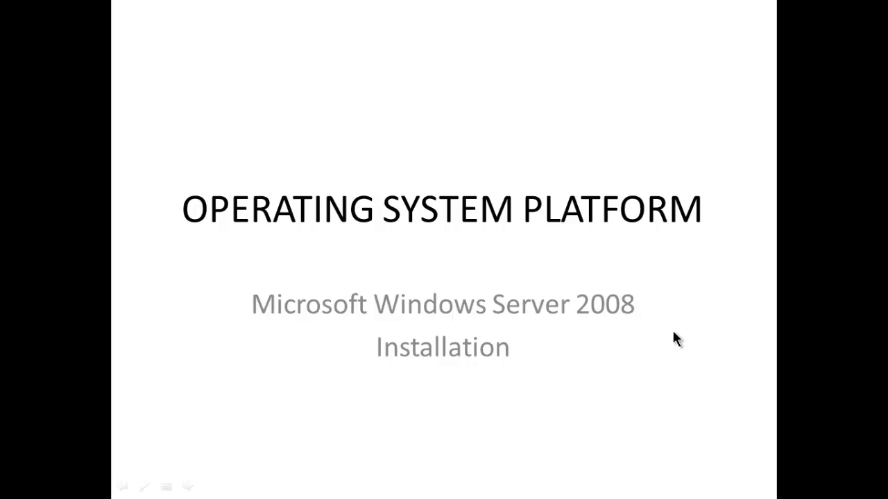
Advance to the Checklist slide and end the slide show
click(674, 333)
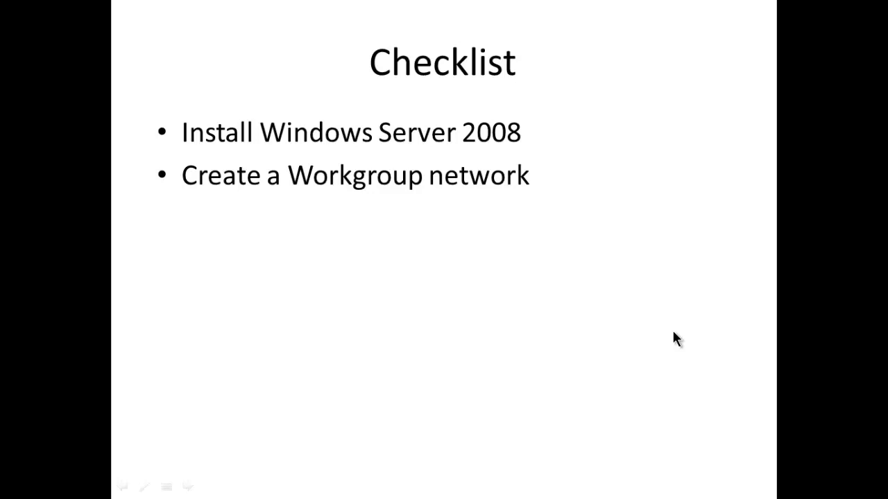
key(Escape)
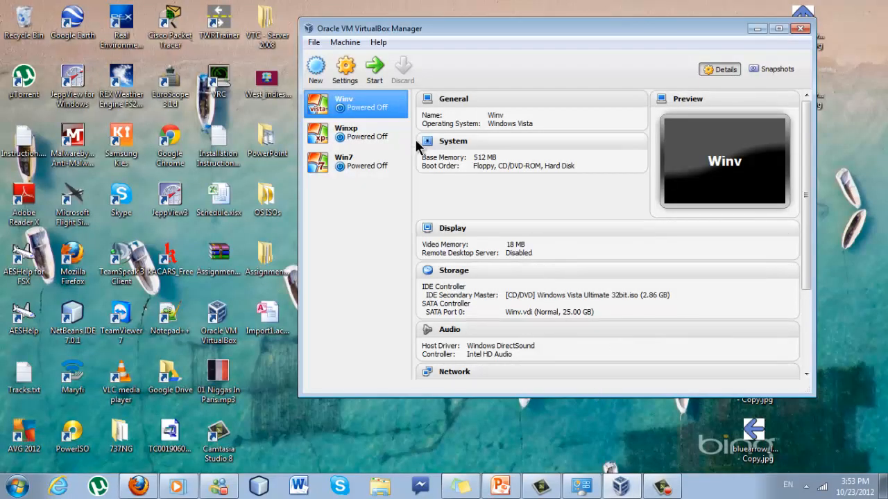
Shift the VirtualBox Manager window left and review the Win7, Winv and Winxp machine details
drag(441, 27, 410, 39)
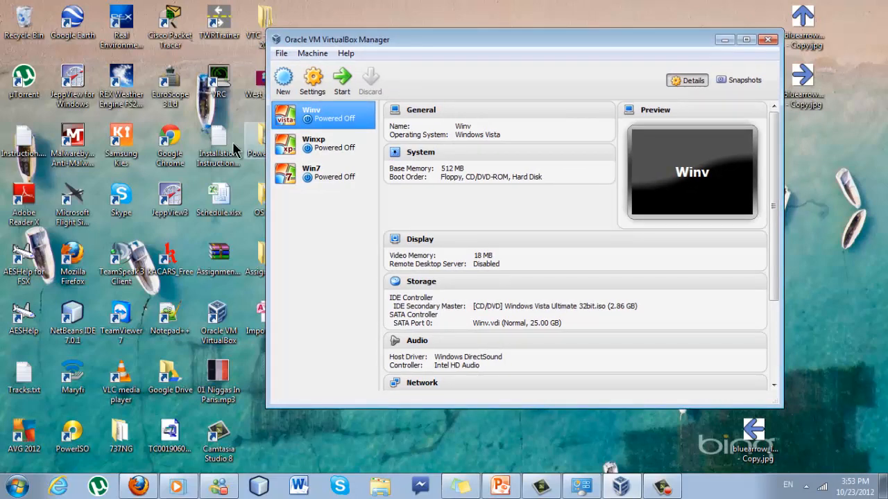
click(323, 167)
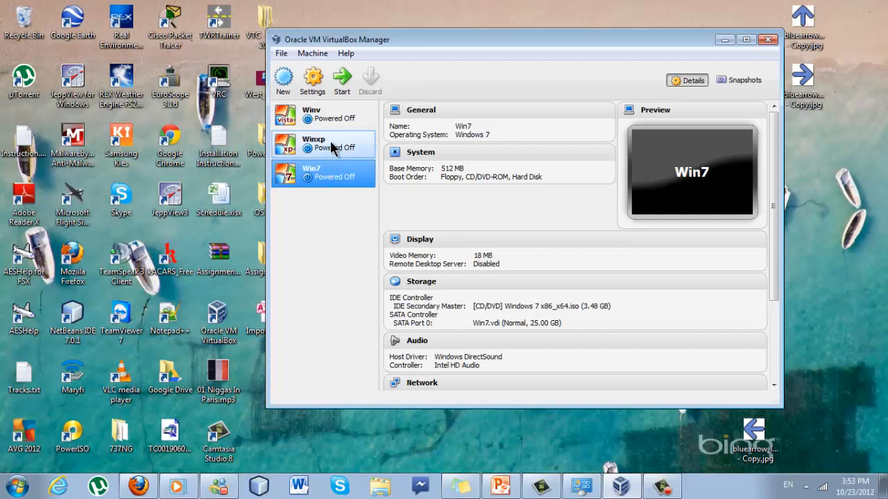
click(328, 120)
click(333, 143)
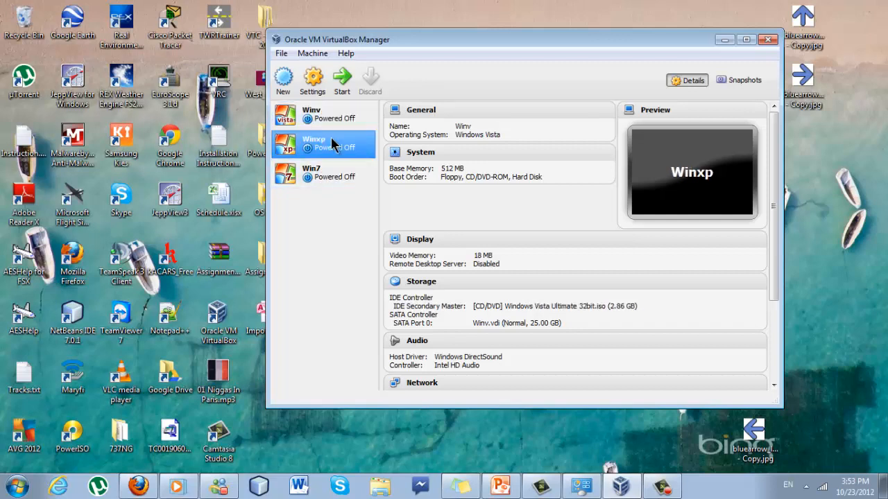
click(334, 124)
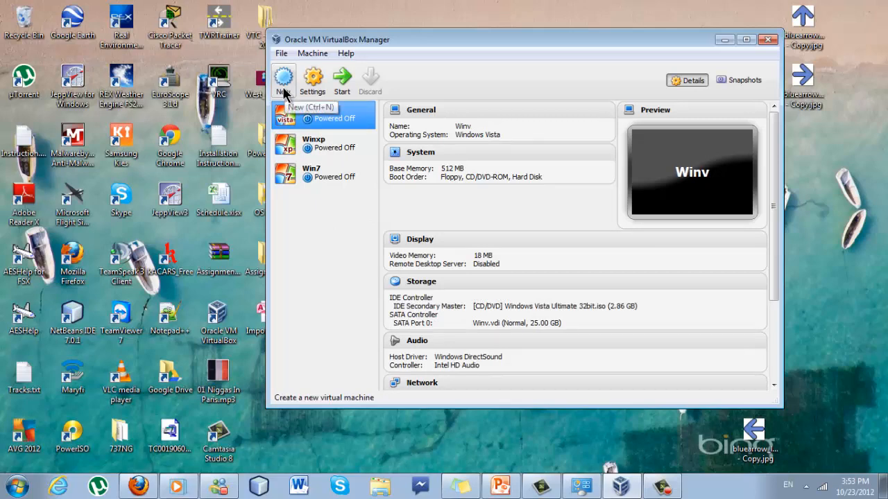
Start a new Windows 2008 machine named Win2008 with 512 MB memory and a new virtual hard drive
click(284, 94)
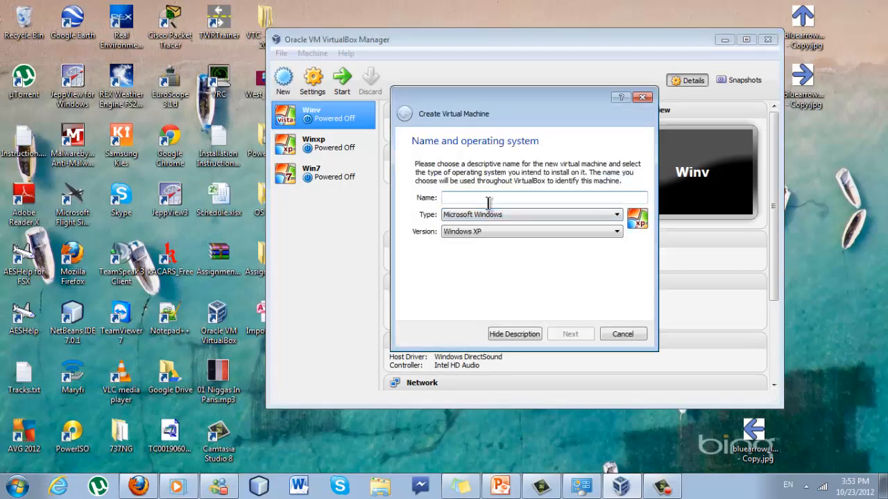
text(Win2008)
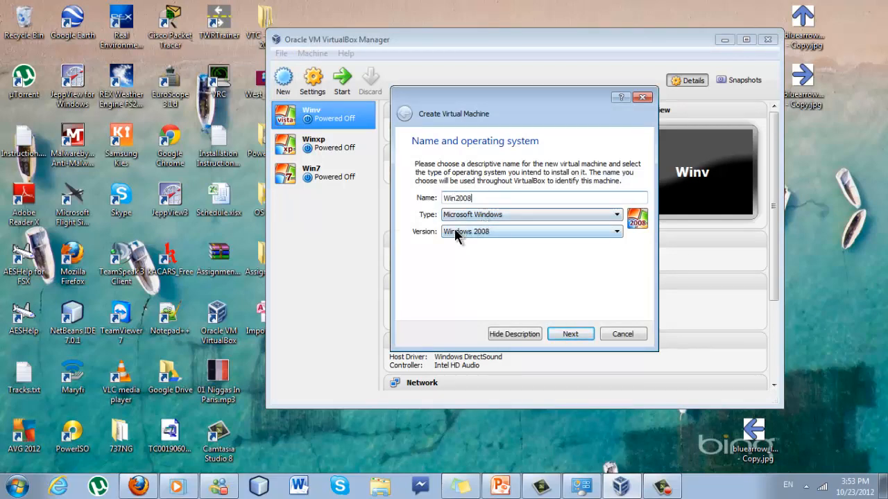
click(568, 334)
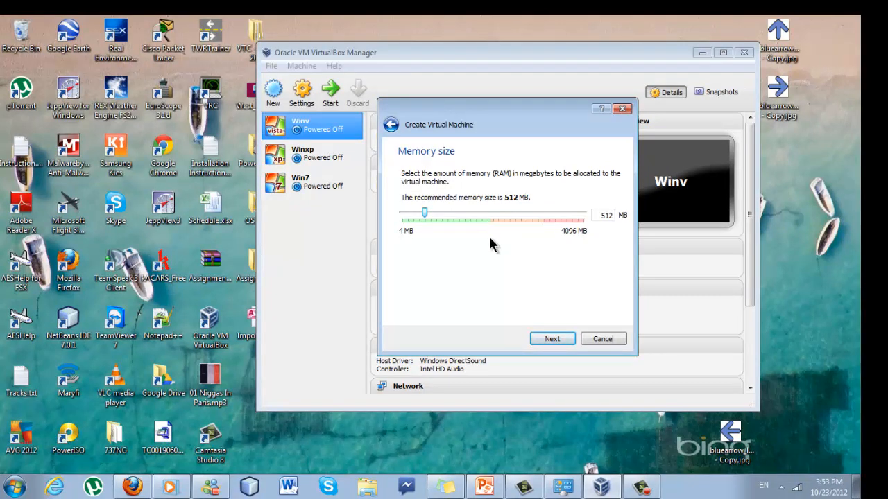
click(543, 339)
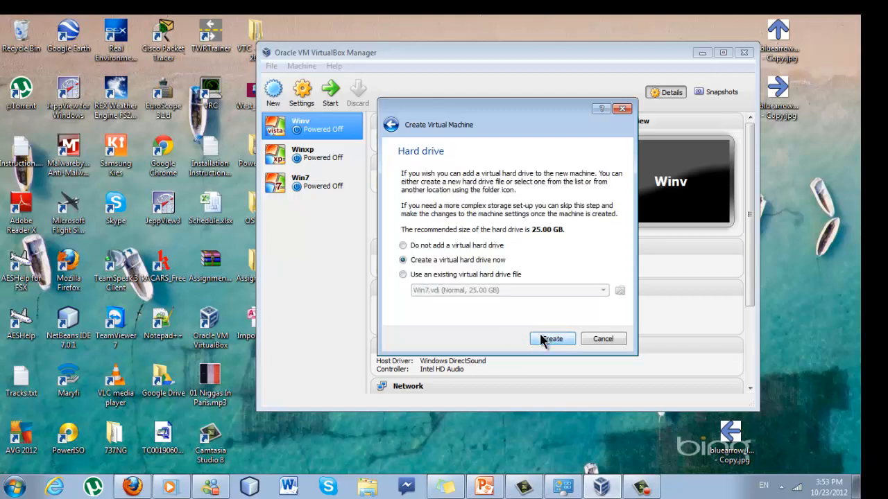
click(544, 339)
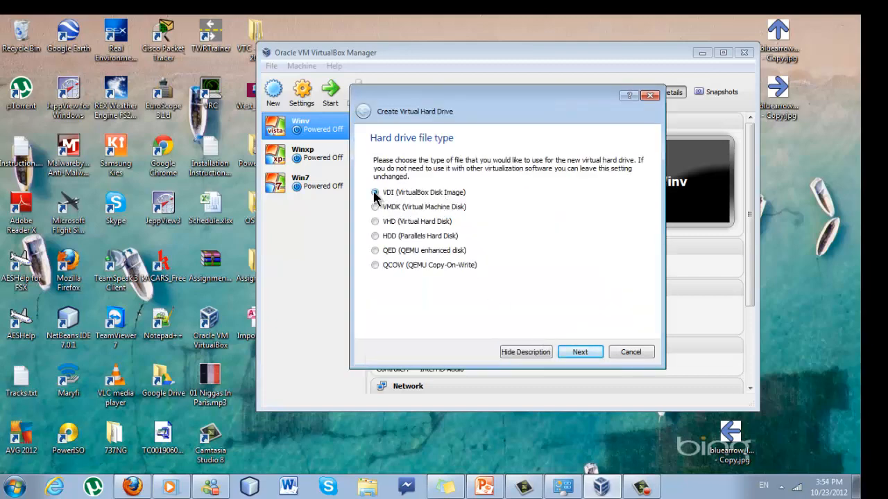
Create the Win2008 disk as a dynamically allocated 25.00 GB VDI file
click(583, 352)
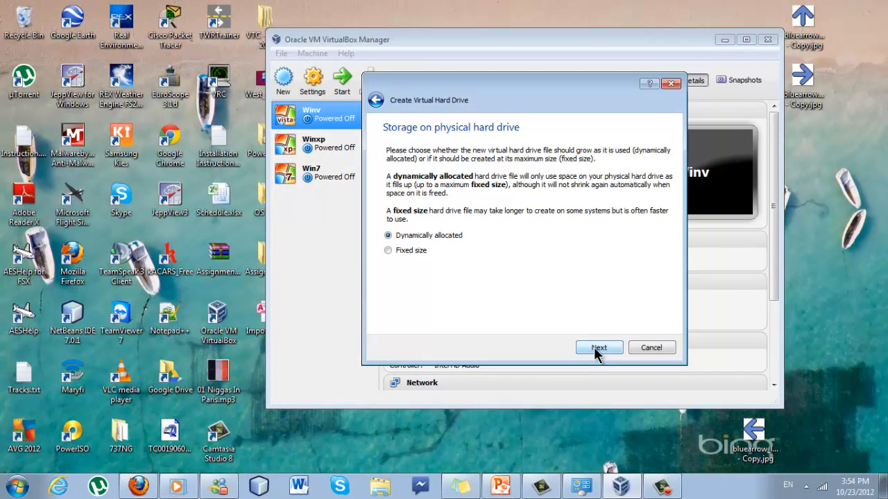
click(595, 353)
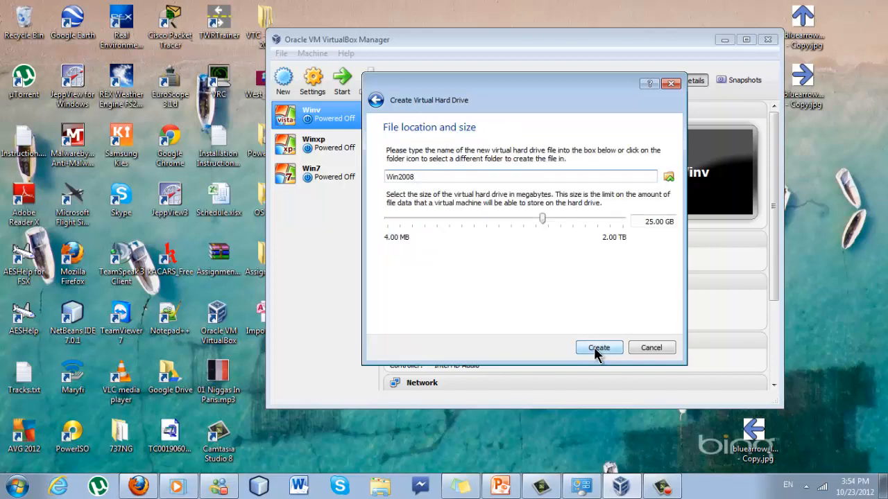
click(595, 352)
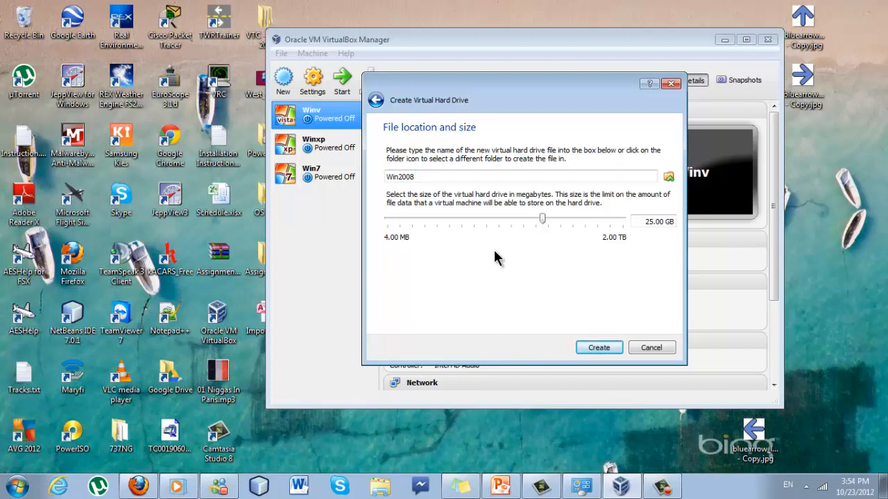
click(454, 178)
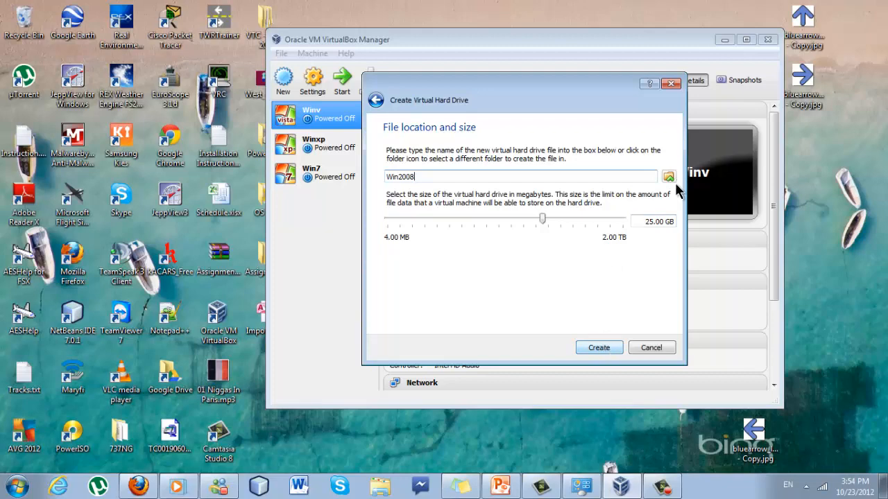
click(601, 348)
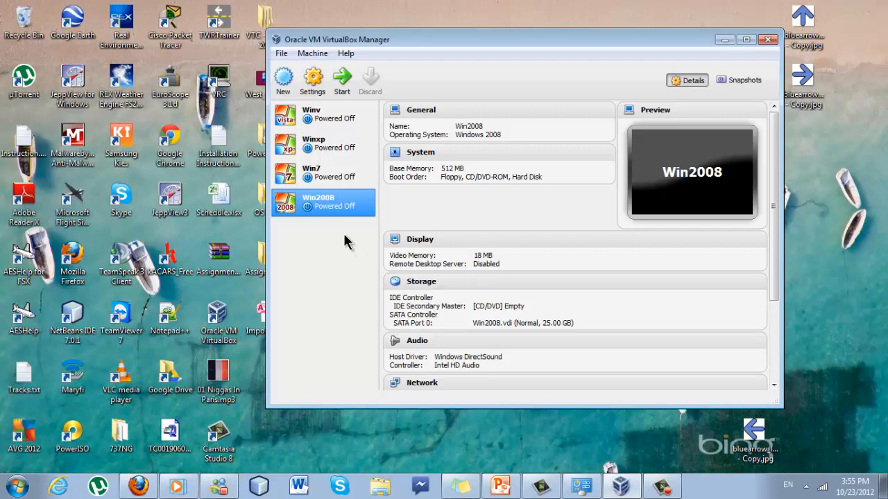
Start Win2008 with WindowsServer 2008.iso selected as its start-up disk image
double_click(315, 198)
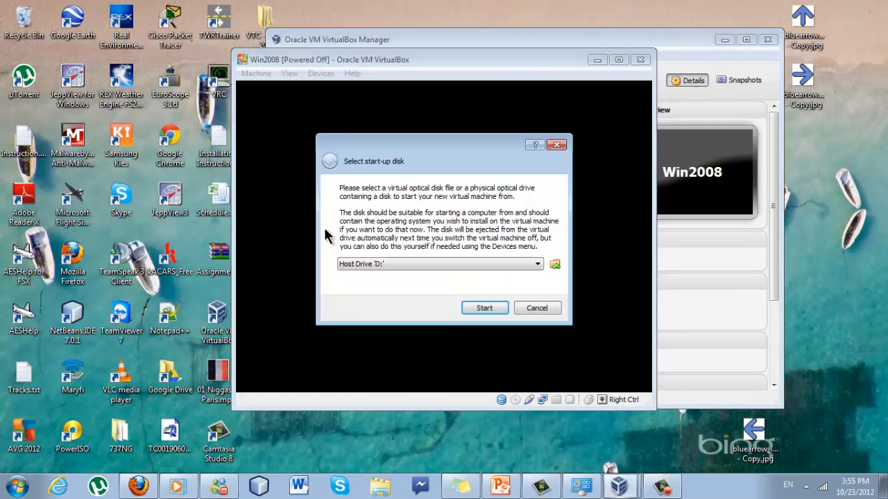
click(555, 266)
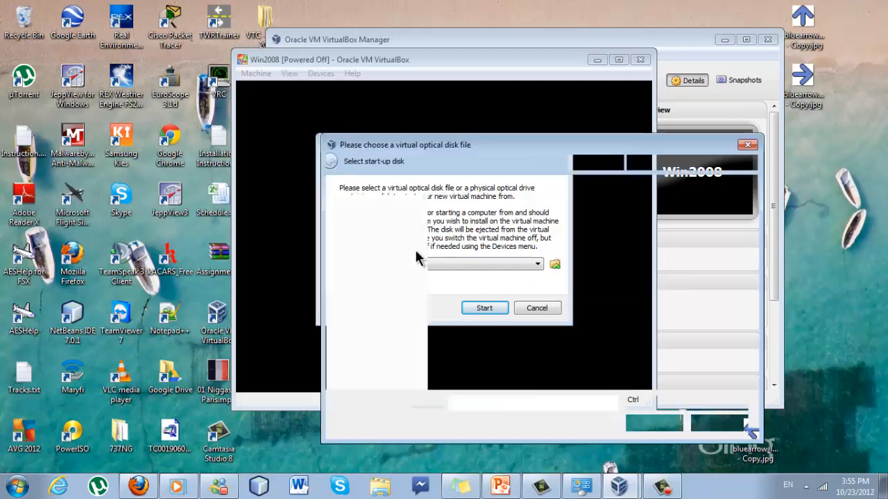
click(469, 277)
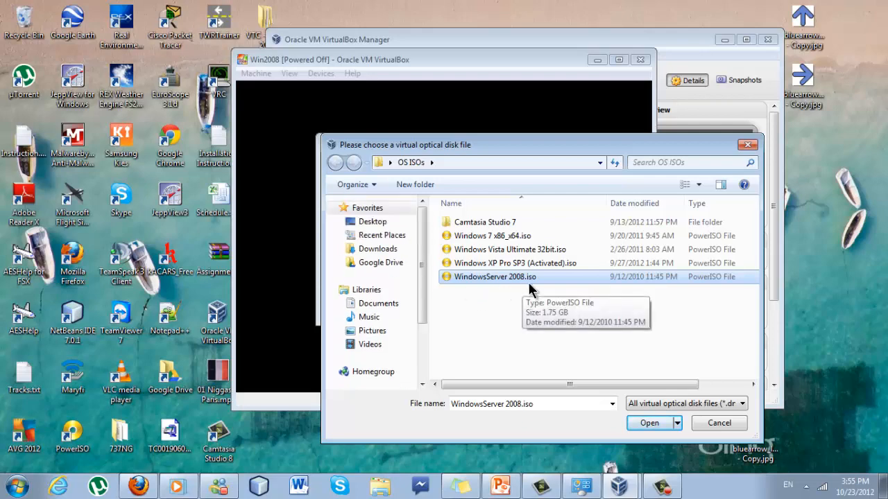
click(635, 424)
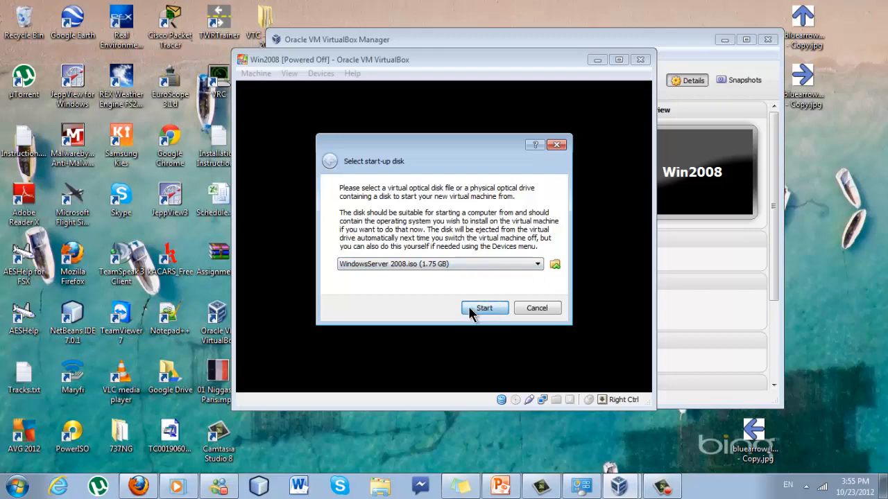
click(477, 309)
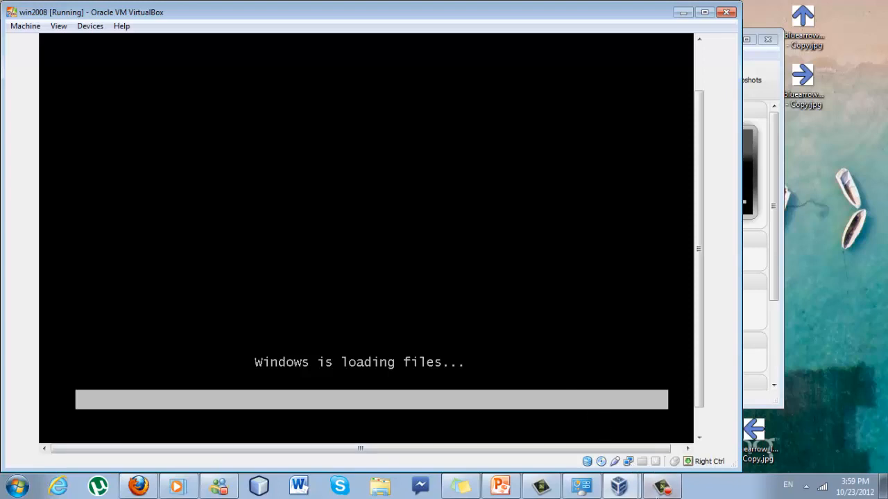
Make the virtual machine window wider and taller
click(670, 485)
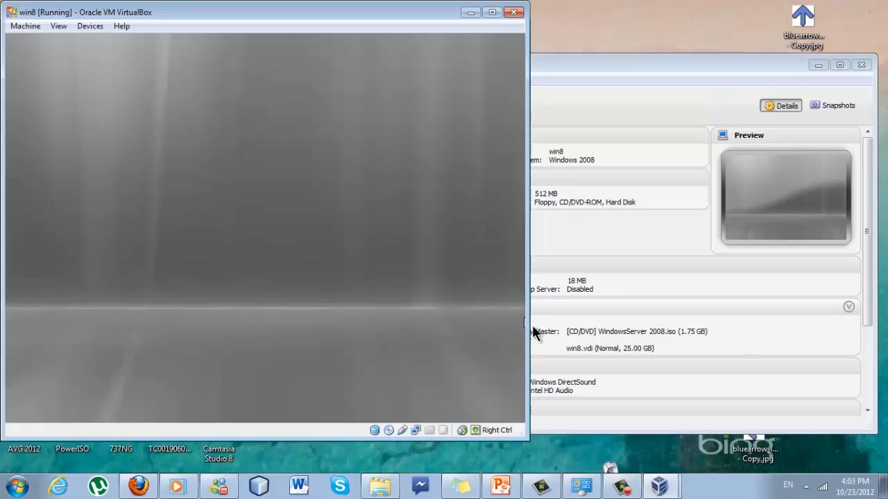
drag(525, 326, 686, 319)
drag(448, 436, 452, 463)
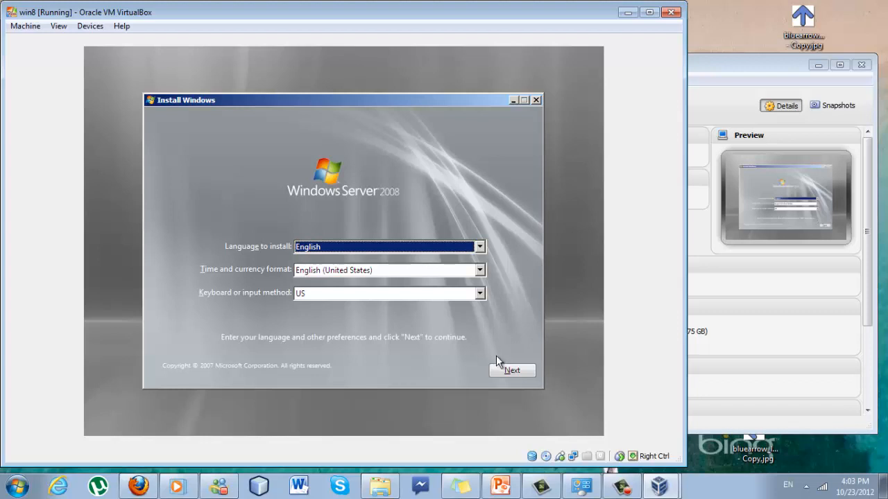
Set the time and currency format to English (United Kingdom) and choose Install now
click(501, 372)
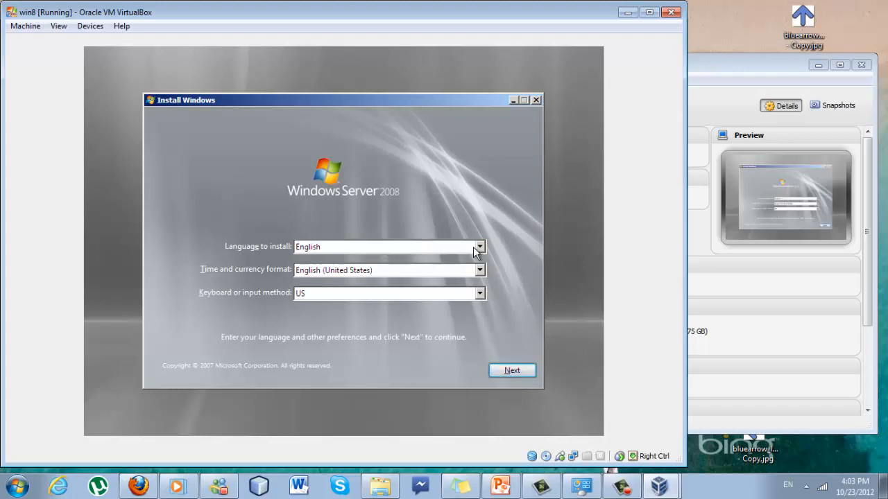
click(478, 271)
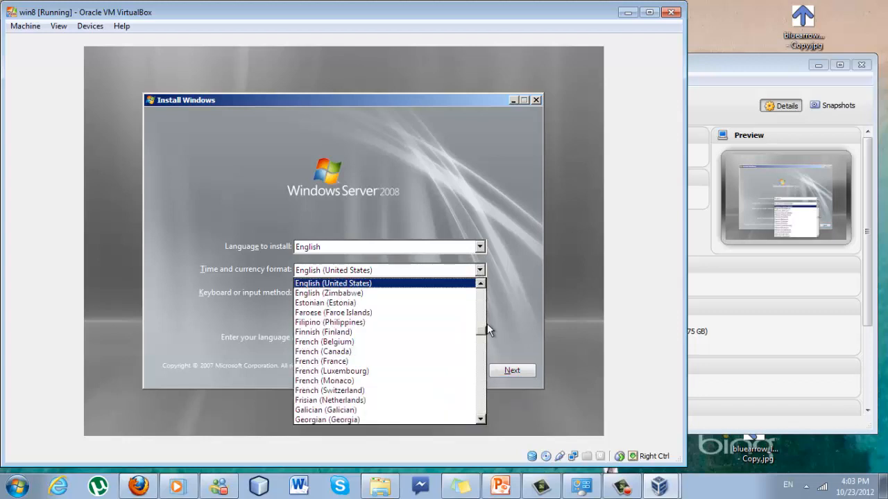
click(481, 284)
click(471, 285)
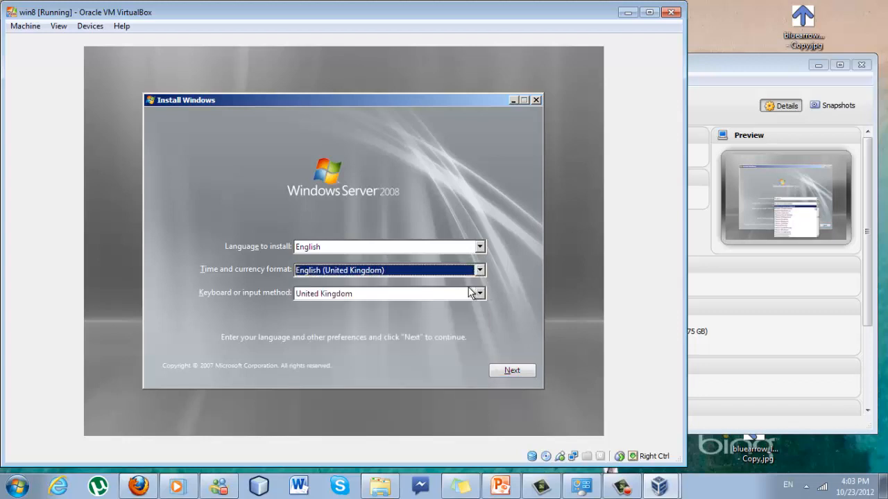
click(524, 370)
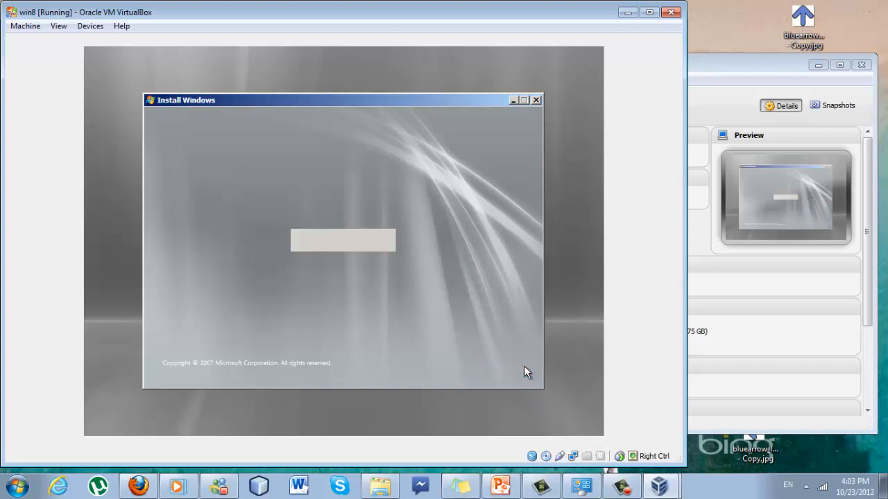
click(358, 242)
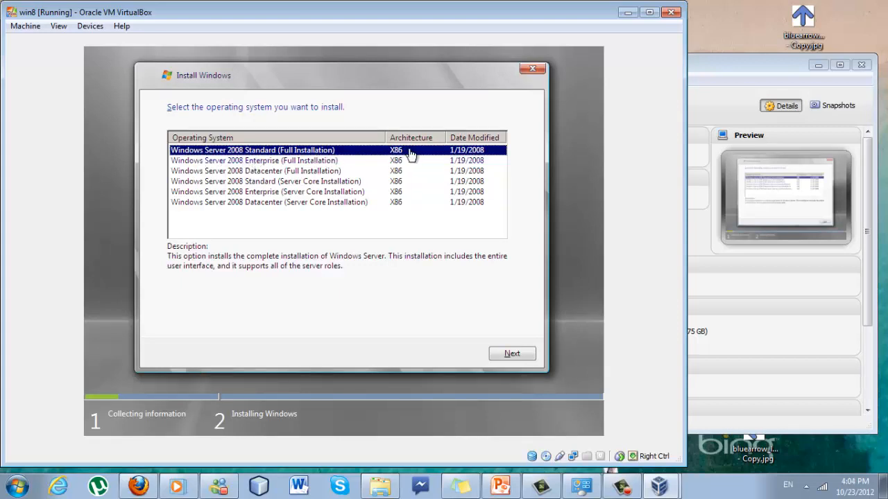
Pick Standard (Full Installation), accept the license, and custom-install onto the 25 GB unallocated Disk 0
click(497, 357)
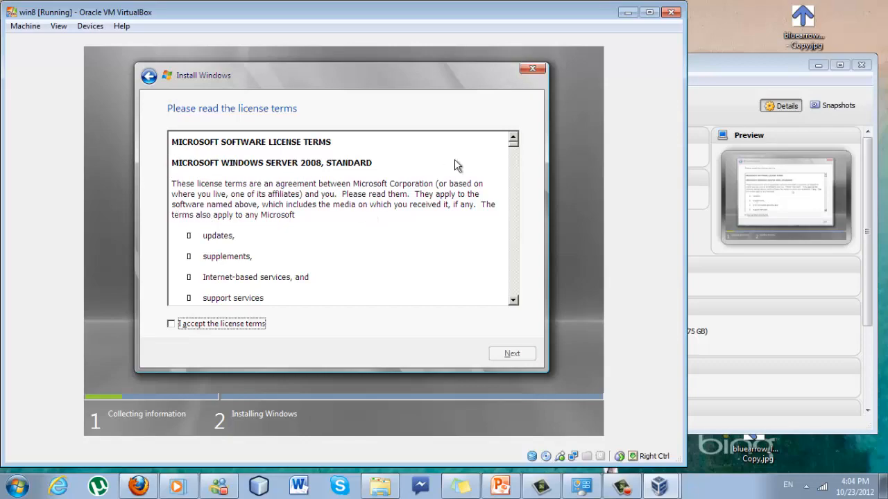
mouse_move(513, 144)
mouse_down()
mouse_move(516, 188)
mouse_move(515, 142)
mouse_up()
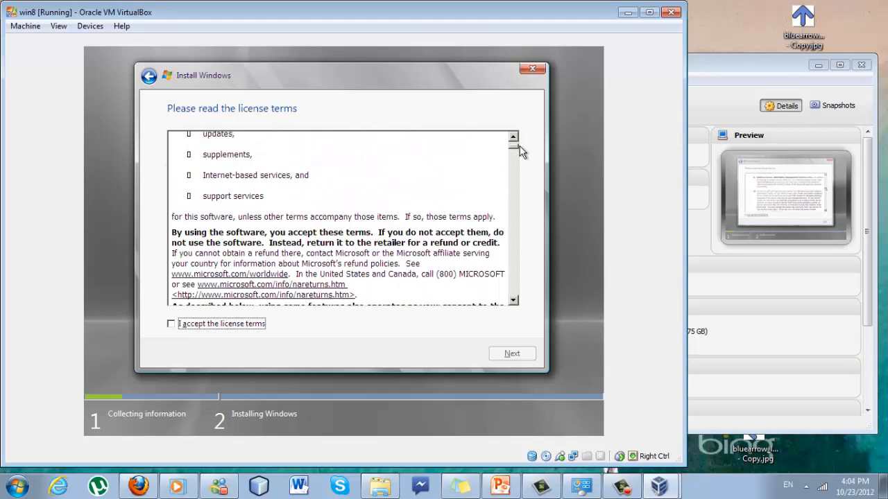
click(199, 324)
click(495, 356)
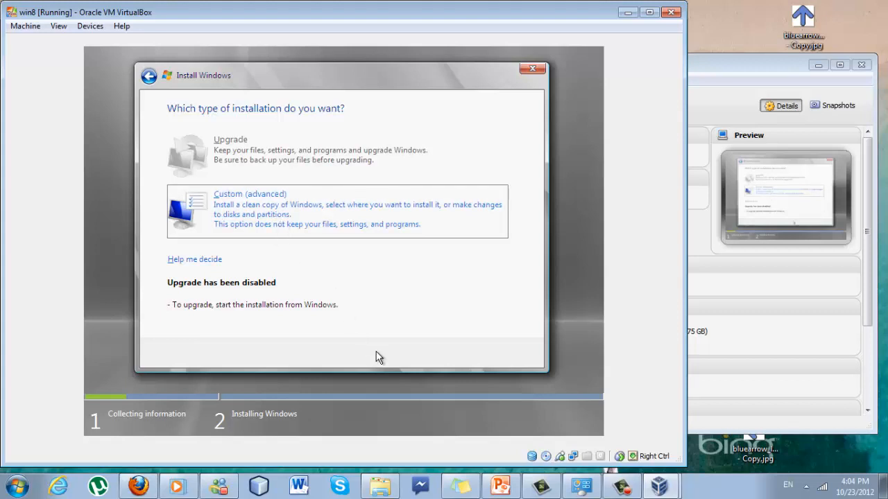
click(289, 223)
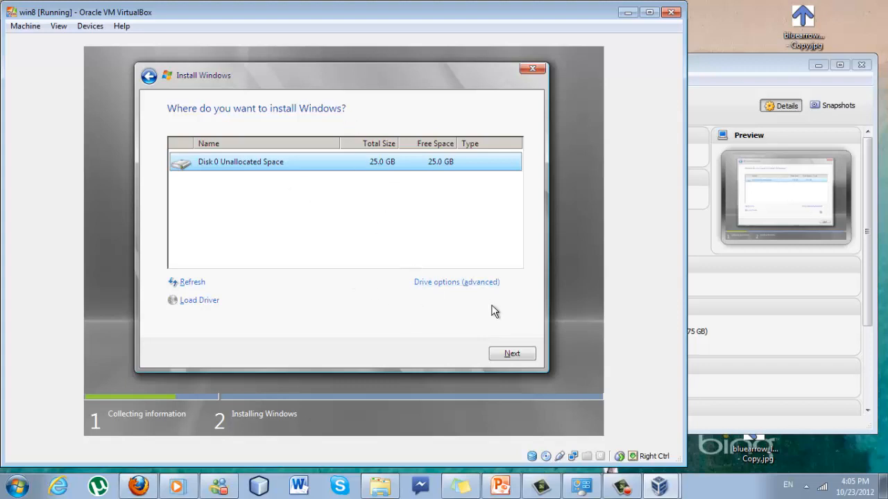
click(504, 354)
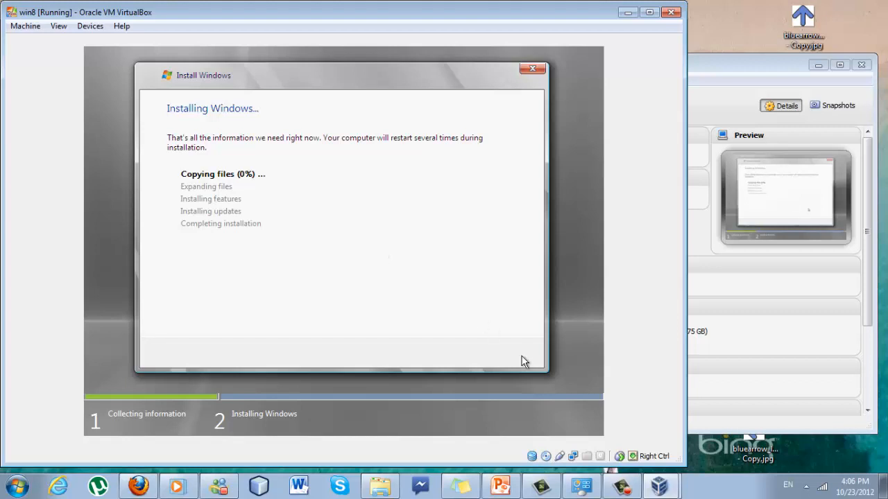
Let Windows setup finish and restart, then bring up the VirtualBox Manager window
click(622, 486)
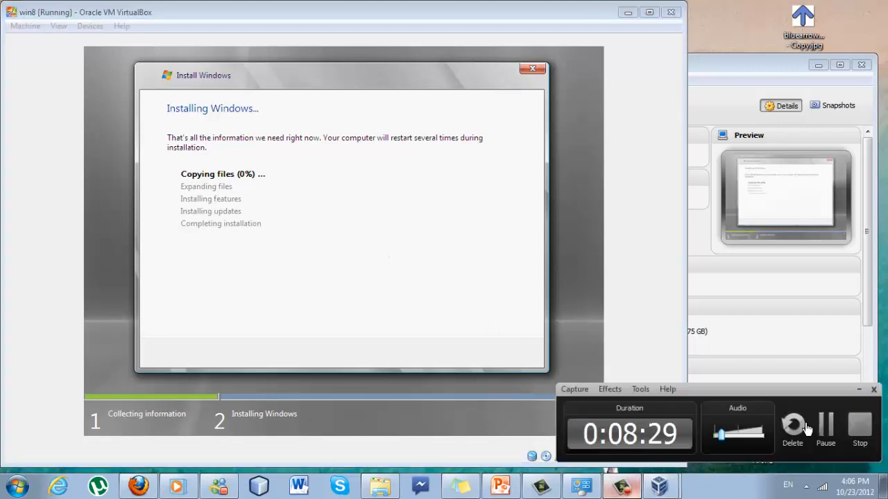
click(818, 434)
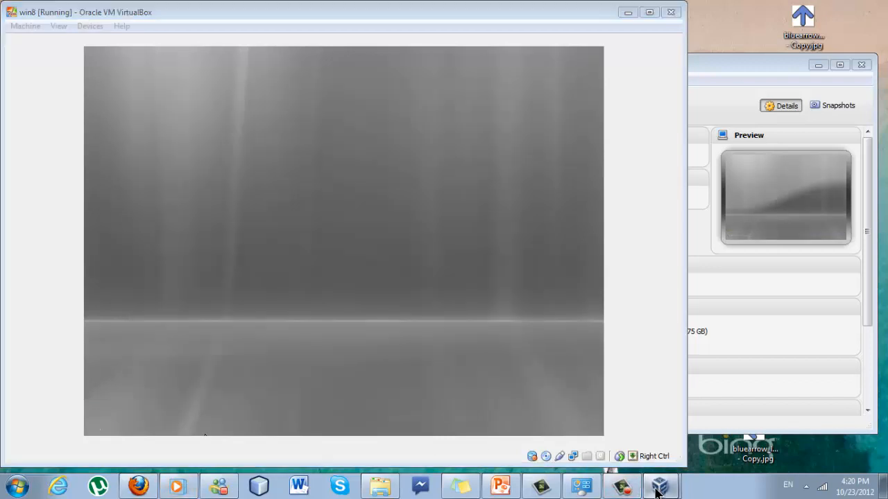
click(656, 491)
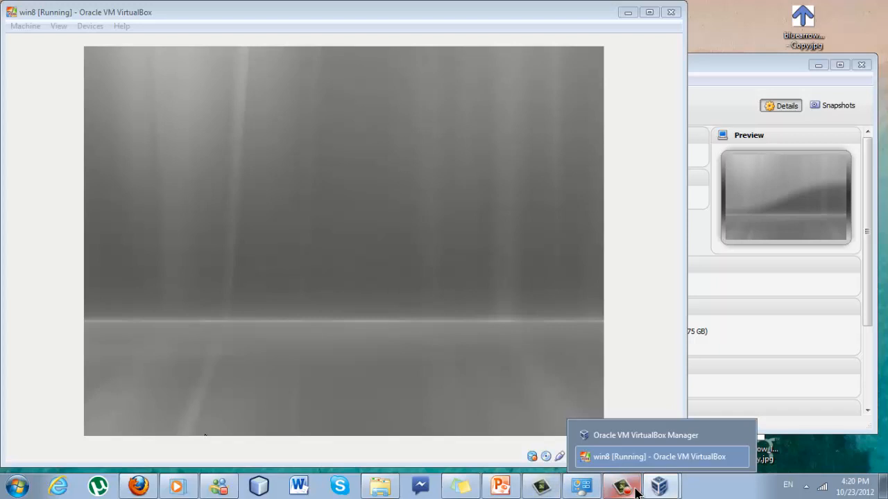
key(F9)
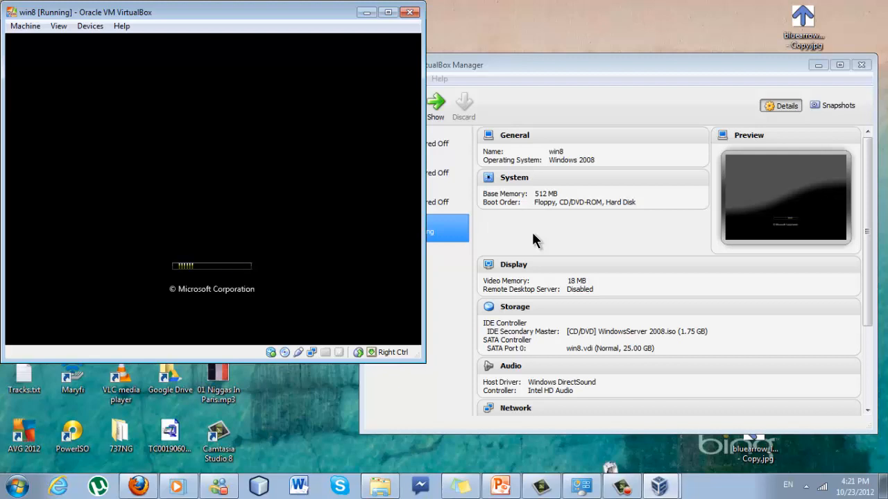
Acknowledge the password-change prompt, enter and confirm a new Administrator password, and dismiss the confirmation
mouse_move(184, 487)
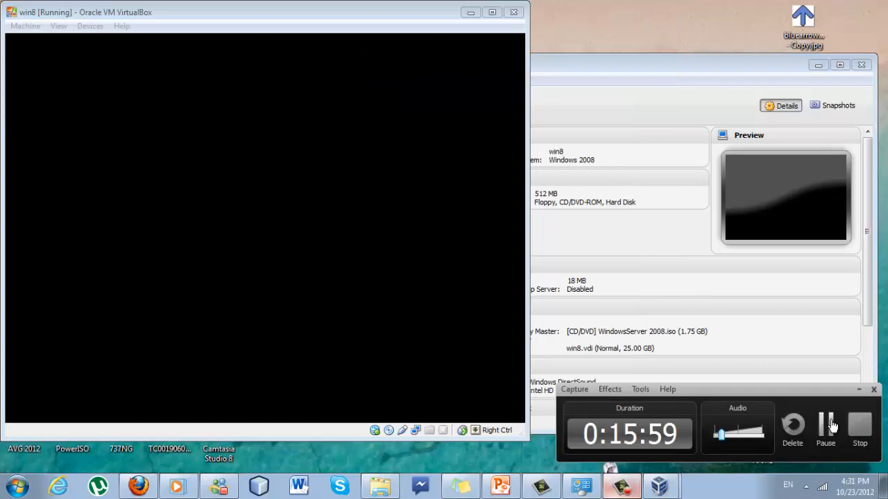
click(832, 425)
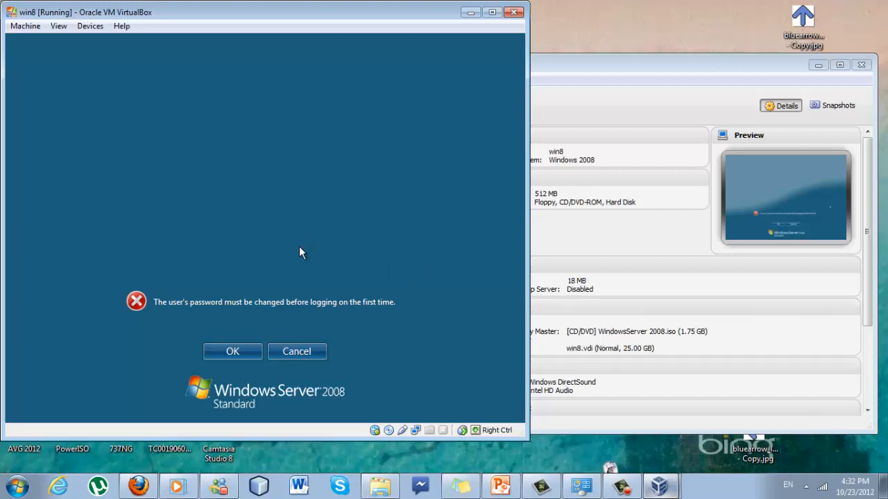
click(227, 353)
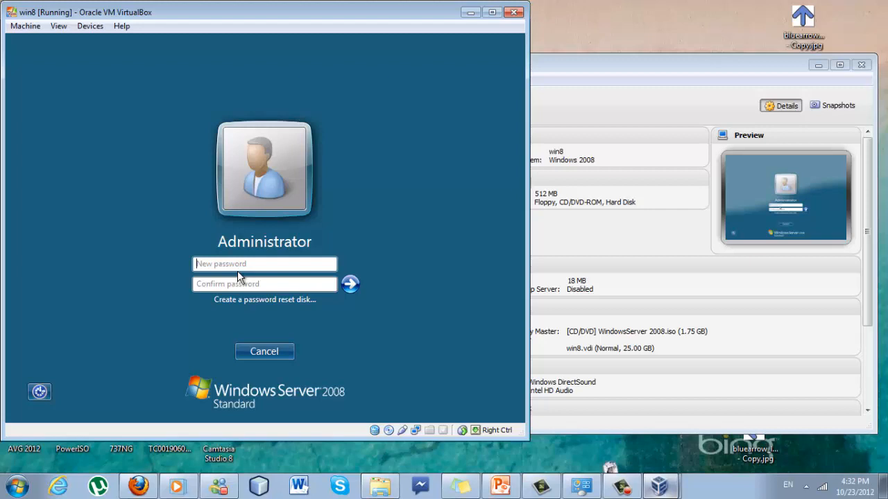
text(••)
key(BackSpace)
key(BackSpace)
text(••••••••)
text(@)
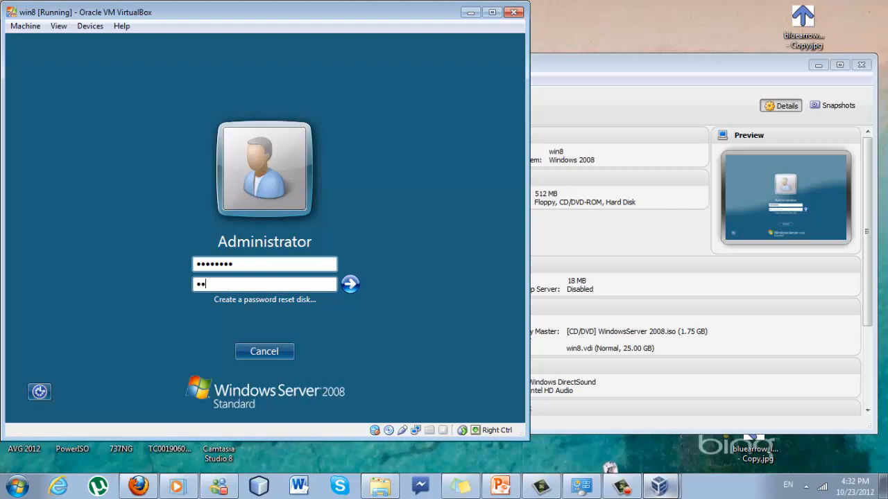
text(ssw0rd)
key(Return)
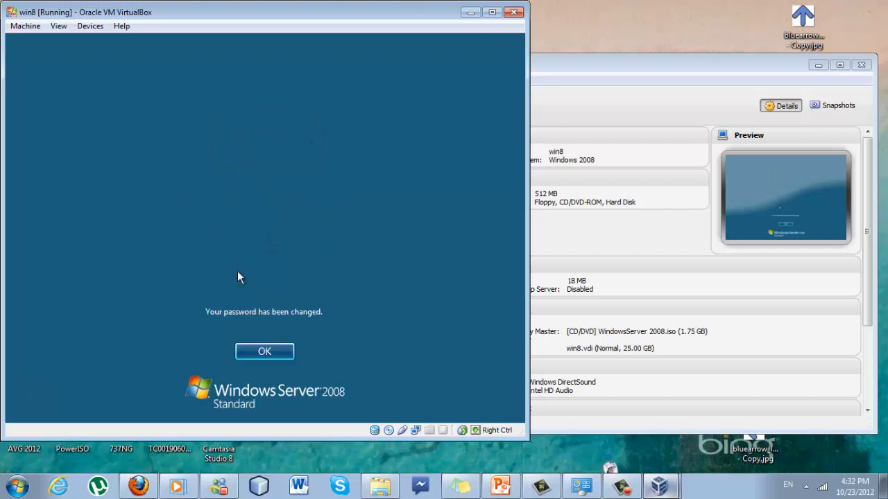
key(Return)
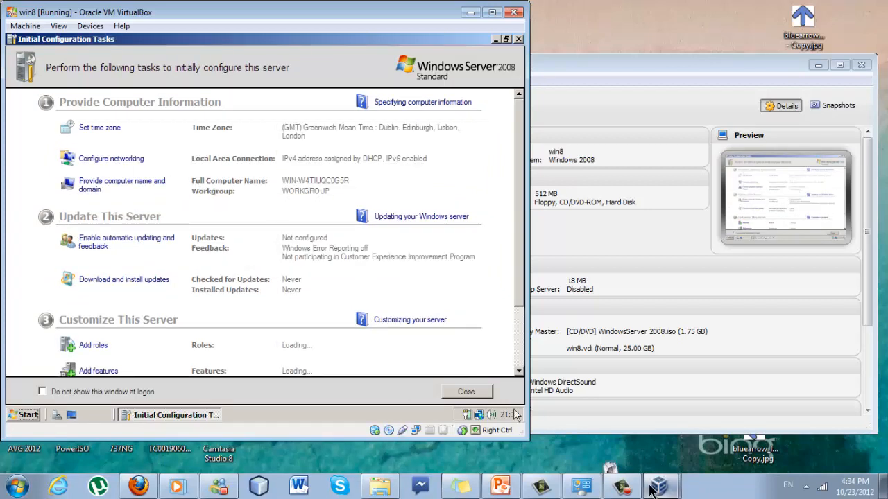
Change the computer name from WIN-W4TIUQC0G5R to Server
click(622, 485)
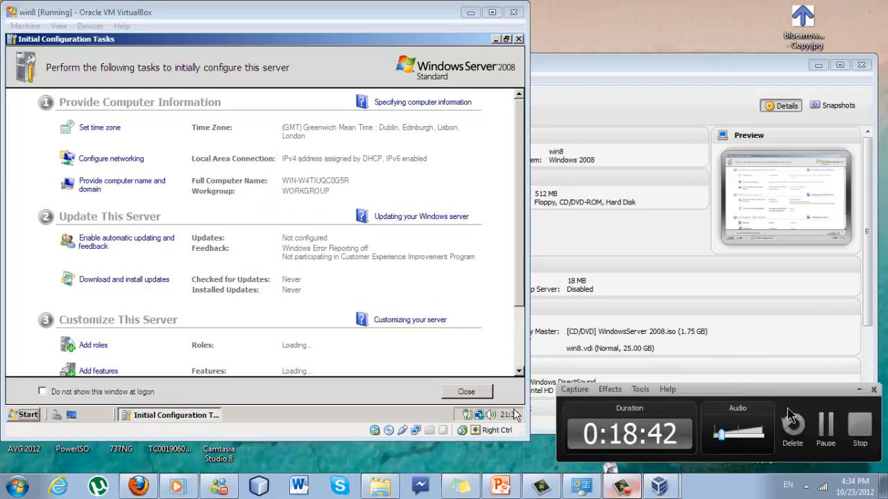
click(819, 423)
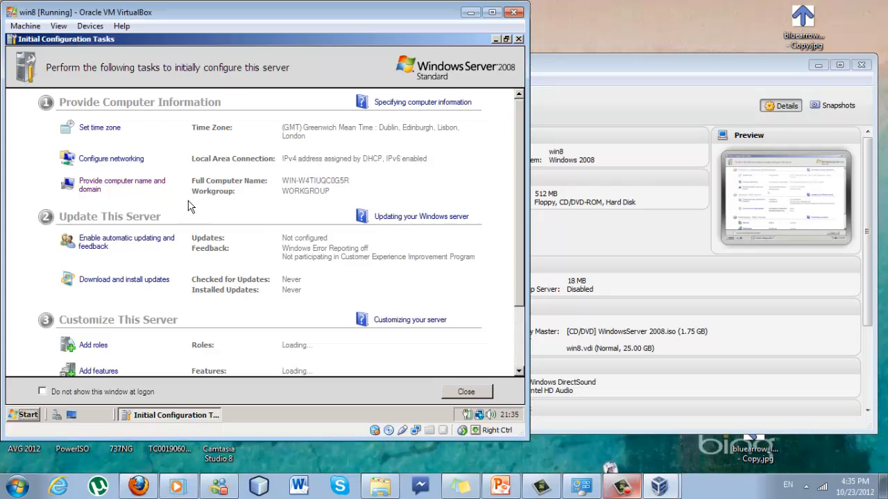
click(129, 186)
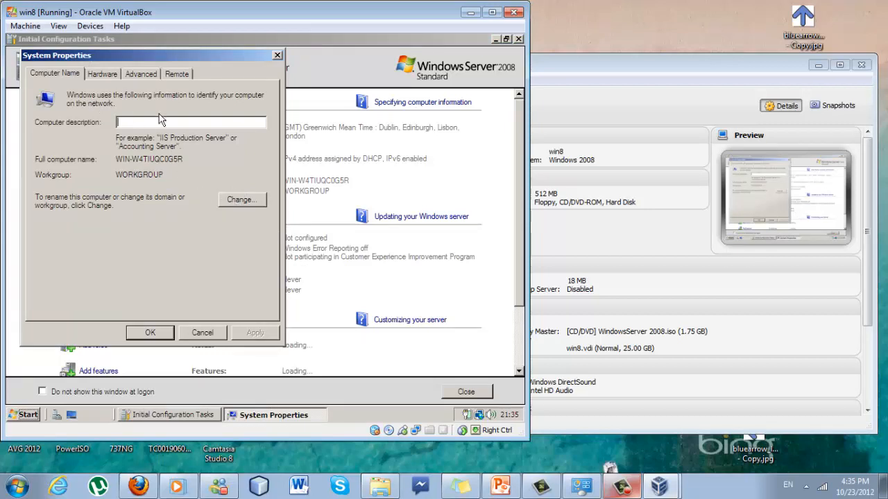
click(242, 201)
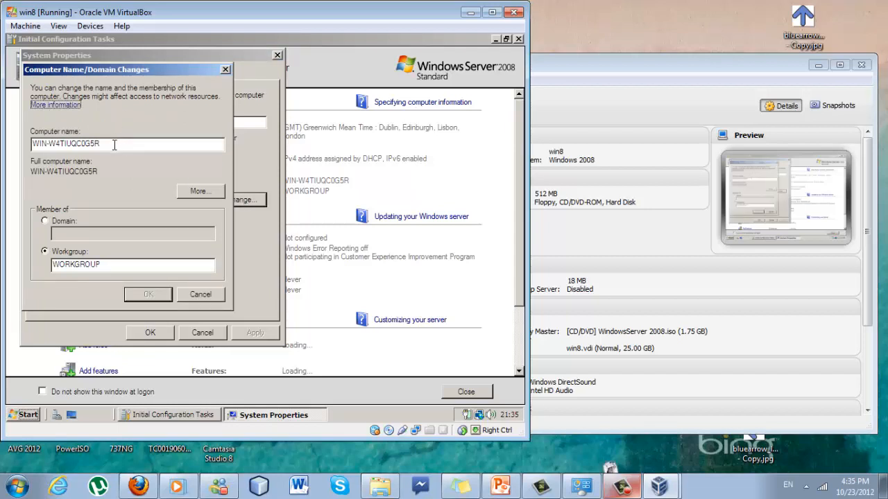
drag(115, 144, 6, 137)
key(BackSpace)
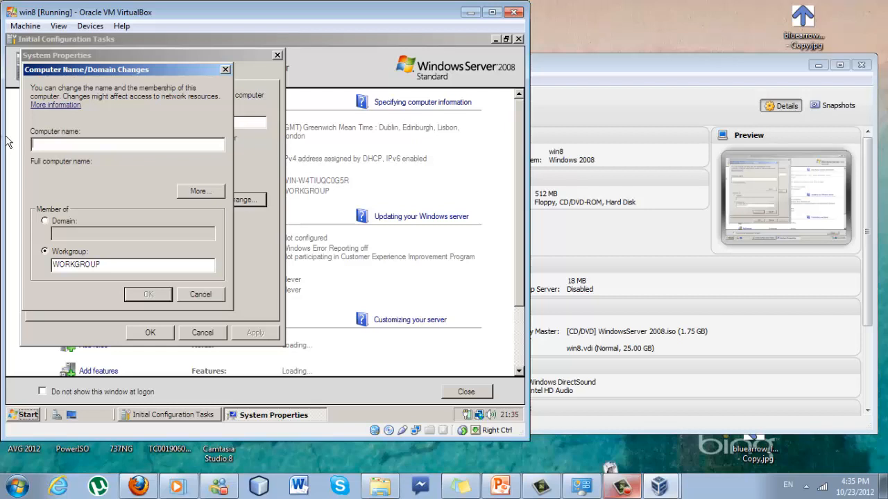
text(Serr)
text(er)
key(BackSpace)
key(BackSpace)
text(ver)
click(153, 297)
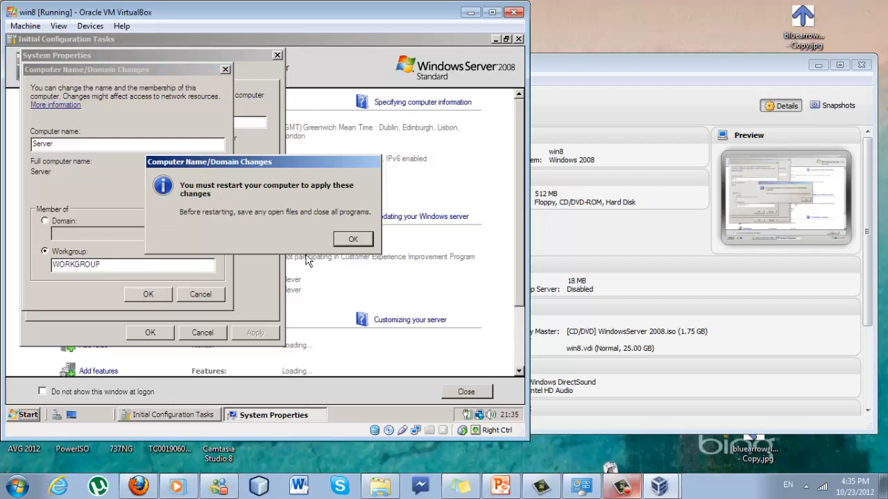
Acknowledge the restart notice, close System Properties, and choose Restart Later
click(339, 239)
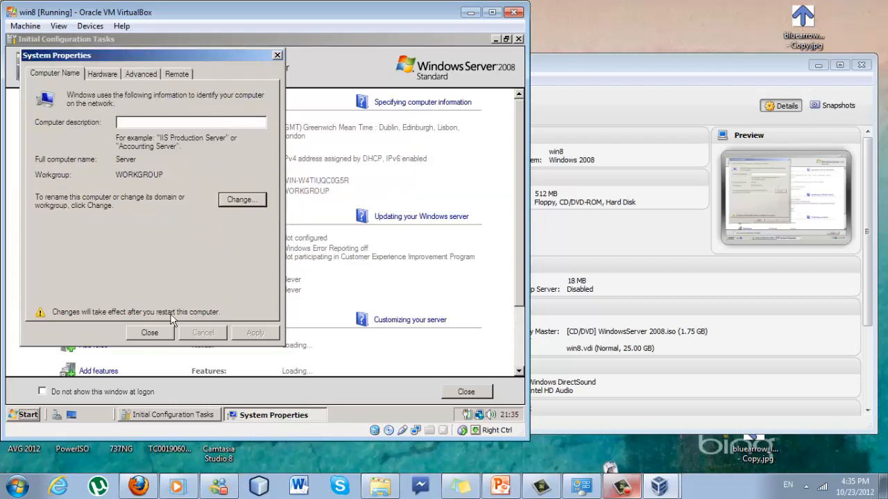
click(161, 335)
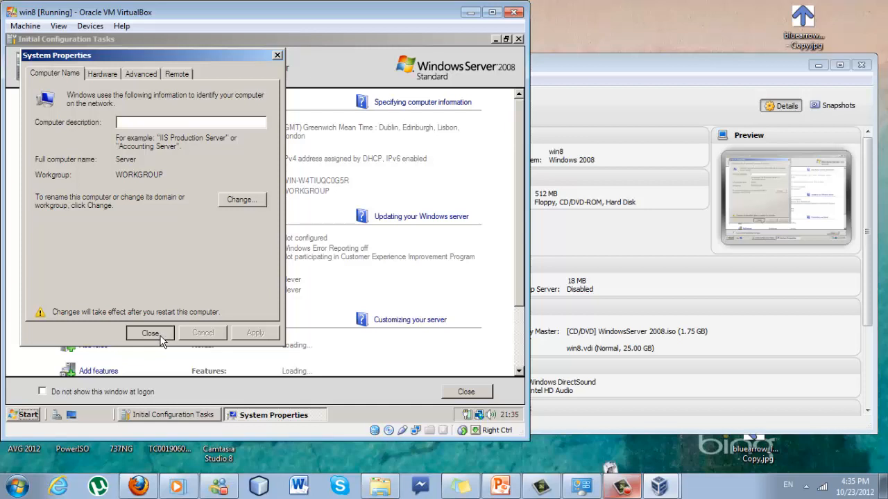
click(150, 333)
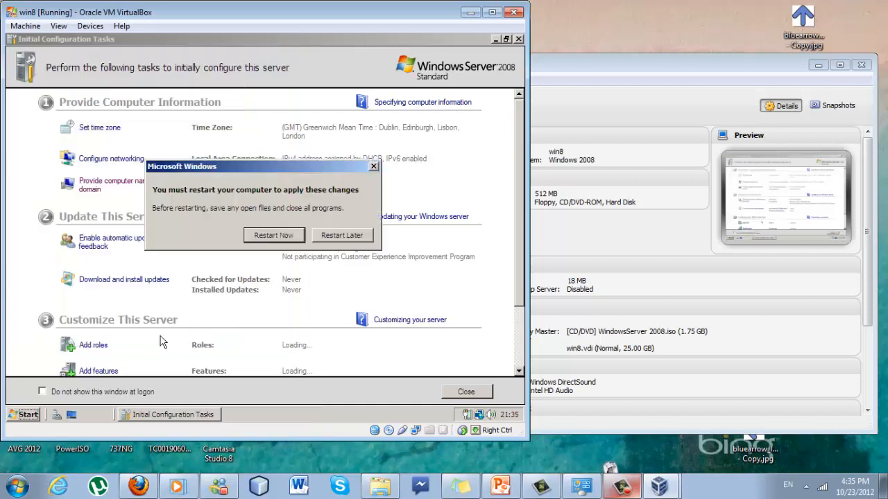
click(357, 237)
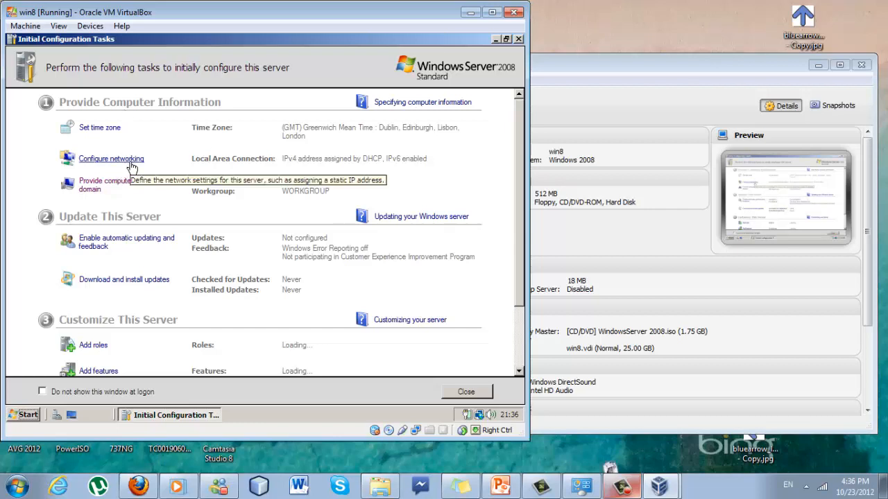
Assign Local Area Connection the static IPv4 address 192.168.1.1 with subnet mask 255.255.255.0
click(111, 159)
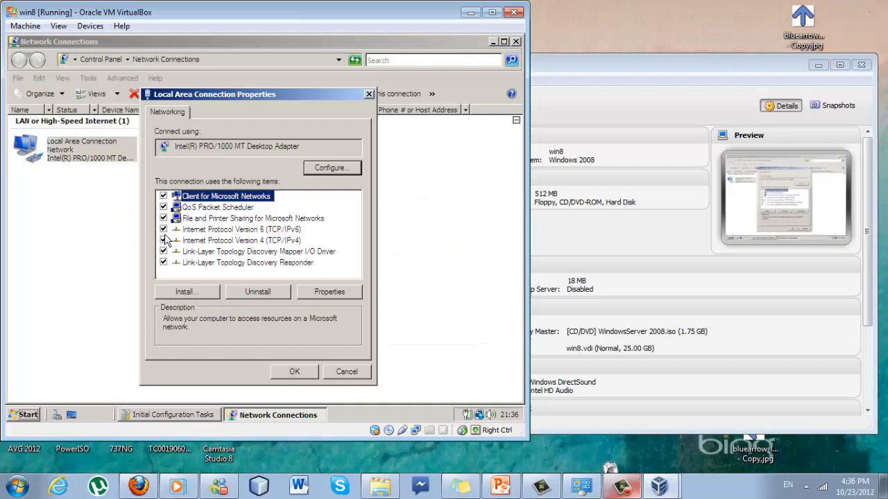
click(208, 242)
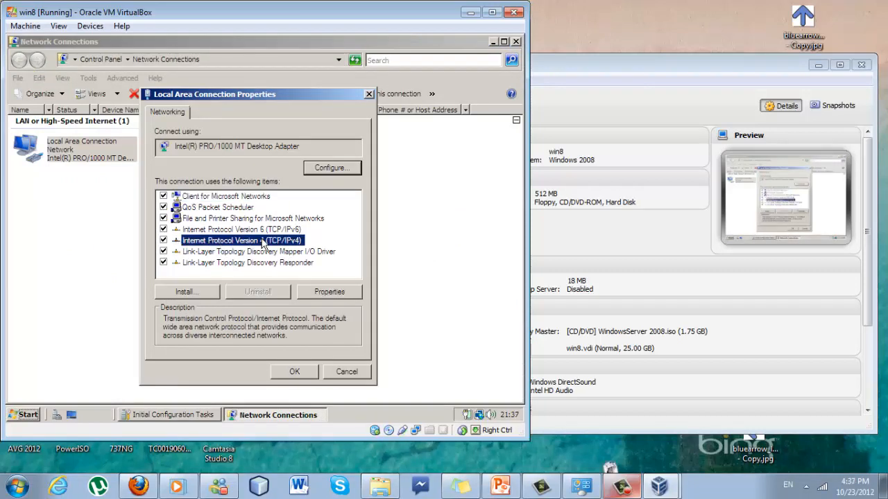
click(336, 294)
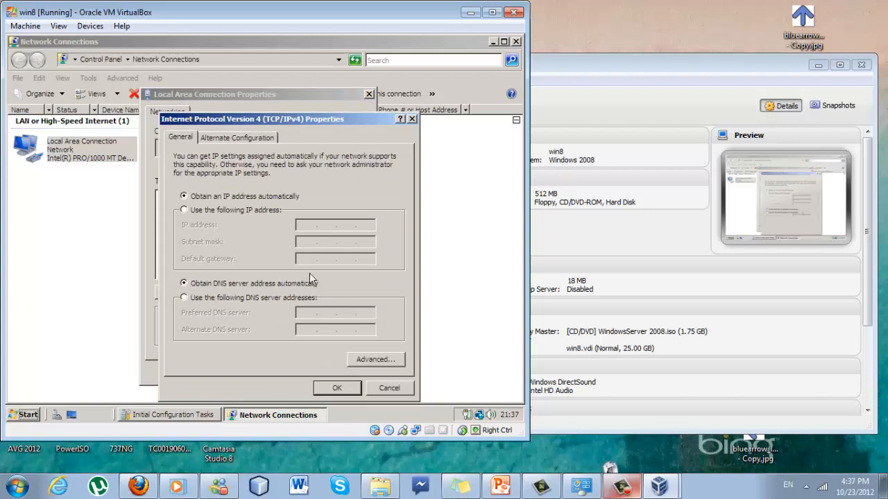
click(219, 209)
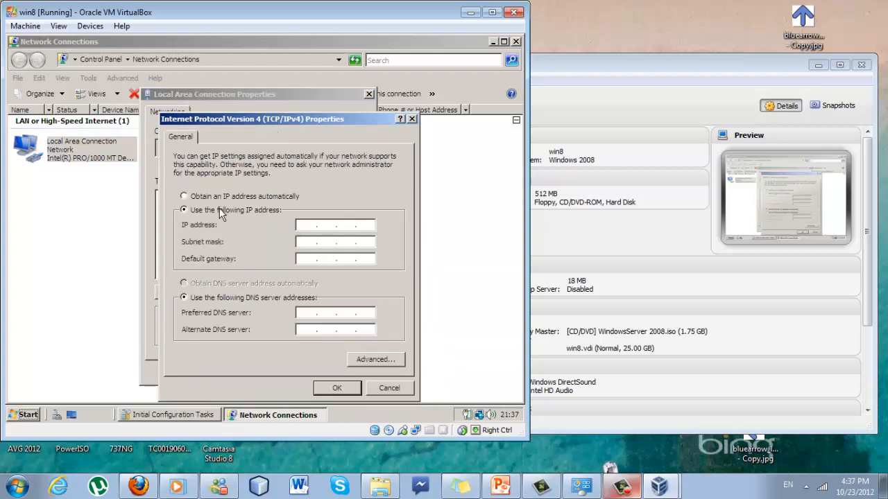
click(305, 227)
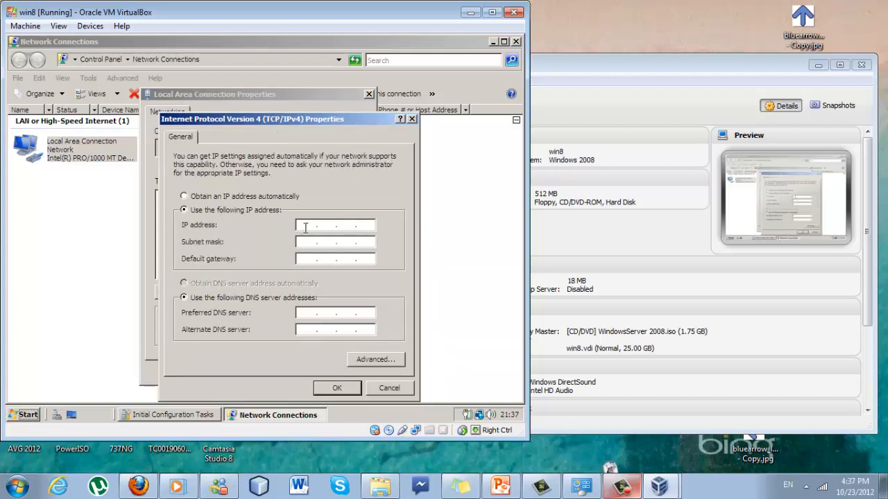
text(192 . 168 . 1 .)
key(Tab)
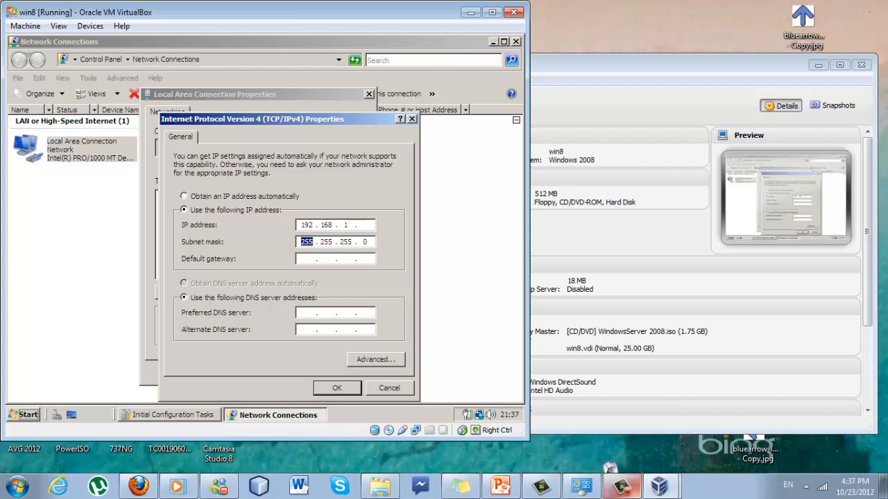
click(367, 224)
text(1)
click(329, 388)
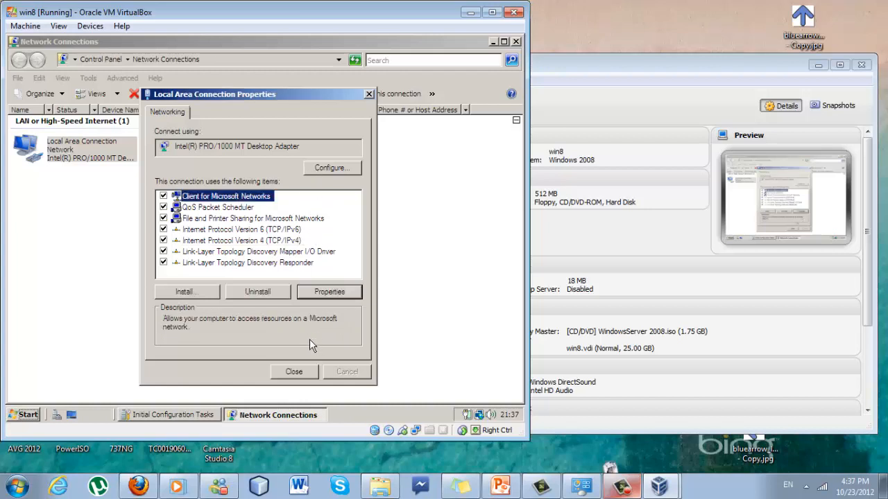
click(293, 373)
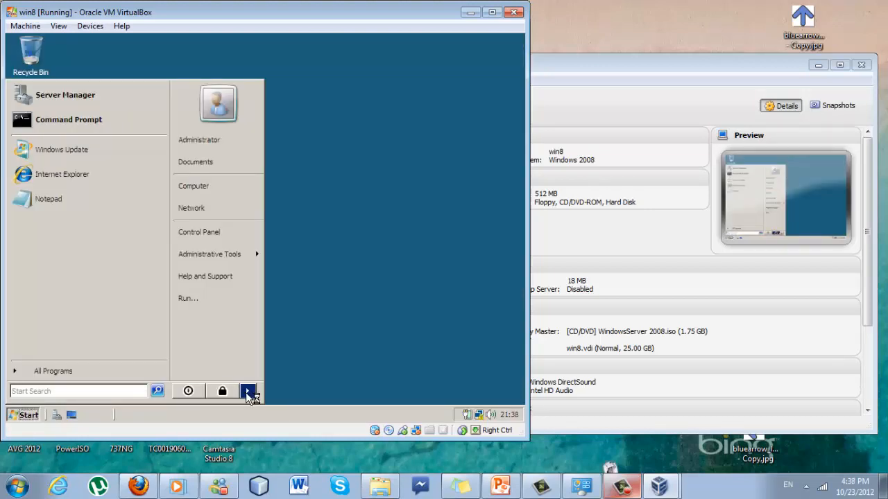
Shut down the win8 server with reason Hardware: Maintenance (Unplanned), close Server Manager, and return to VirtualBox Manager
click(249, 393)
click(268, 392)
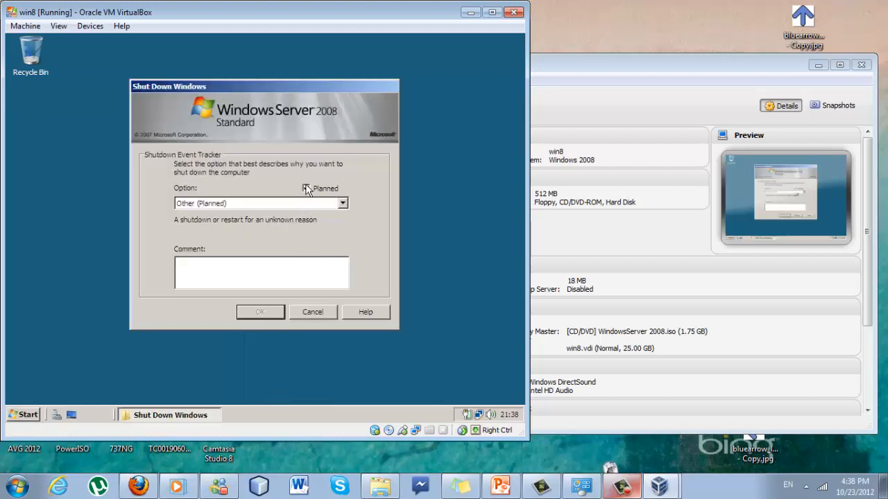
click(305, 189)
click(305, 189)
click(341, 203)
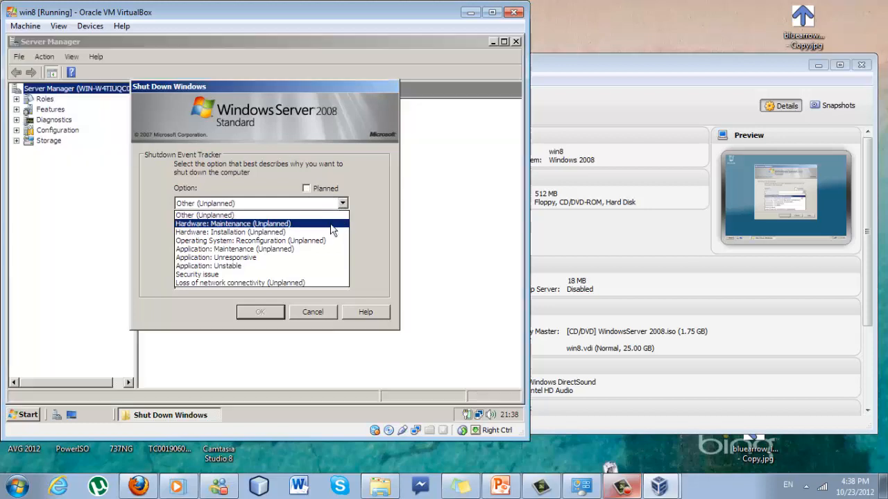
click(330, 224)
click(252, 312)
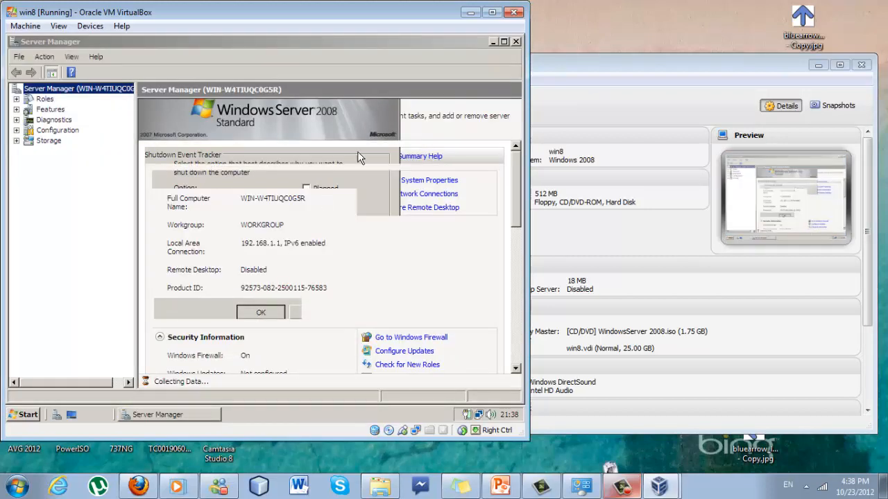
click(515, 42)
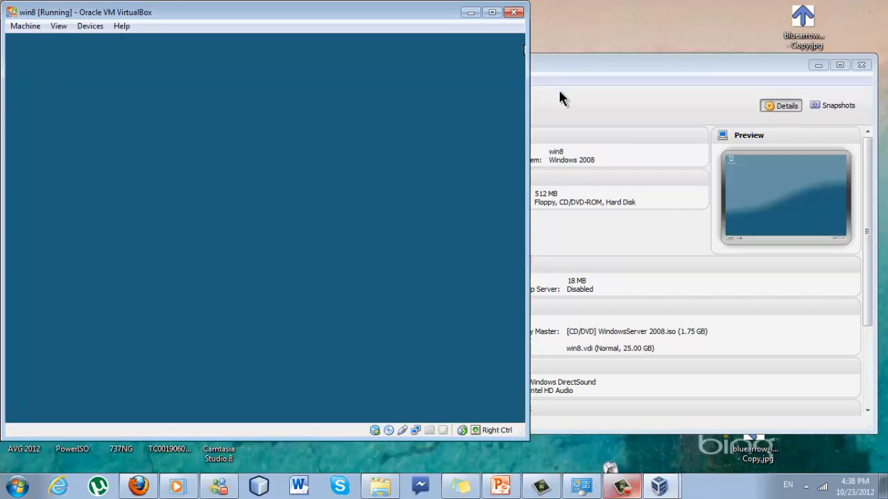
click(558, 88)
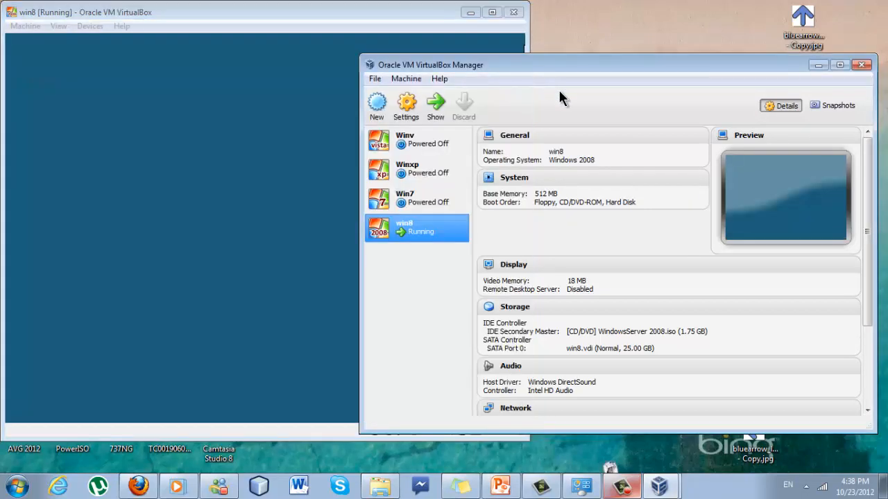
Set Win7's Adapter 1 to Host-only Adapter with promiscuous mode Allow All and save
right_click(432, 202)
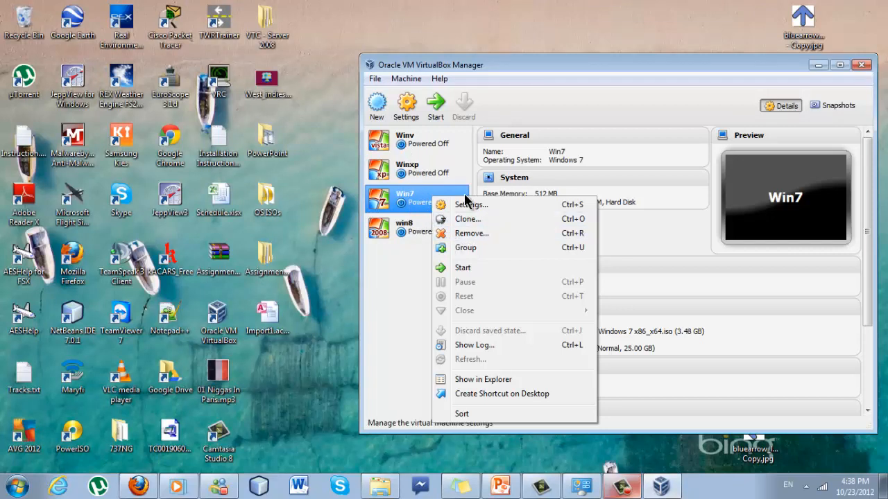
click(466, 205)
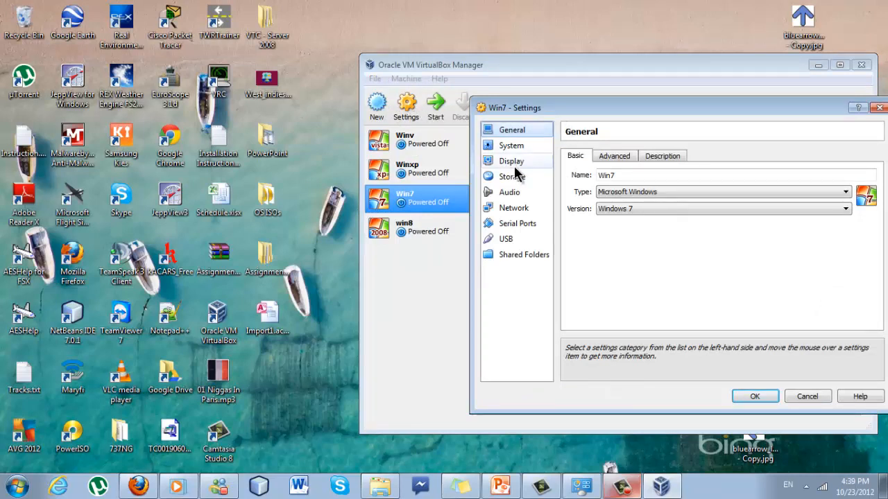
click(509, 206)
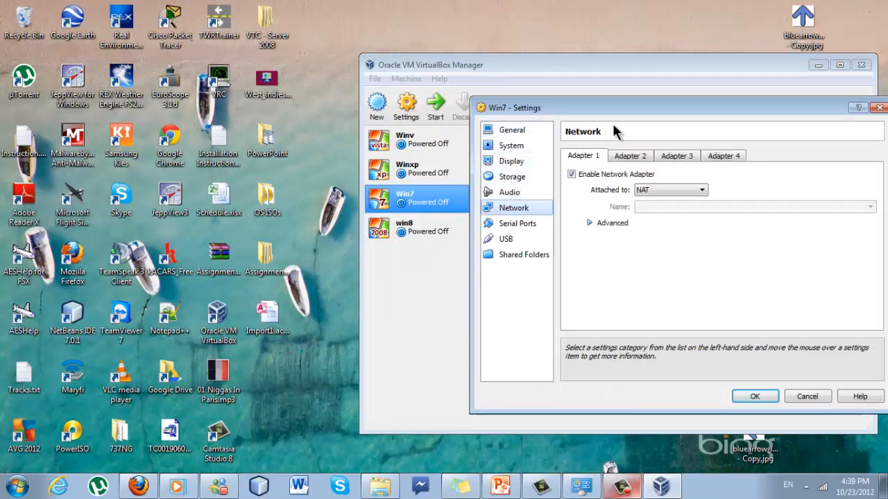
drag(634, 111, 542, 109)
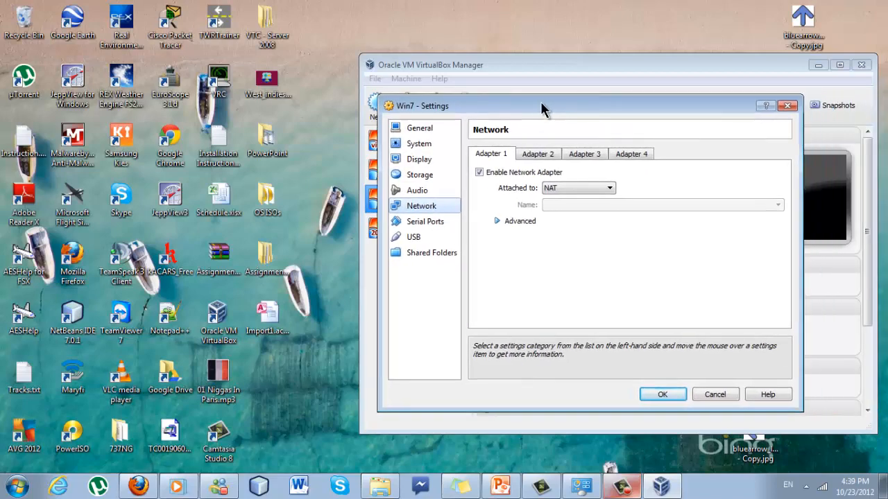
click(596, 186)
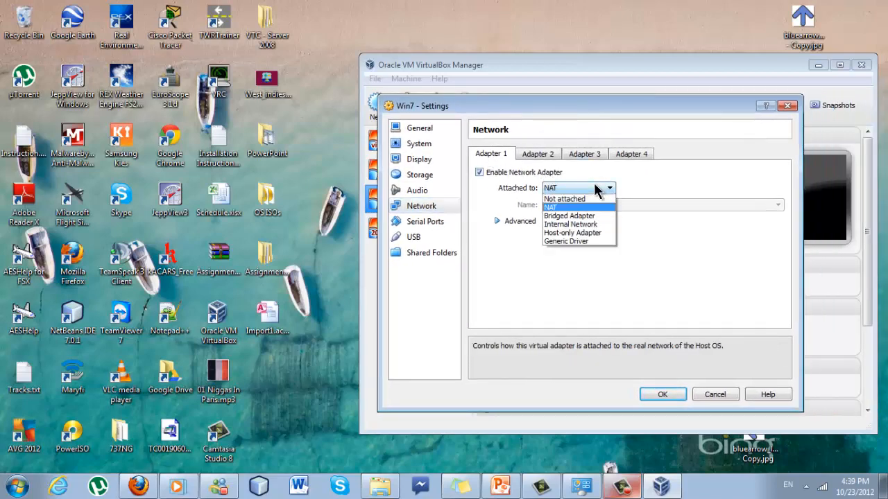
click(599, 230)
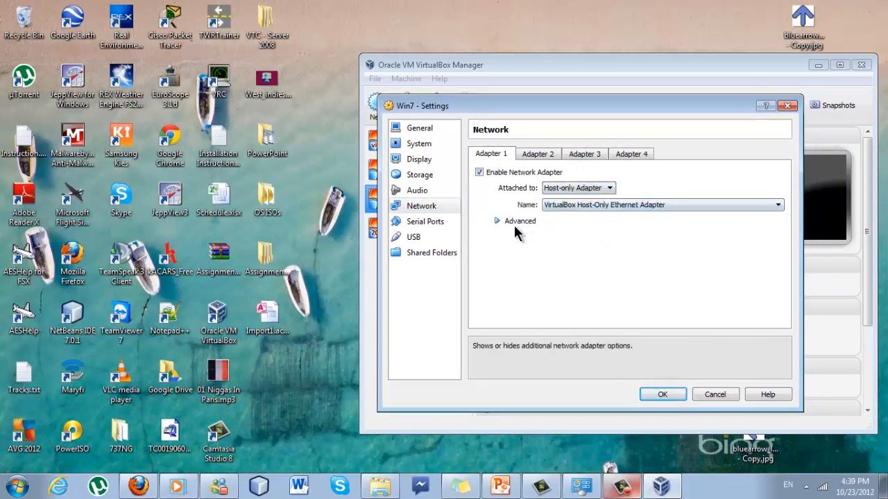
click(495, 221)
click(590, 254)
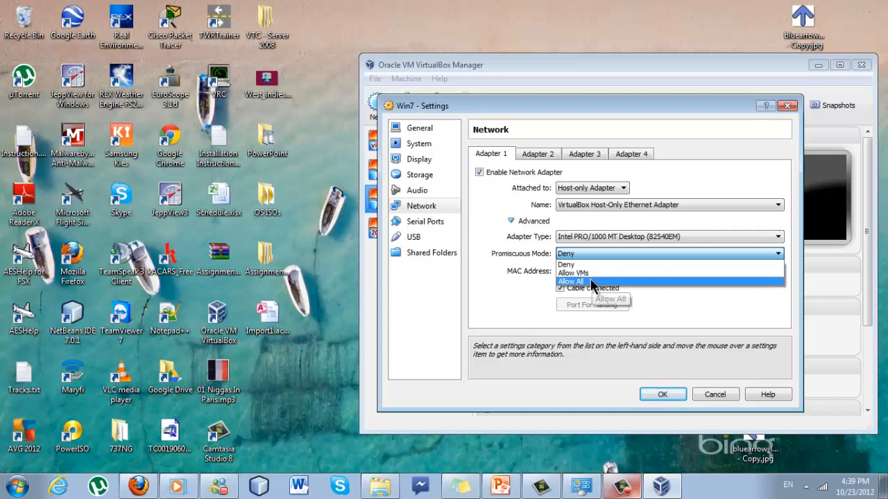
click(592, 281)
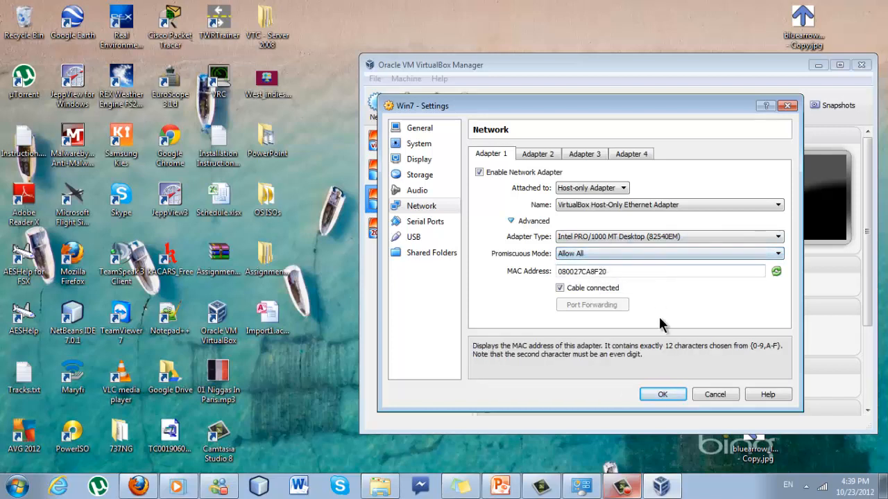
click(665, 398)
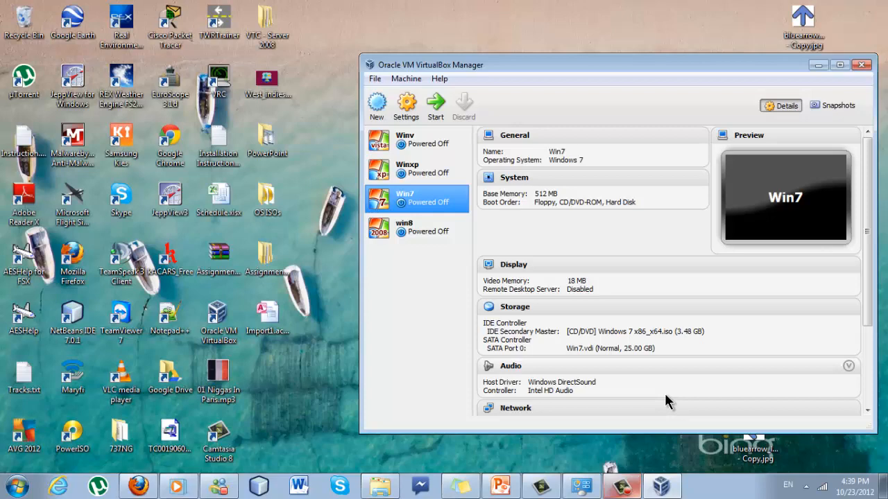
Set Winxp's Adapter 1 to Host-only Adapter with promiscuous mode Allow All and save
right_click(418, 179)
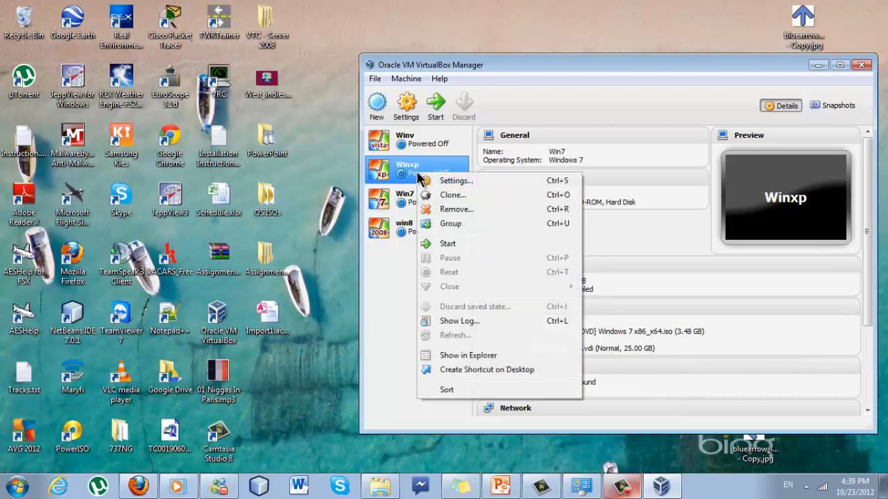
click(441, 181)
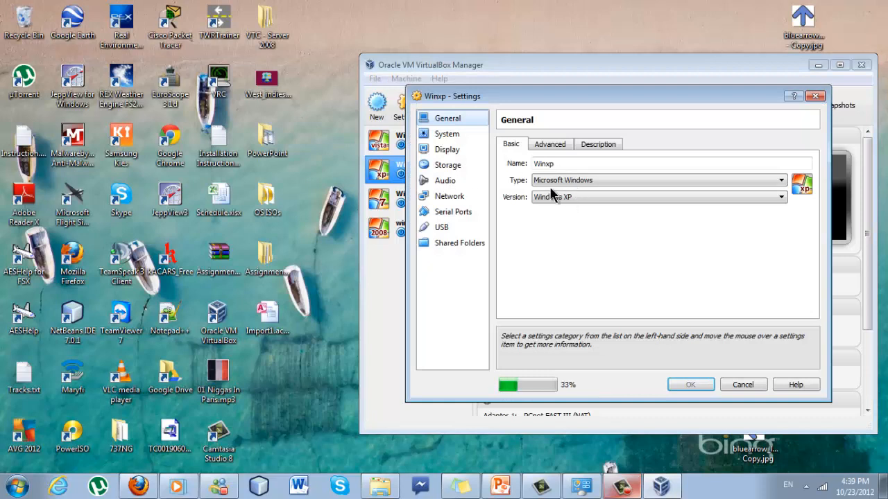
click(445, 197)
click(601, 178)
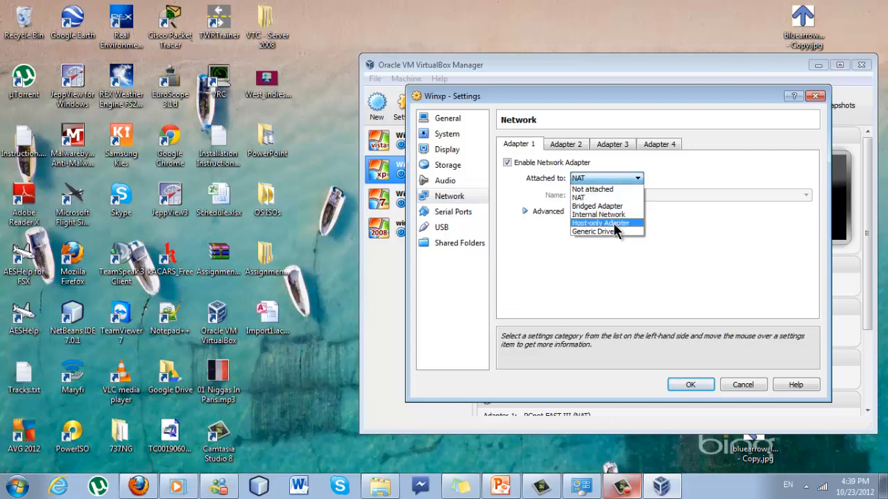
click(600, 223)
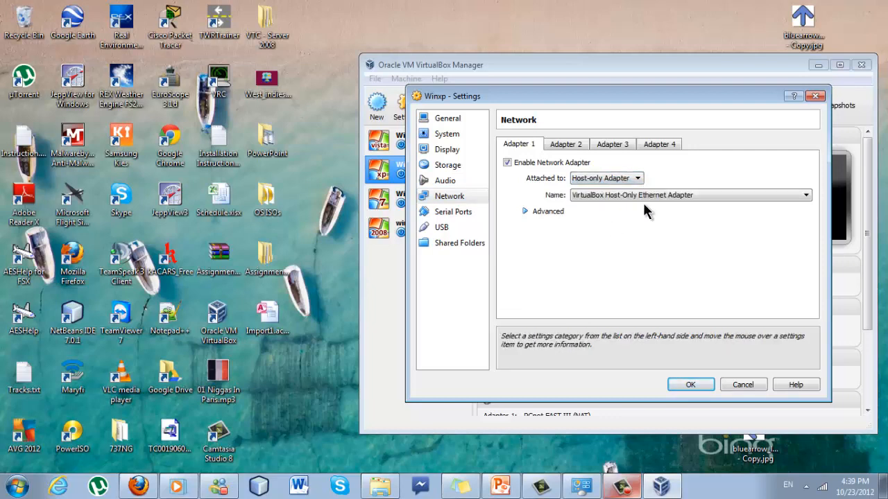
click(543, 211)
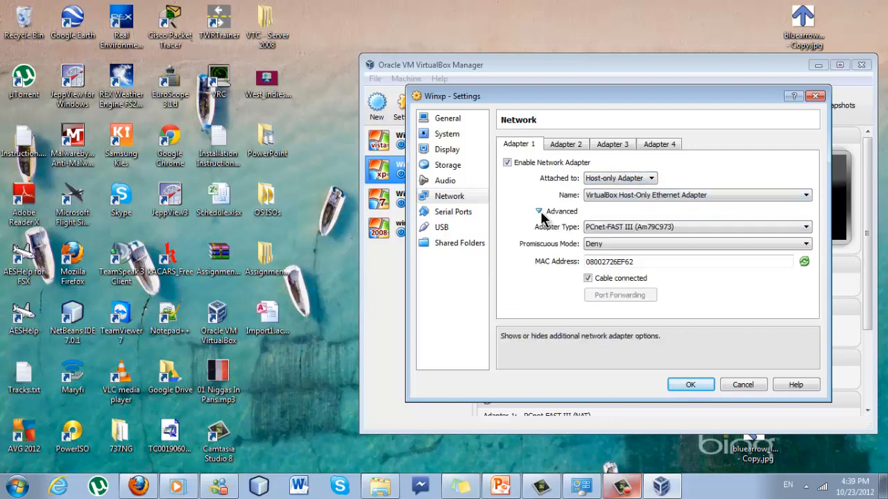
click(599, 245)
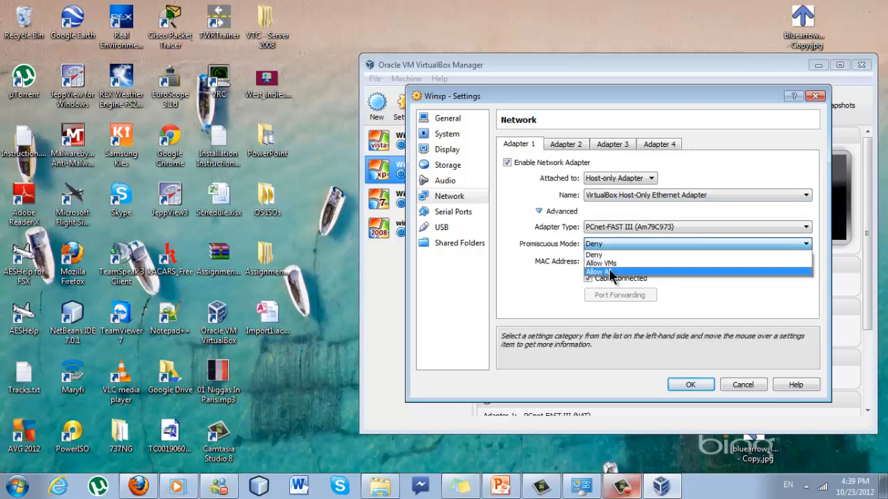
click(610, 272)
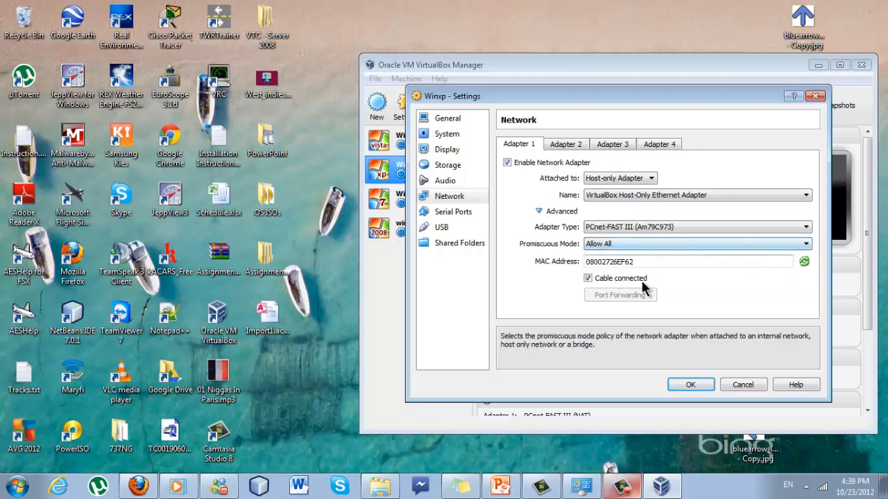
click(683, 383)
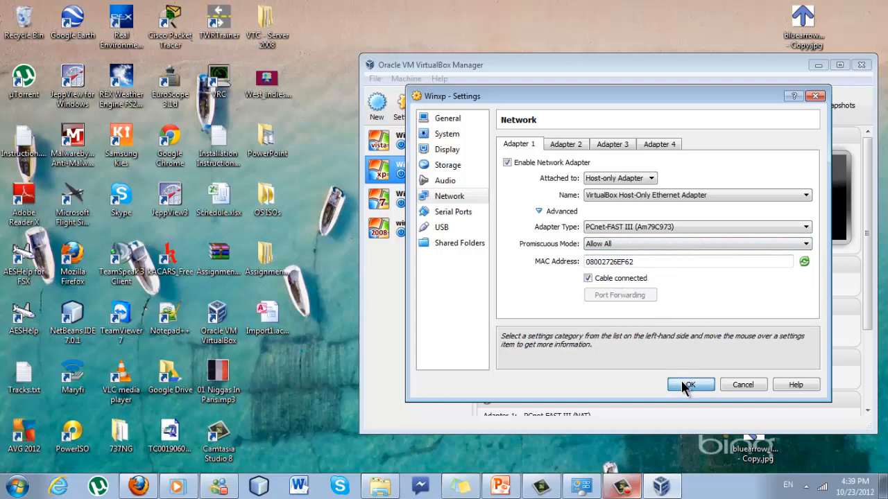
click(416, 140)
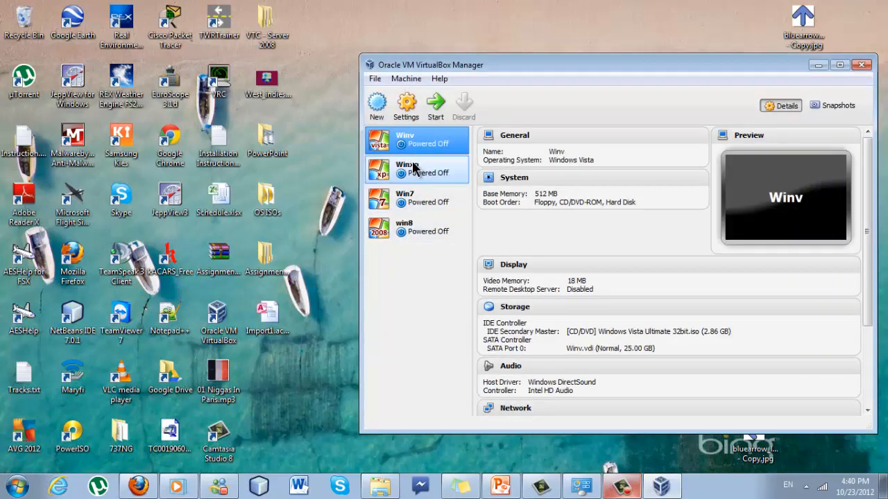
Set win8's Adapter 1 to Host-only Adapter with promiscuous mode Allow VMs and save
right_click(431, 234)
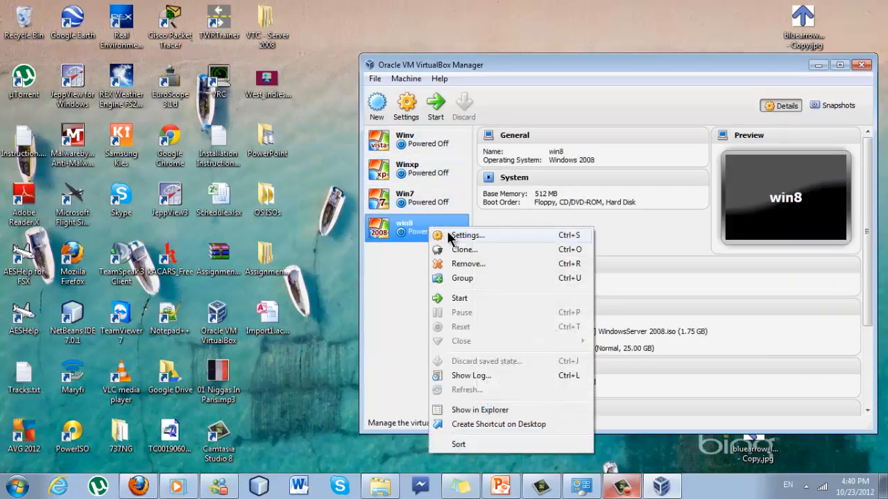
click(450, 237)
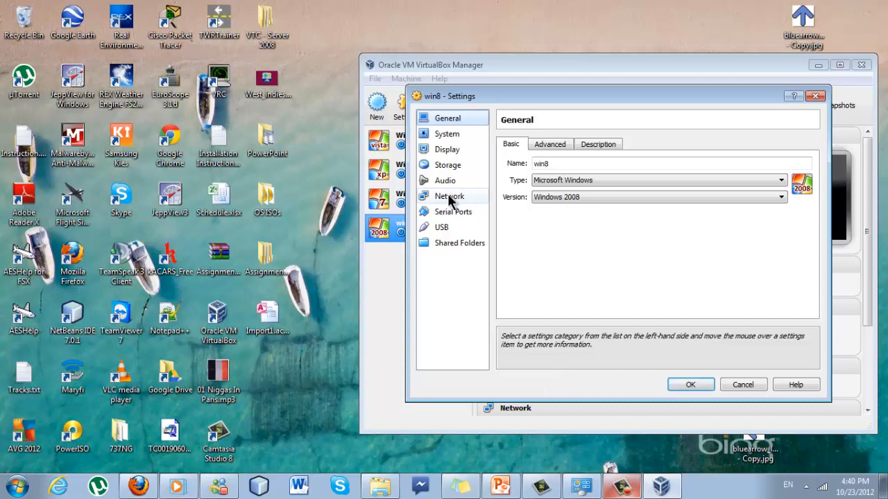
click(450, 198)
click(605, 178)
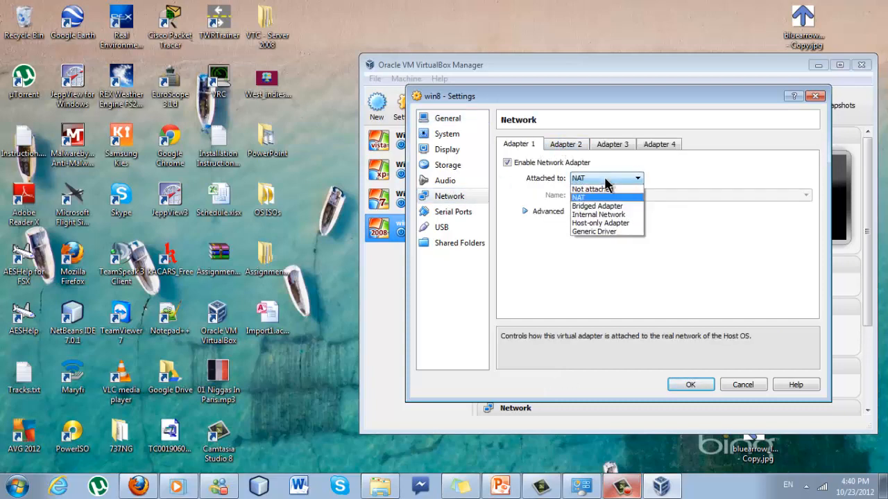
click(595, 224)
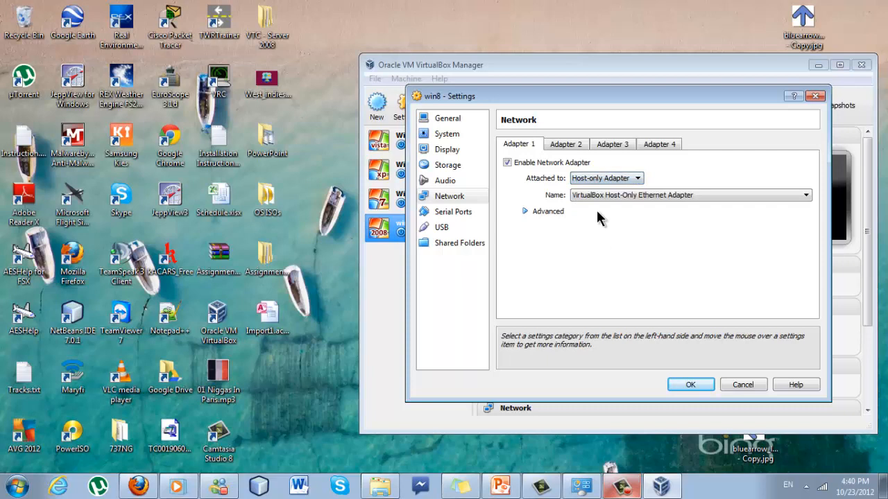
click(547, 210)
click(595, 244)
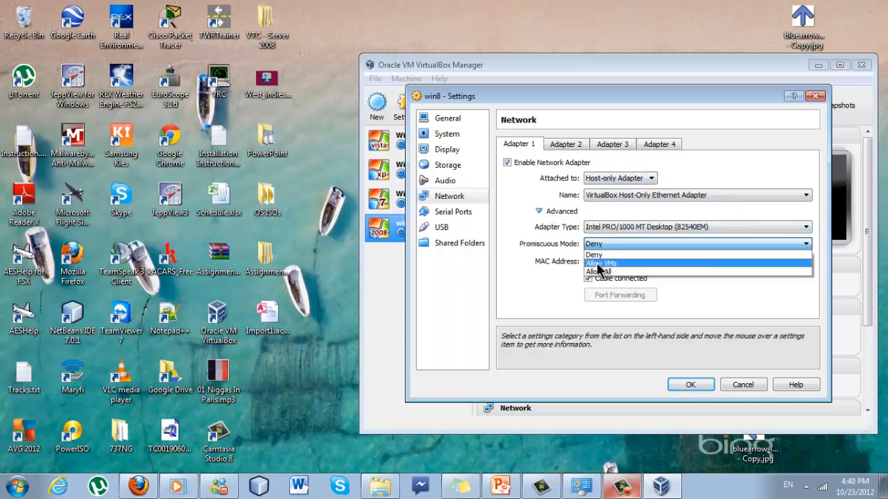
click(599, 264)
click(601, 244)
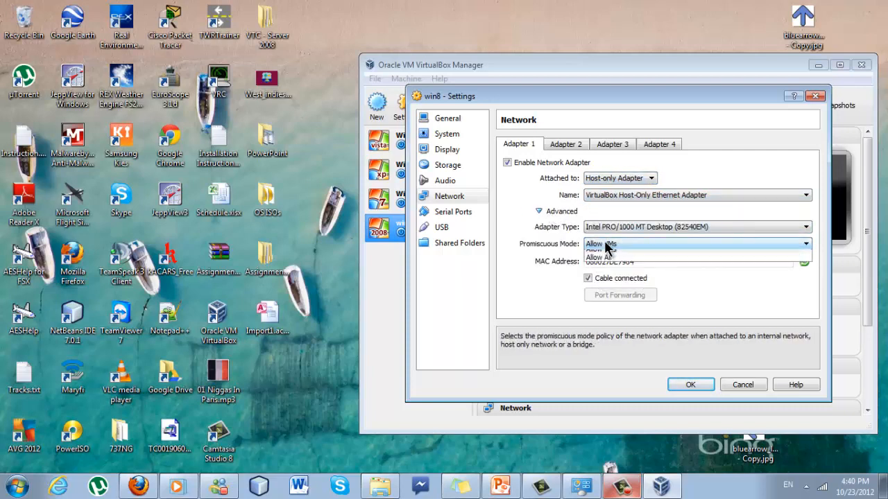
click(603, 265)
key(Return)
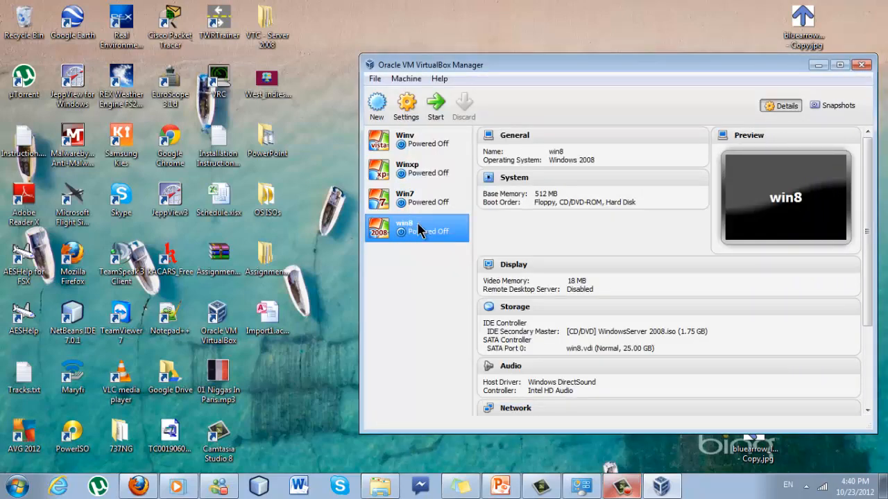
click(412, 199)
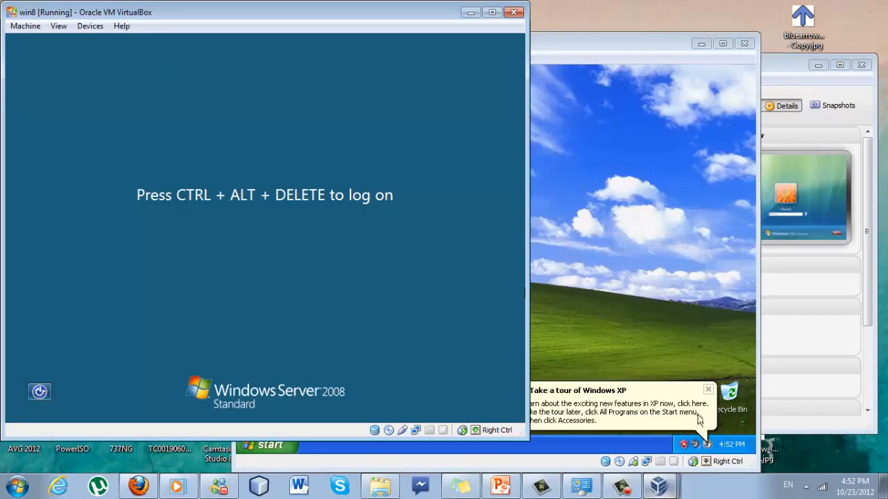
click(658, 487)
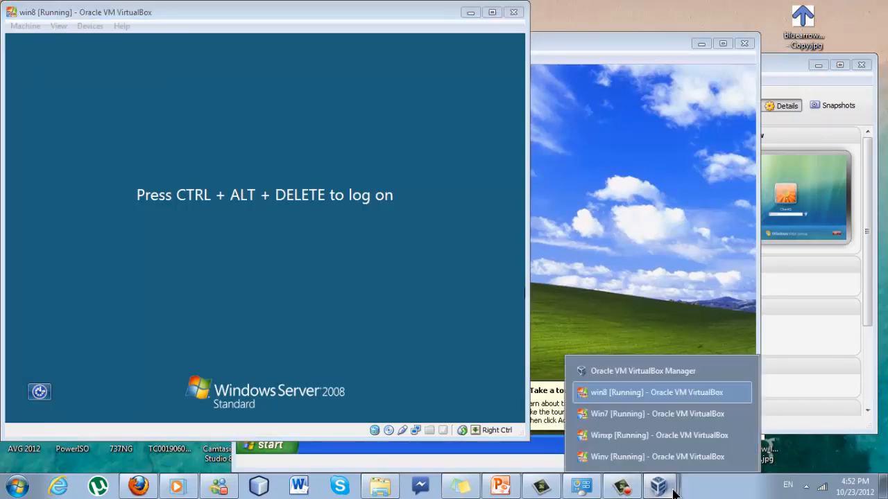
click(658, 414)
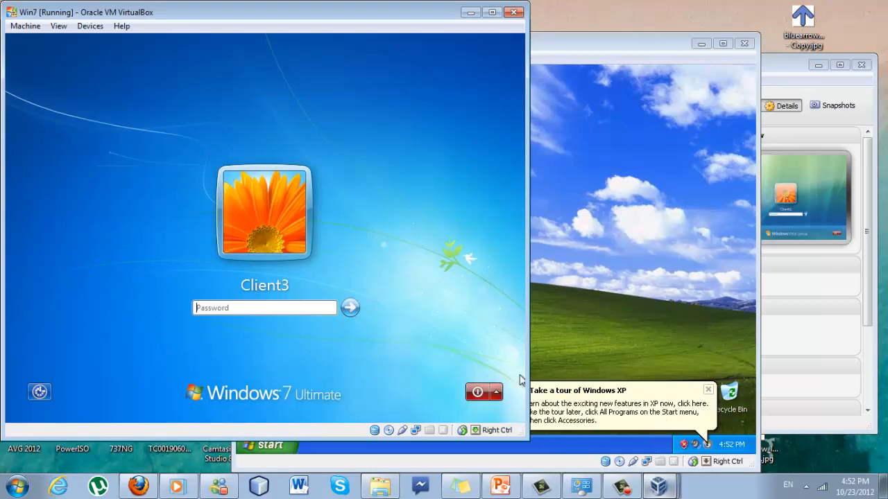
click(659, 491)
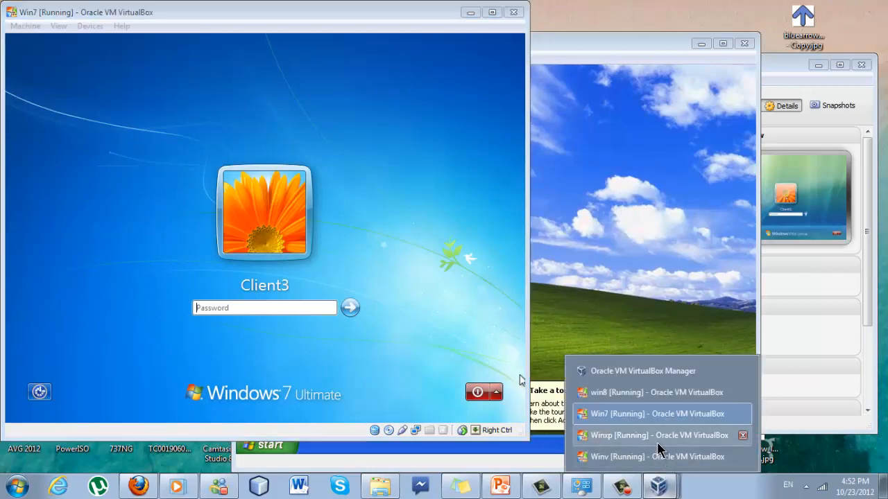
click(659, 439)
click(658, 485)
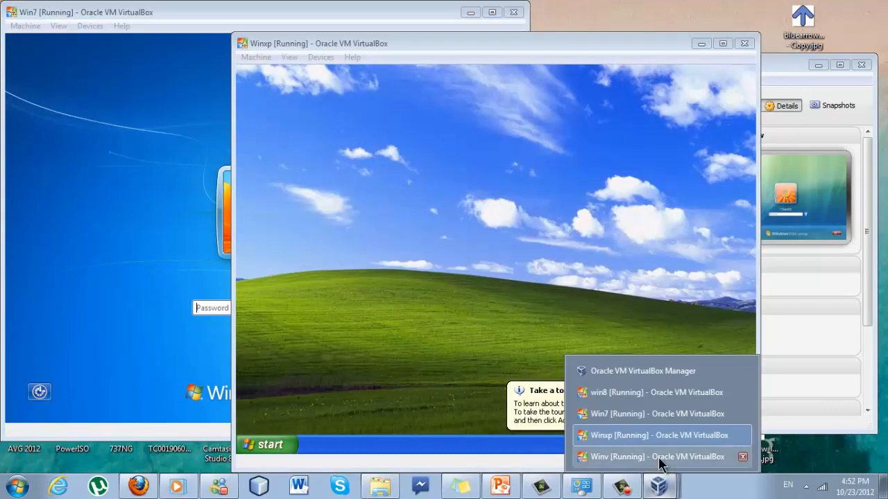
click(655, 458)
click(658, 485)
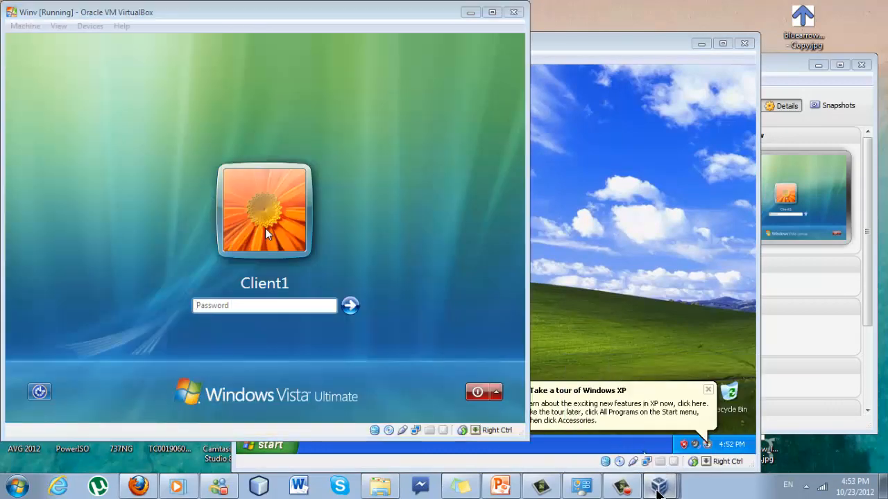
click(639, 394)
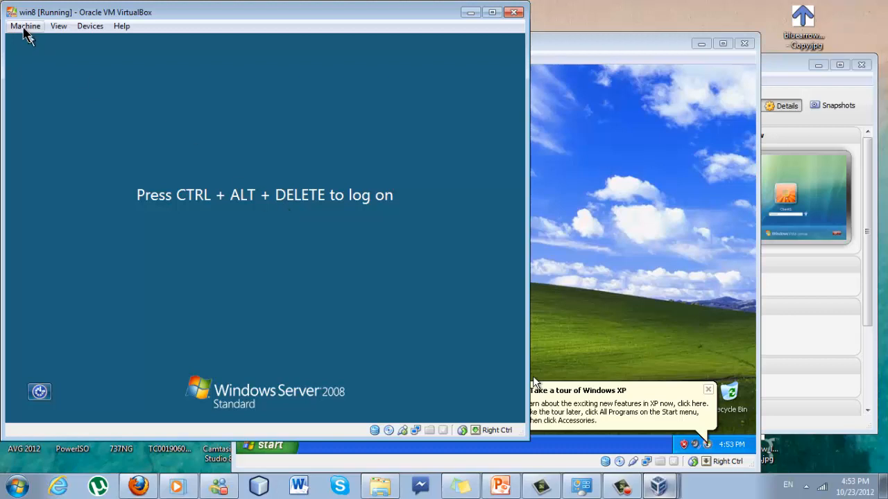
Send Ctrl-Alt-Del to the server VM, log on as Administrator, then minimize its window
click(25, 27)
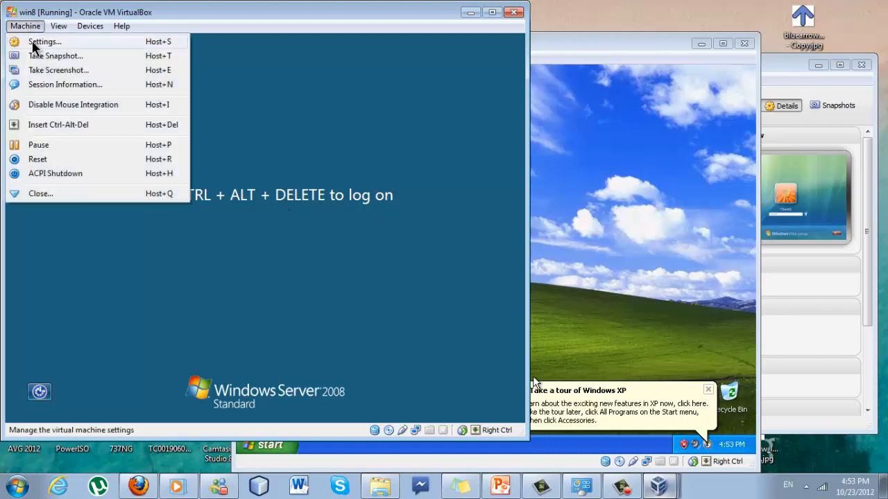
click(52, 124)
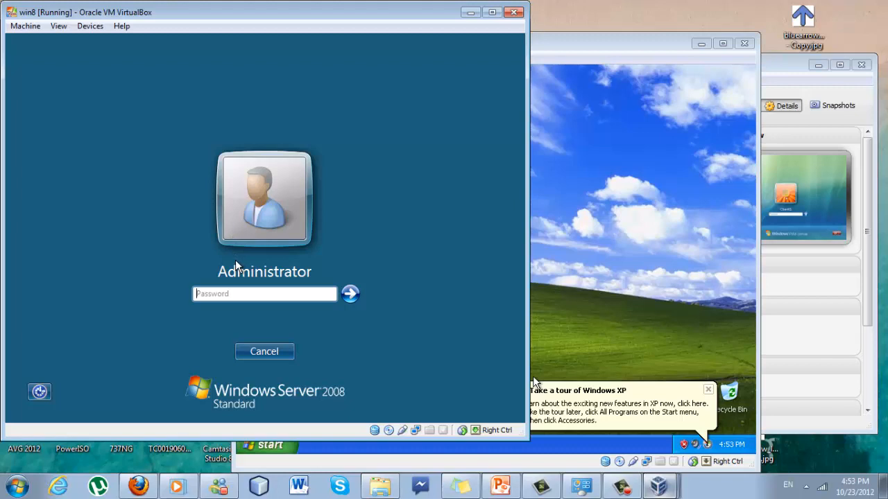
text(••••••••)
key(Return)
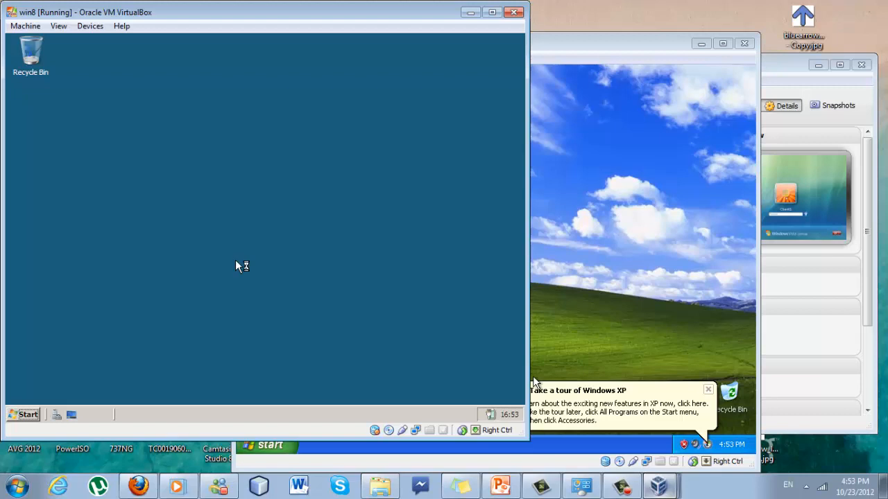
click(471, 13)
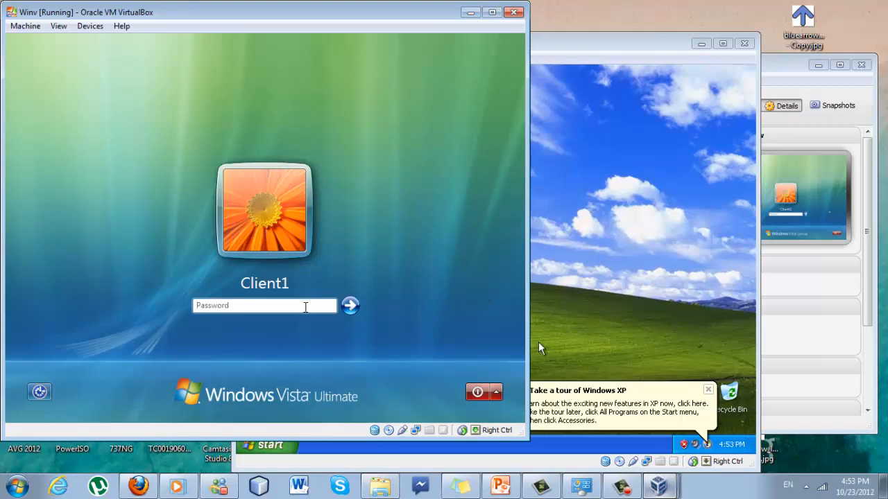
Log on to the Vista VM, then minimize the Windows XP and Vista windows
click(305, 307)
key(Return)
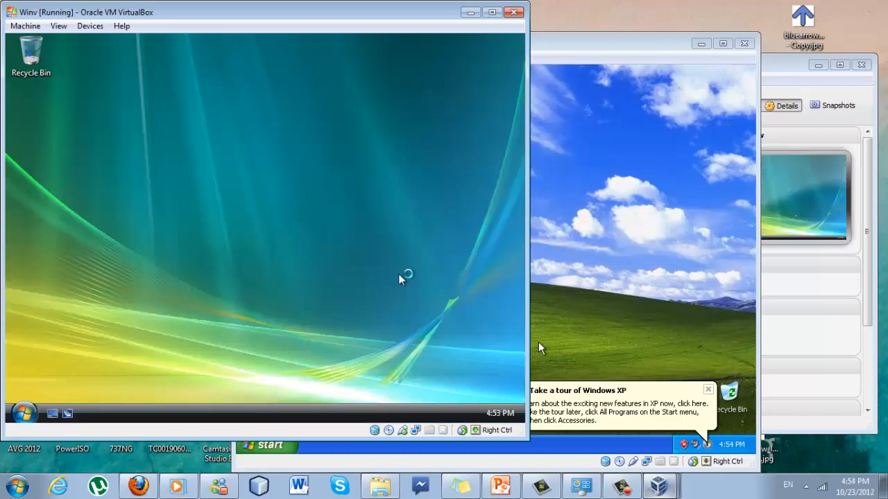
click(642, 195)
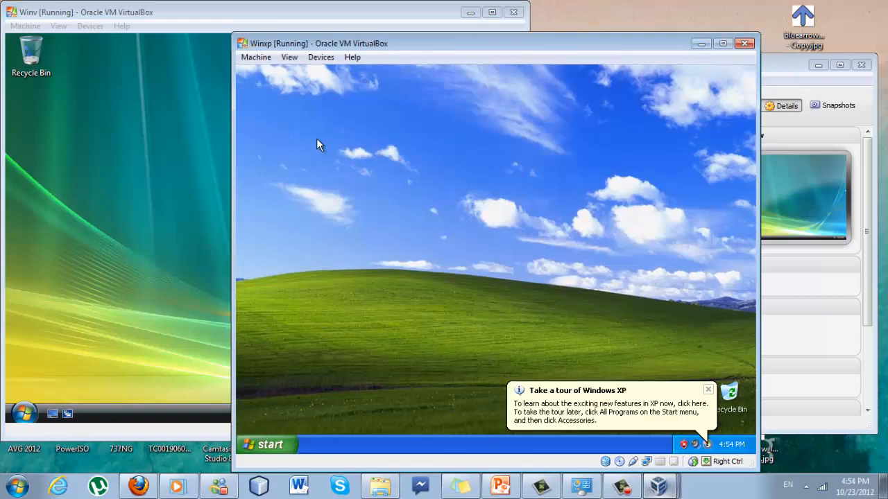
click(701, 44)
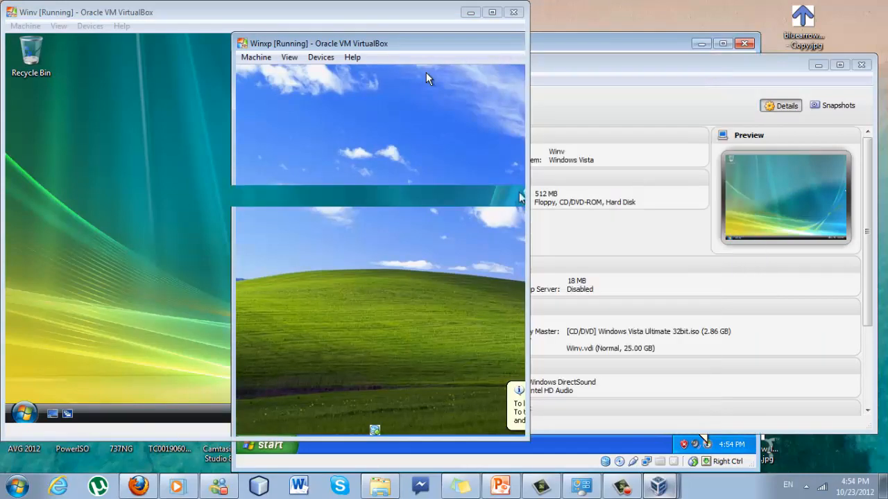
click(470, 12)
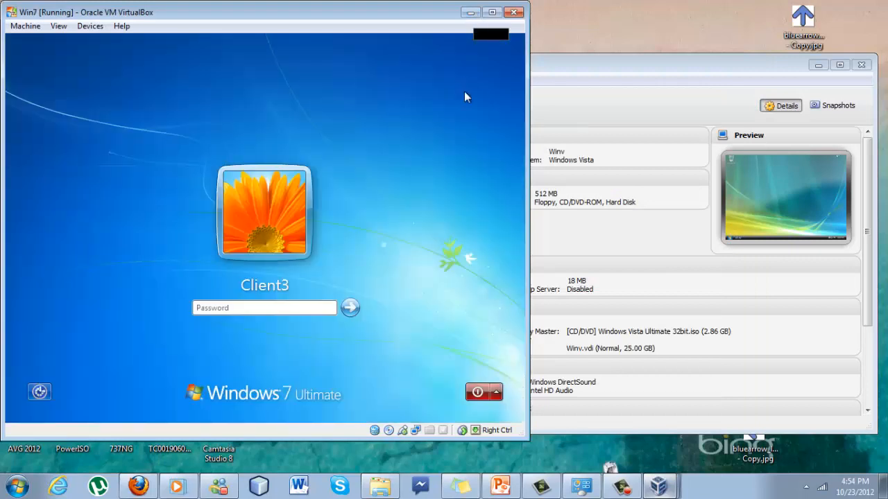
Log on to the Windows 7 VM with its password and minimize its window
click(301, 308)
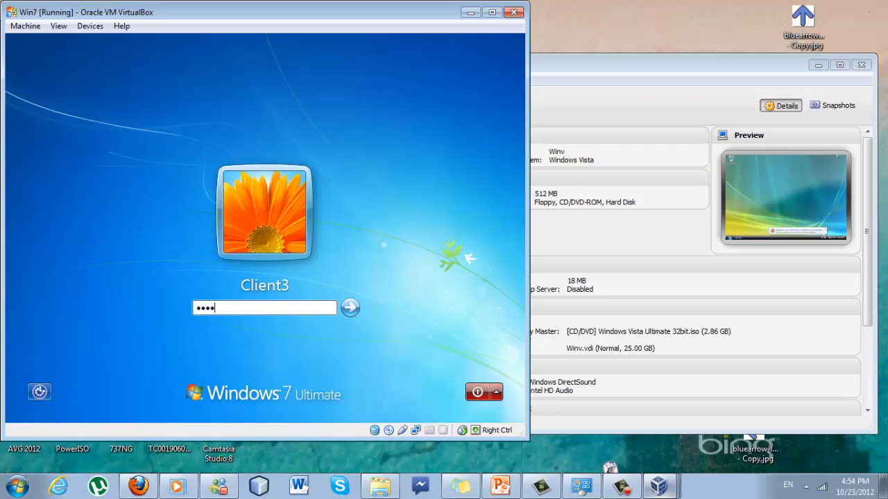
text(•)
key(BackSpace)
text(••••••)
key(Return)
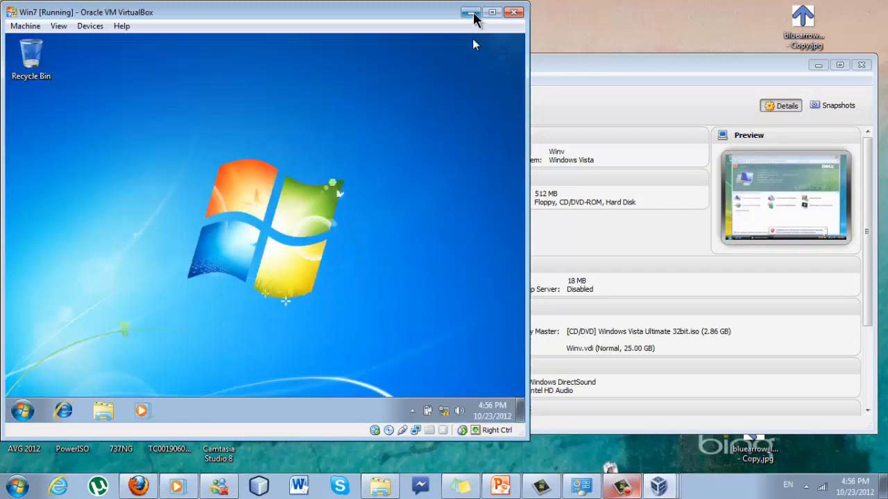
click(470, 12)
Restore the Windows Server 2008 VM window from the taskbar's window list
click(655, 487)
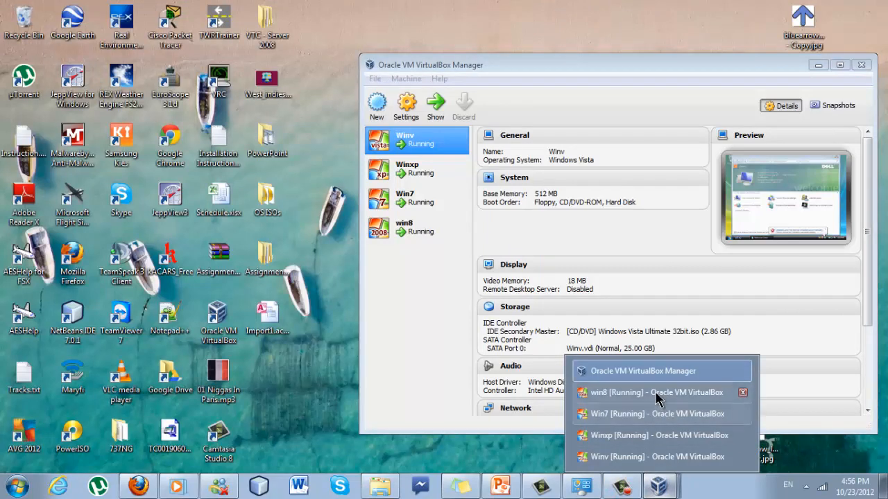
click(654, 391)
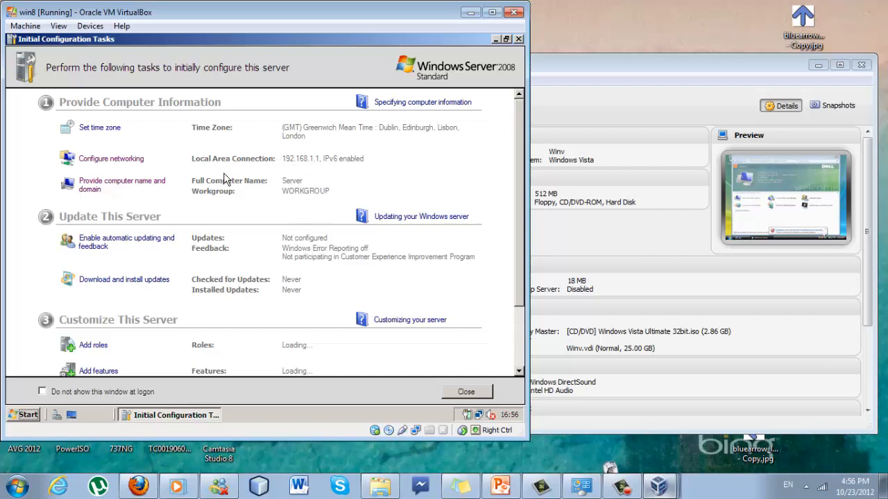
scroll(224, 179, down, 3)
scroll(134, 187, up, 3)
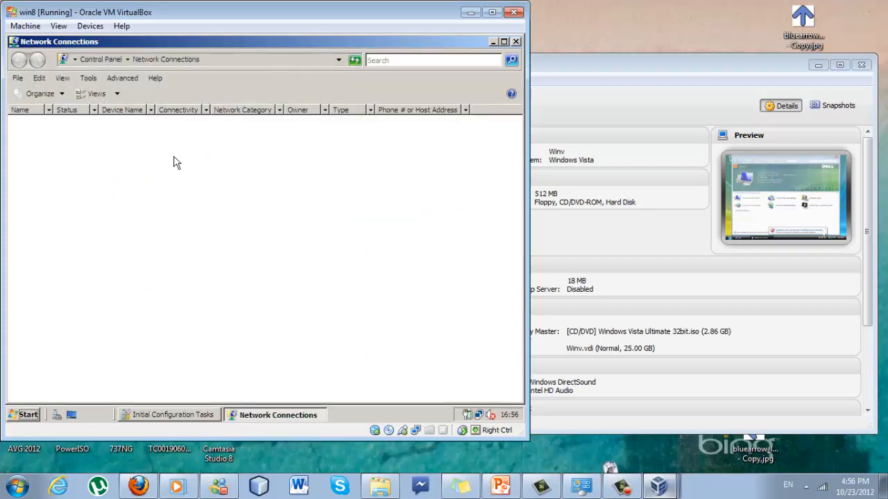
Open Local Area Connection's IPv4 properties to review static IP 192.168.1.1, mask 255.255.255.0
click(92, 160)
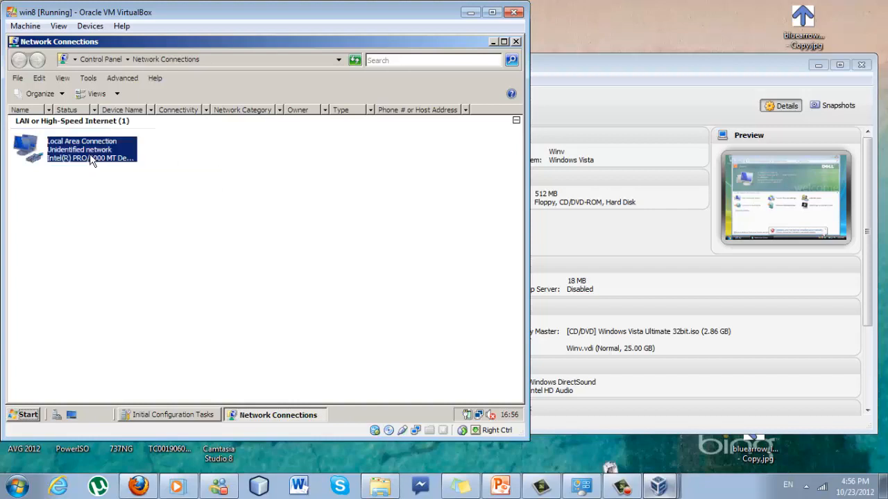
right_click(90, 156)
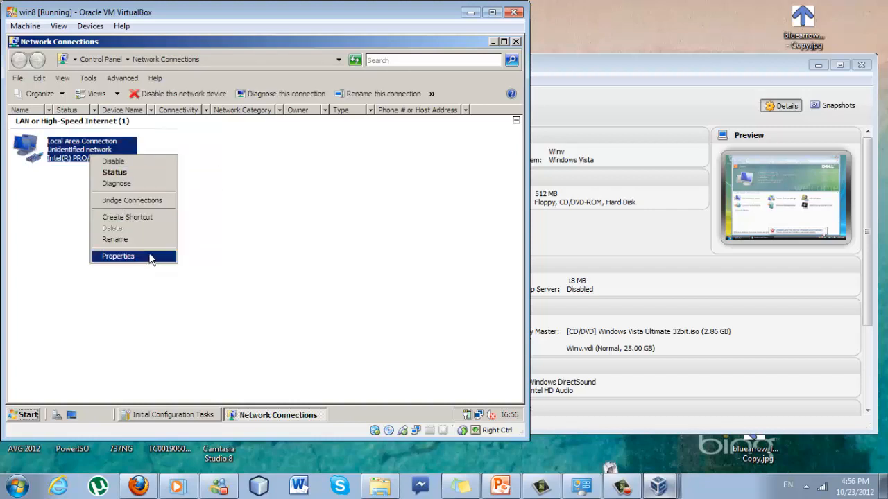
click(151, 259)
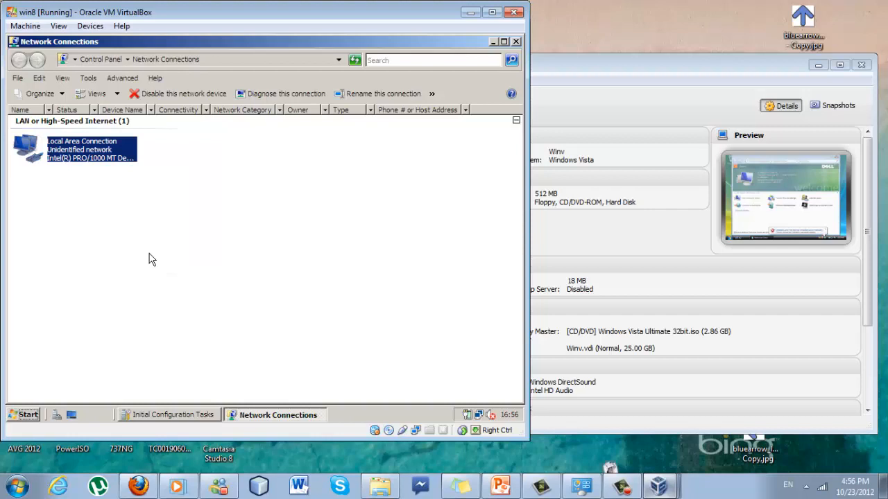
click(147, 238)
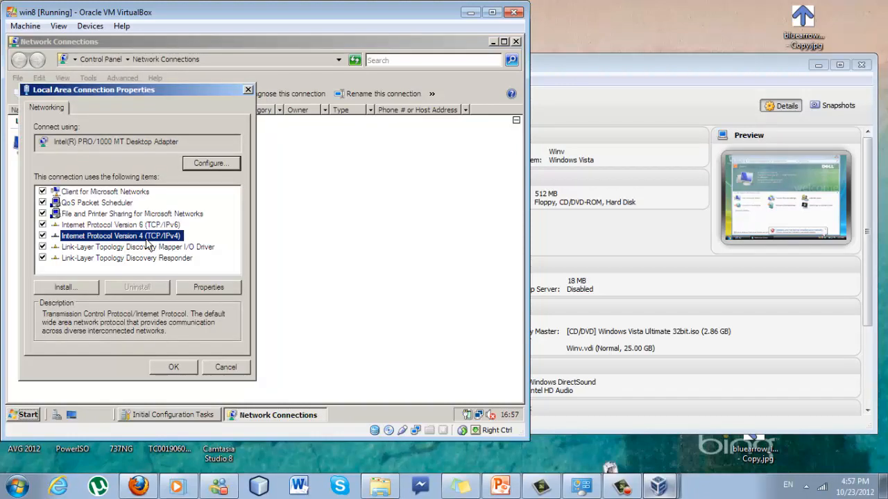
click(194, 288)
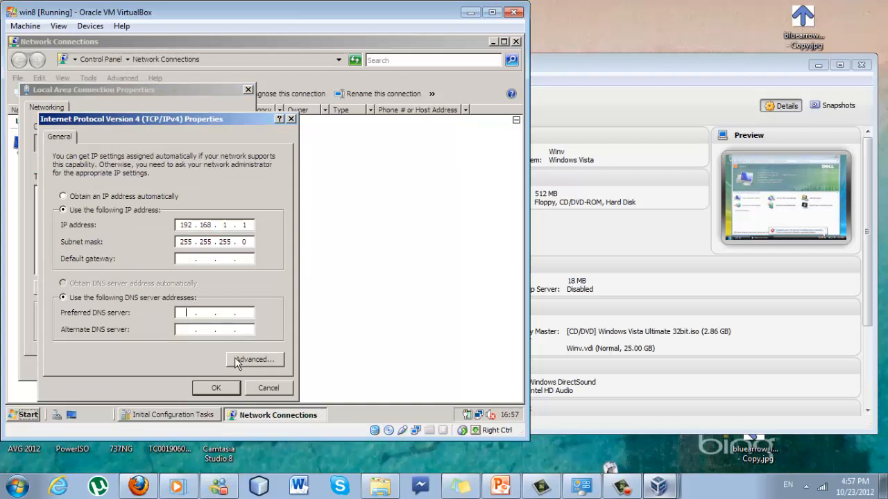
text(1247)
Return to the Initial Configuration Tasks window showing Local Area Connection 192.168.1.1
click(170, 414)
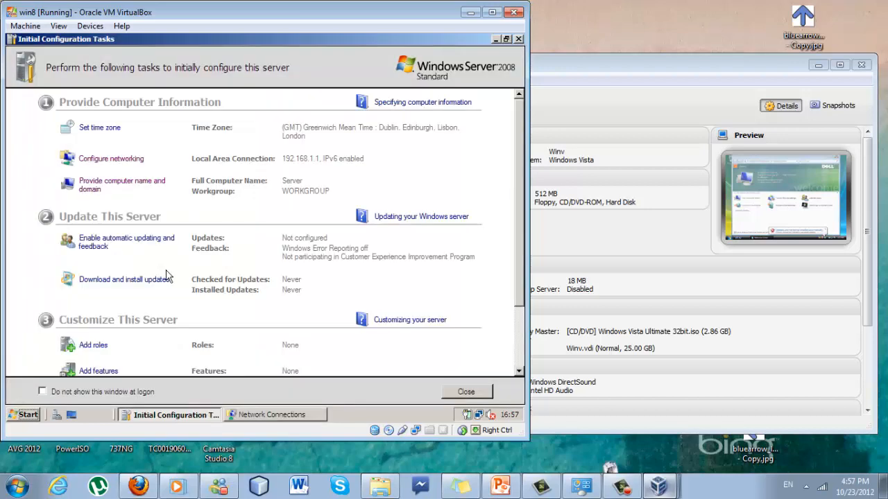
scroll(170, 278, down, 3)
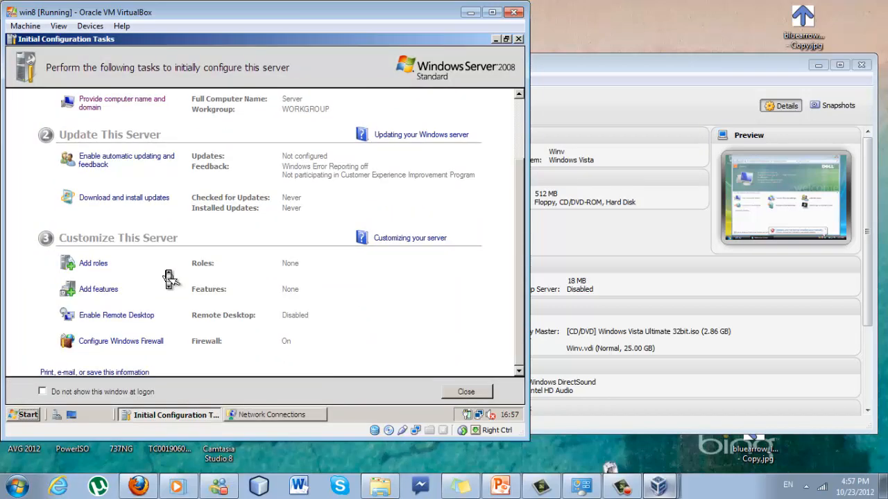
scroll(169, 279, up, 3)
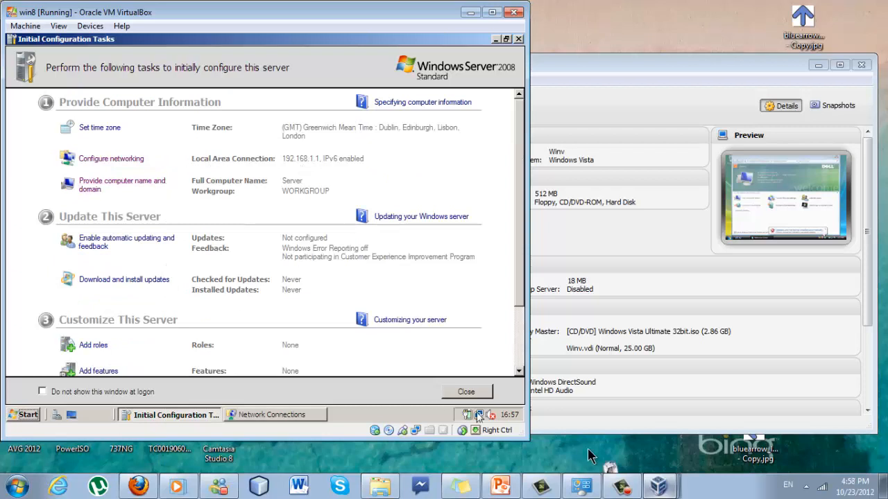
click(630, 486)
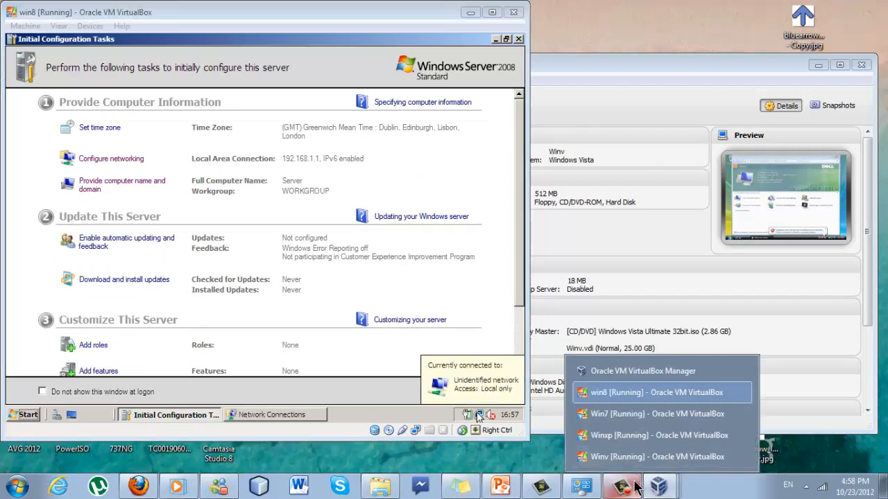
click(632, 483)
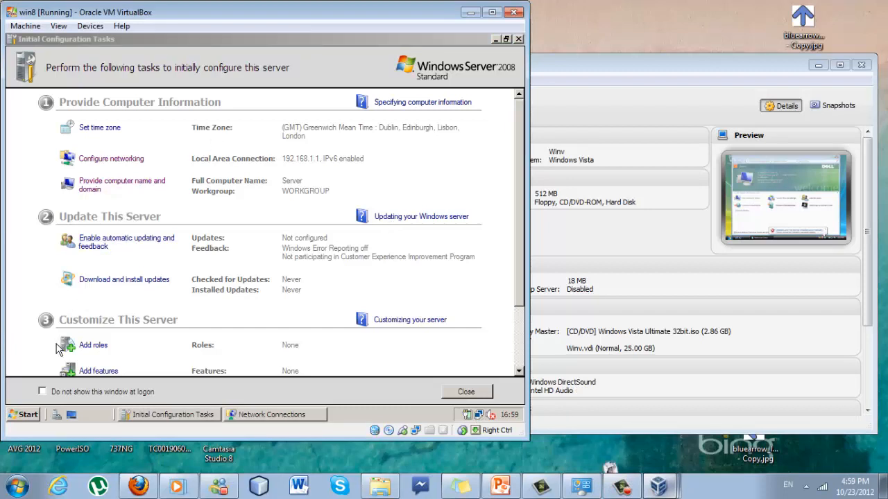
Search the Start menu for 'network' and open Network and Sharing Center
click(25, 416)
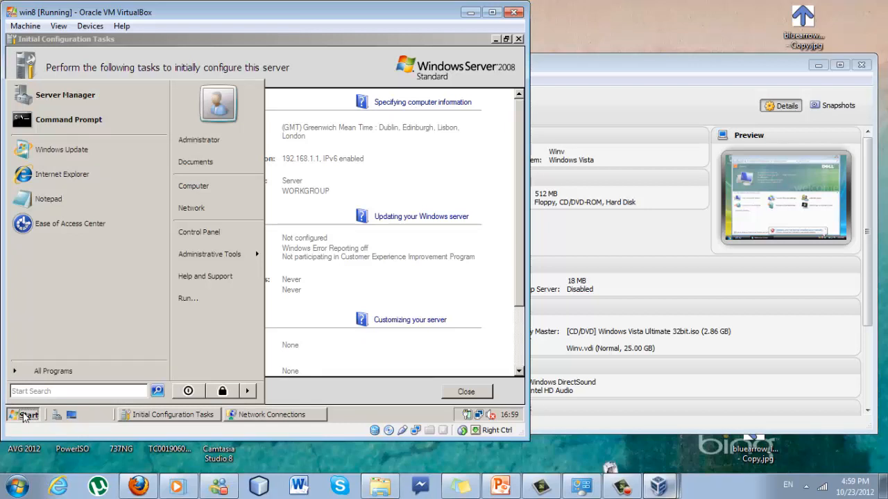
text(ne)
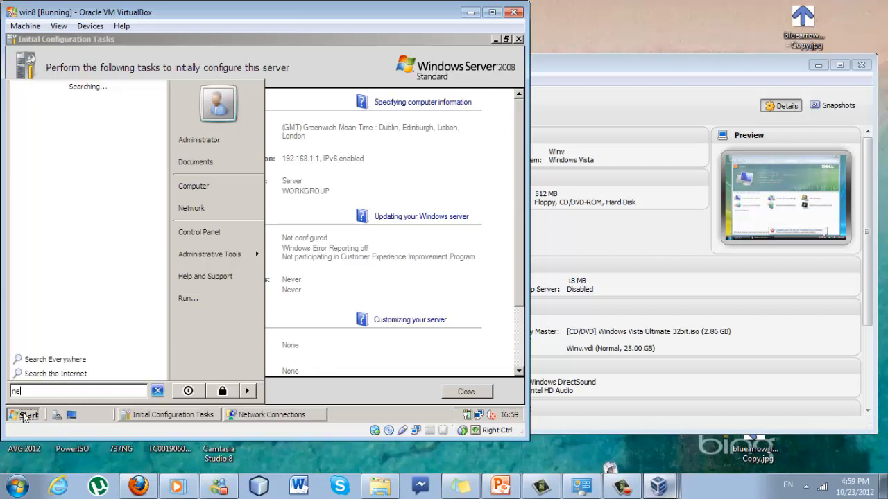
text(twork)
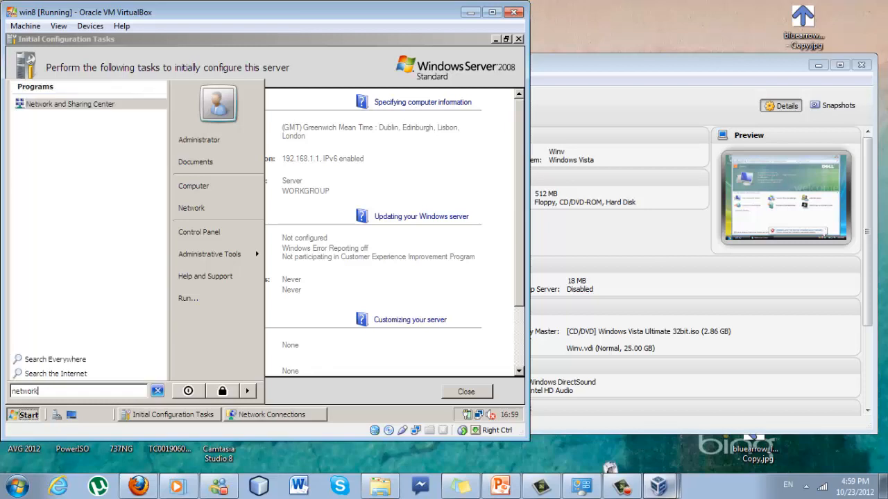
click(59, 109)
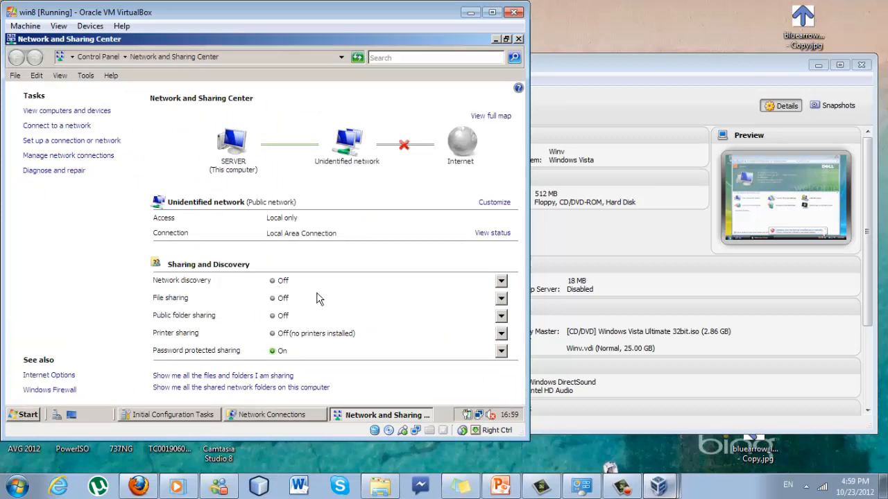
Turn on network discovery, apply it, and allow it for all public networks
click(499, 283)
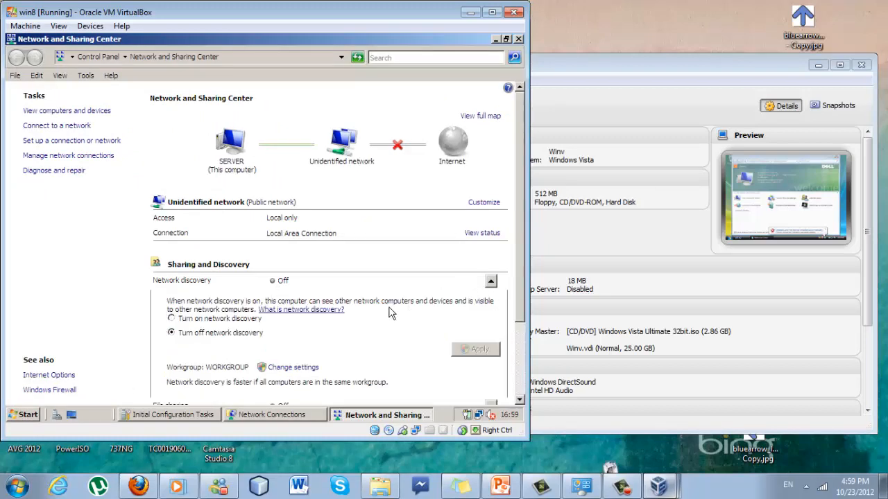
click(212, 319)
click(476, 349)
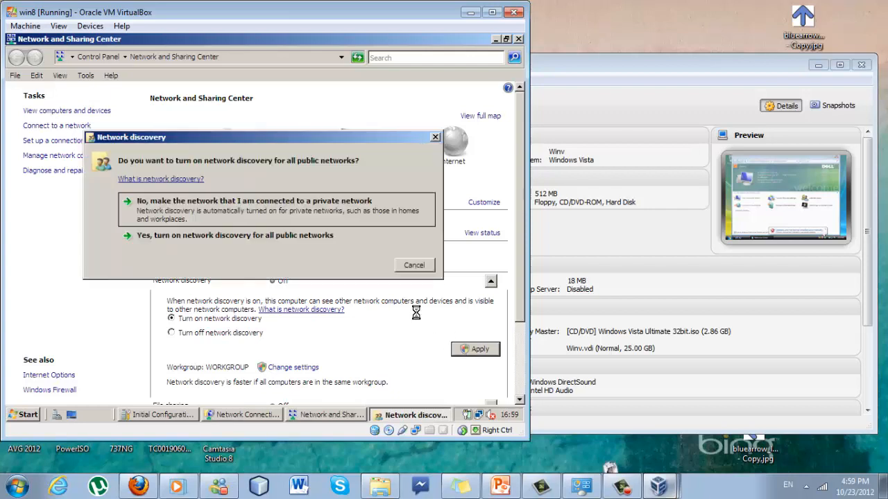
click(334, 237)
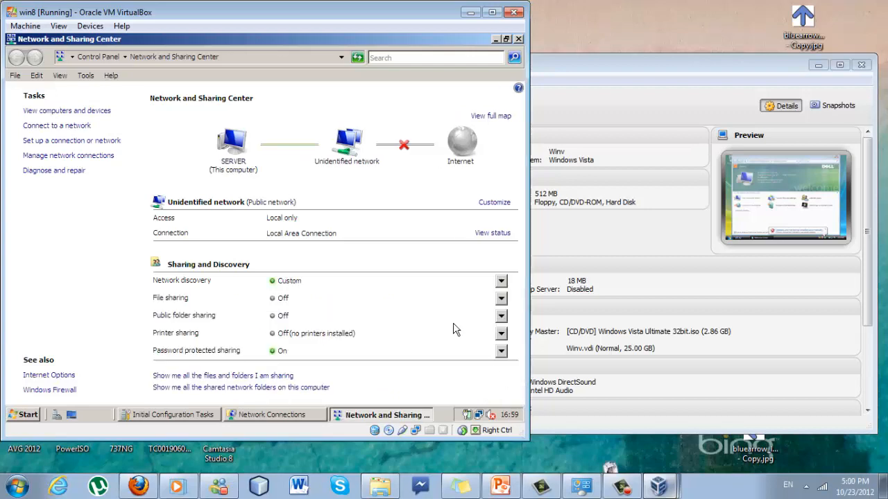
Turn on file sharing, apply, and allow it for all public networks
click(501, 298)
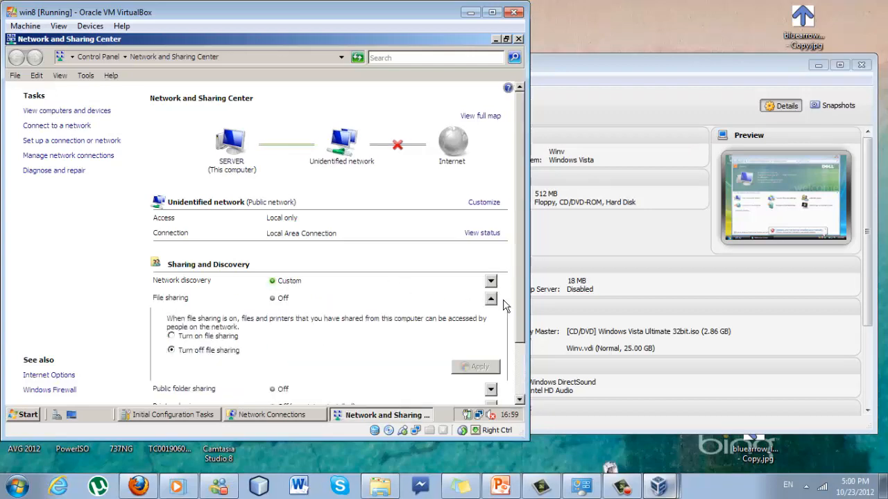
click(218, 341)
click(462, 365)
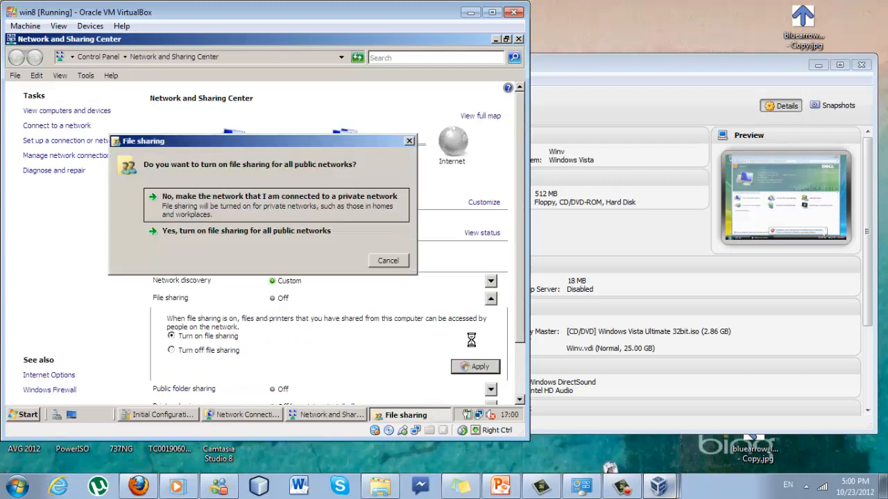
click(220, 233)
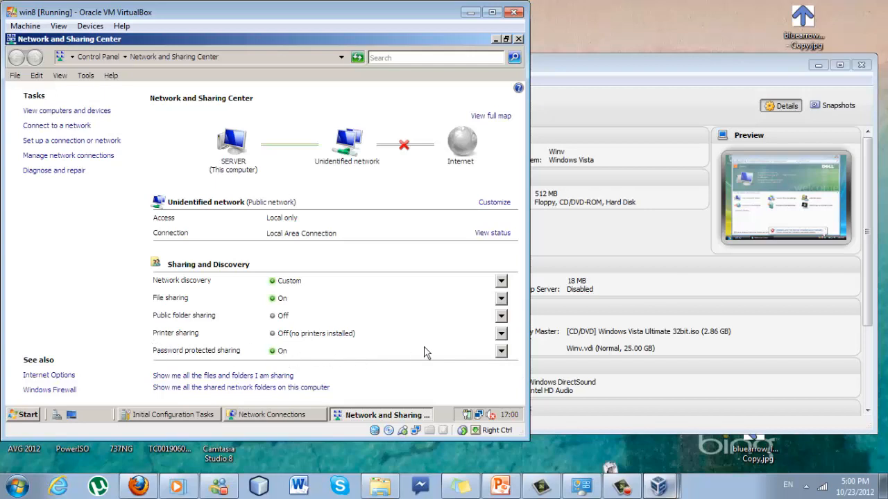
Turn off password protected sharing and apply the change
click(501, 352)
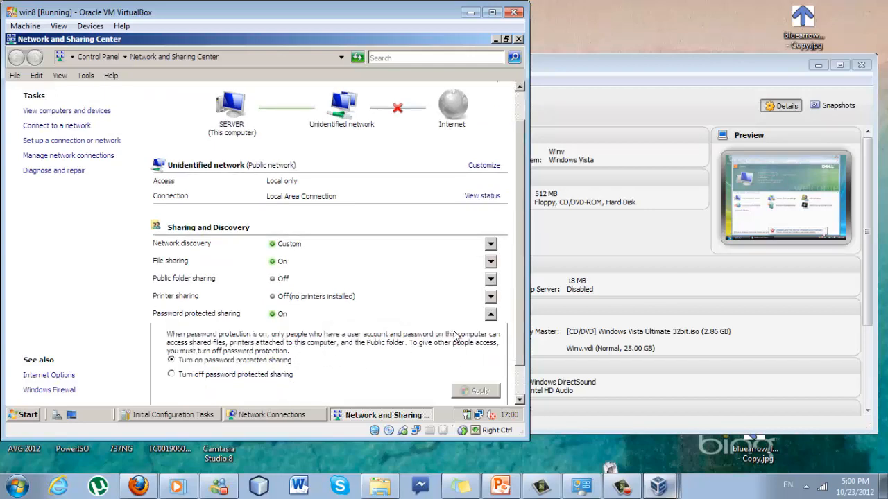
click(215, 374)
click(466, 392)
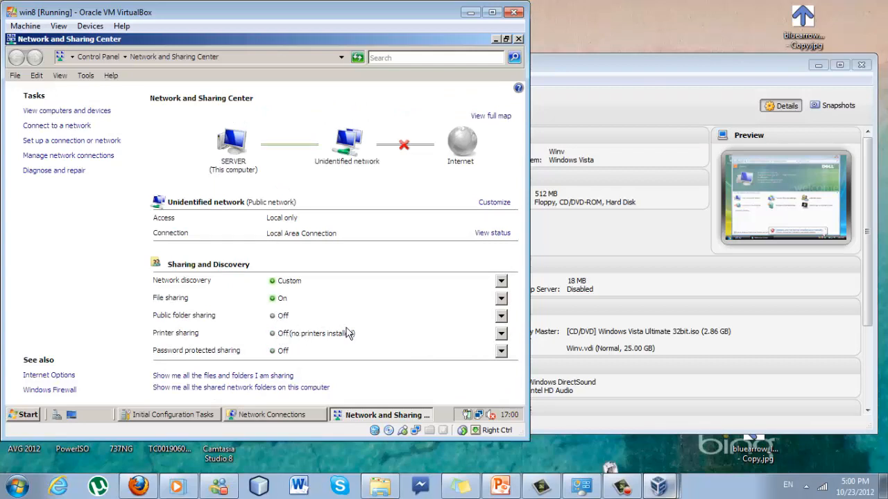
Set Public folder sharing so network users can only open files, then apply and confirm
click(501, 316)
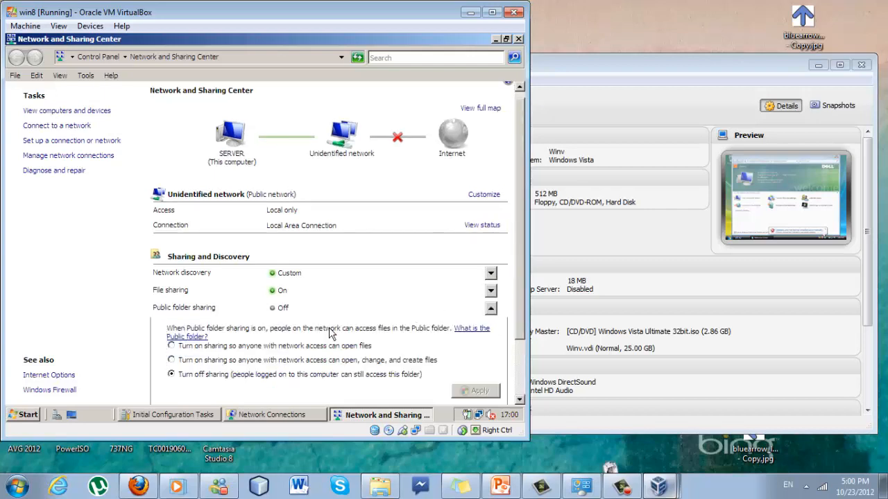
click(263, 349)
click(465, 390)
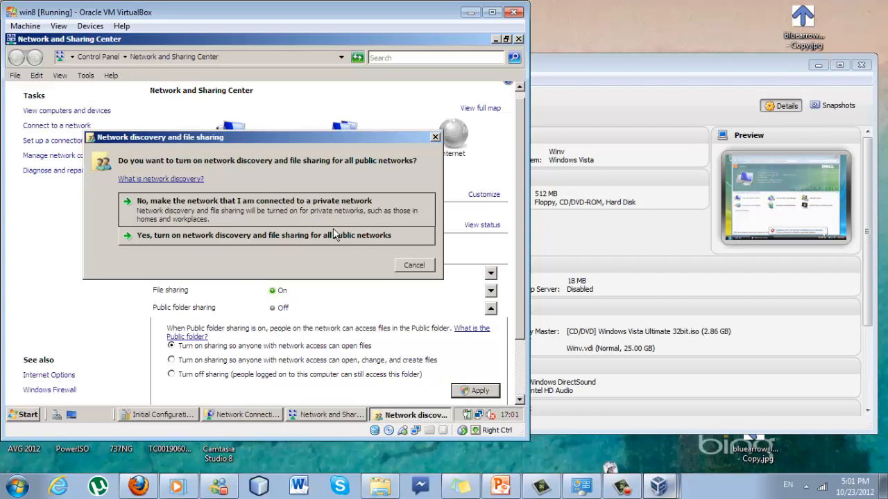
click(334, 235)
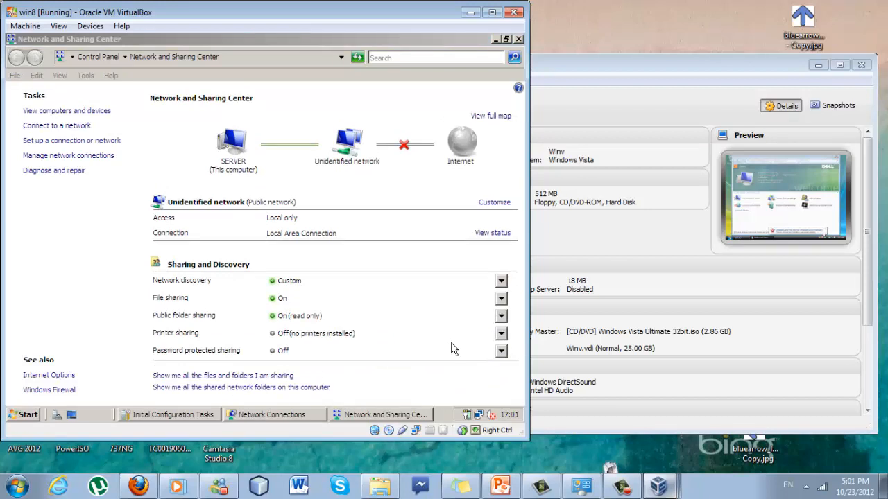
Confirm the win8 server's Network view lists SERVER and the host PC, then minimize the VM
click(28, 414)
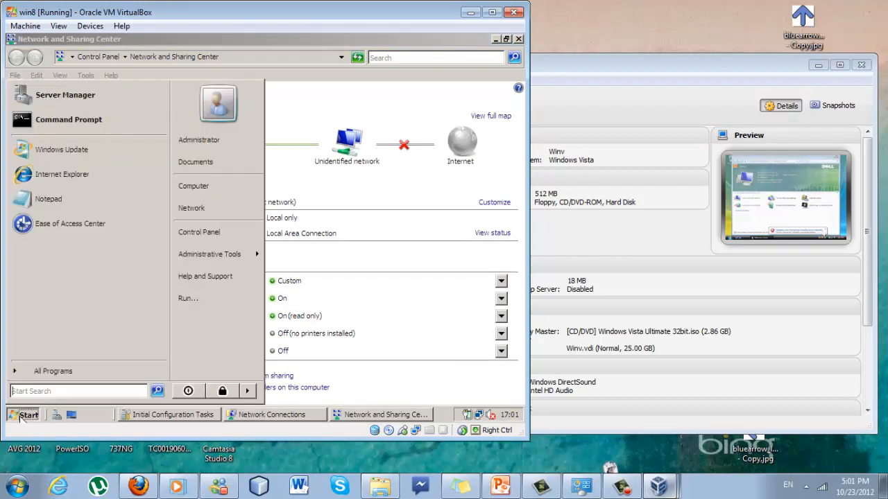
click(192, 208)
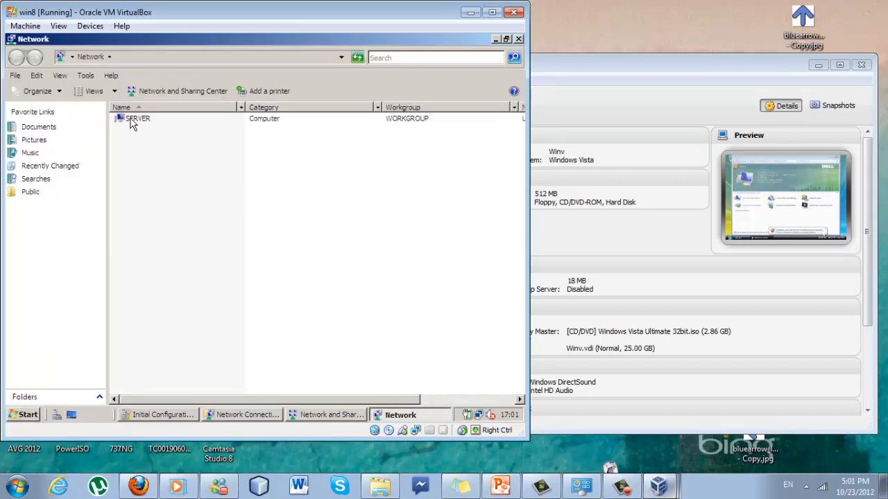
click(132, 122)
click(149, 131)
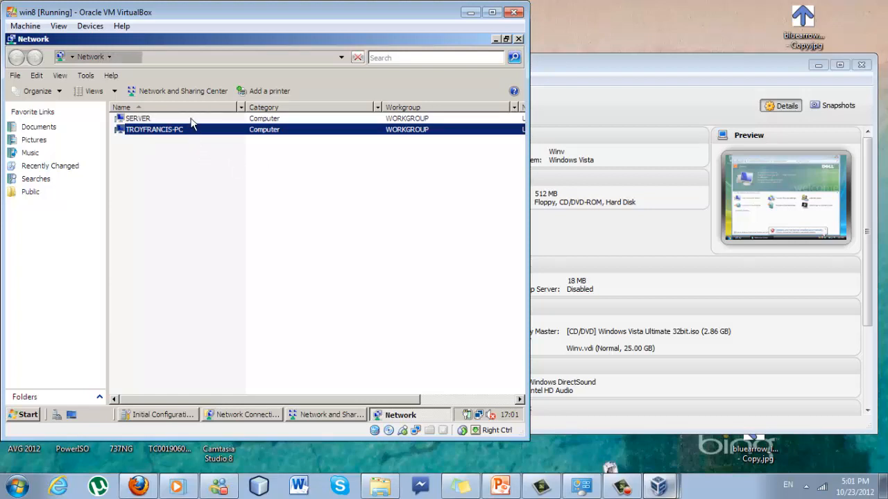
click(190, 119)
click(193, 130)
click(186, 118)
click(193, 131)
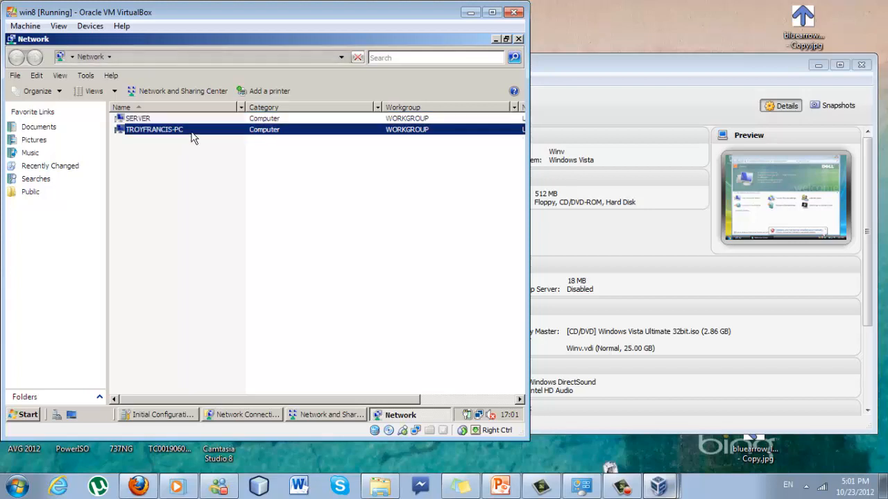
click(196, 119)
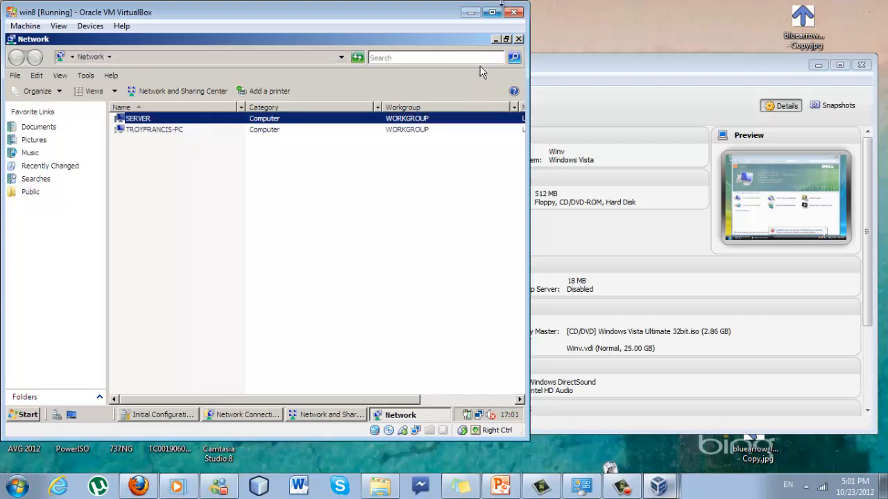
click(474, 14)
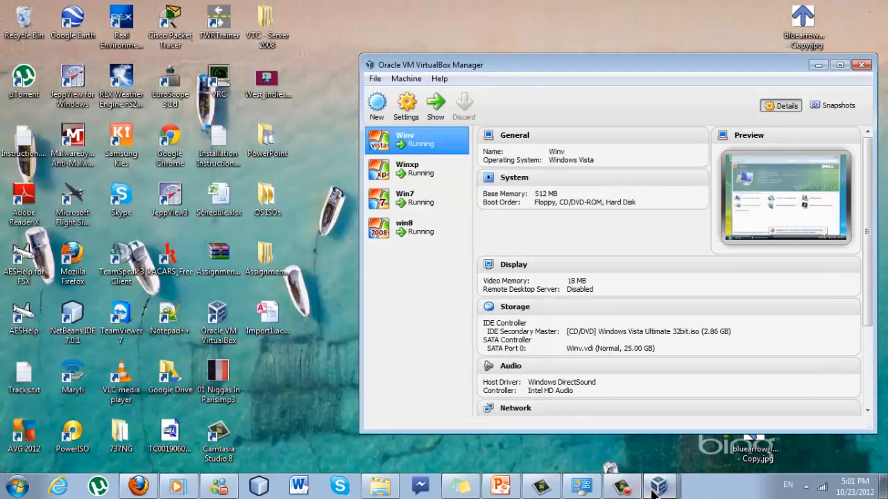
Bring the Win7 VM forward and open its Network and Sharing Center by searching 'network sh'
click(655, 489)
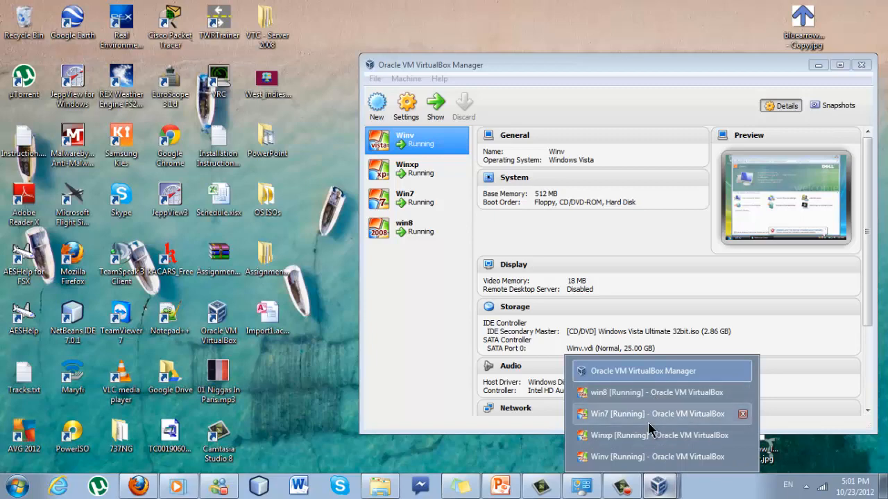
click(648, 414)
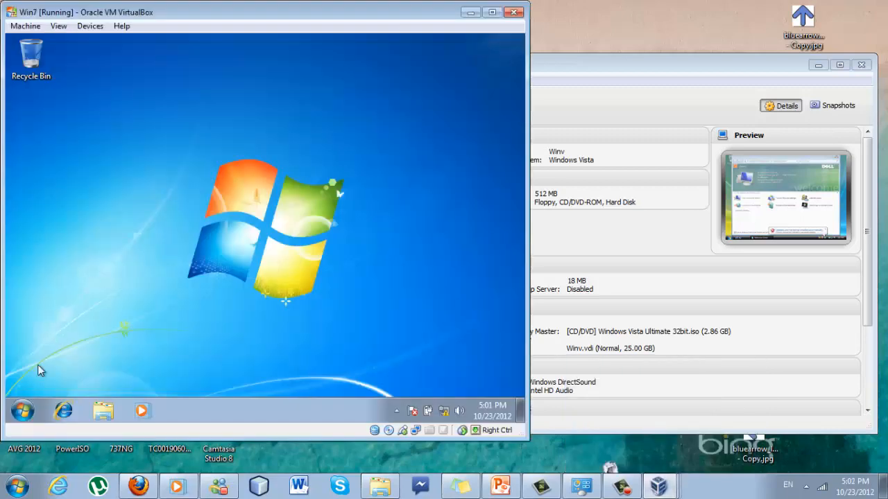
click(22, 411)
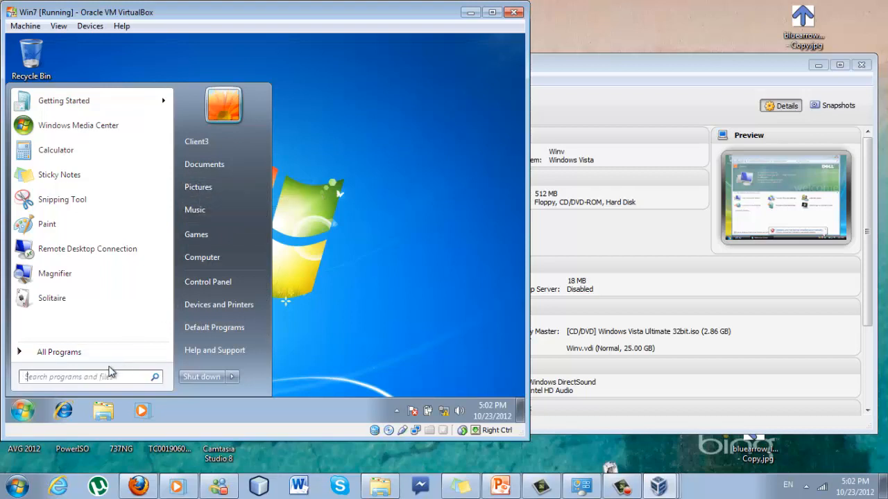
text(network s)
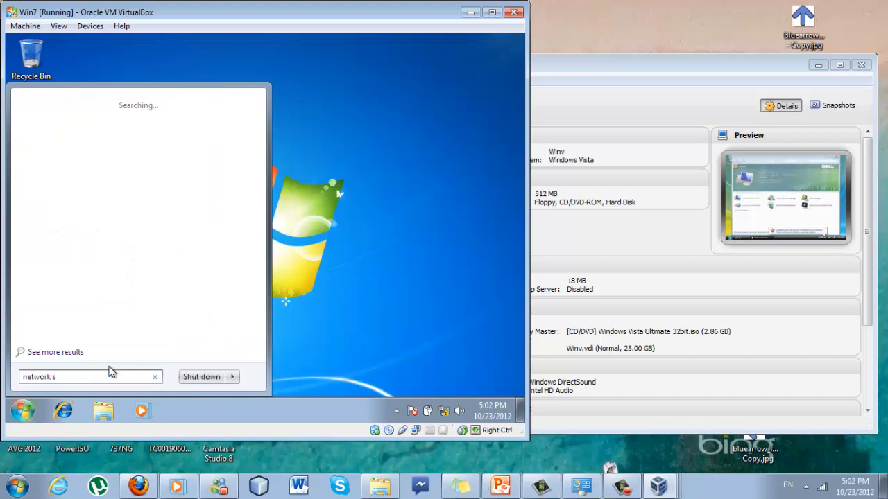
text(h)
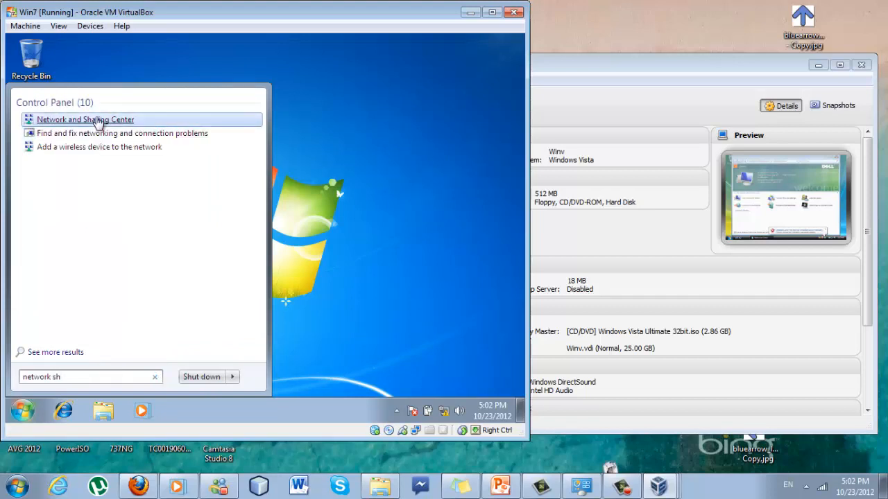
click(97, 122)
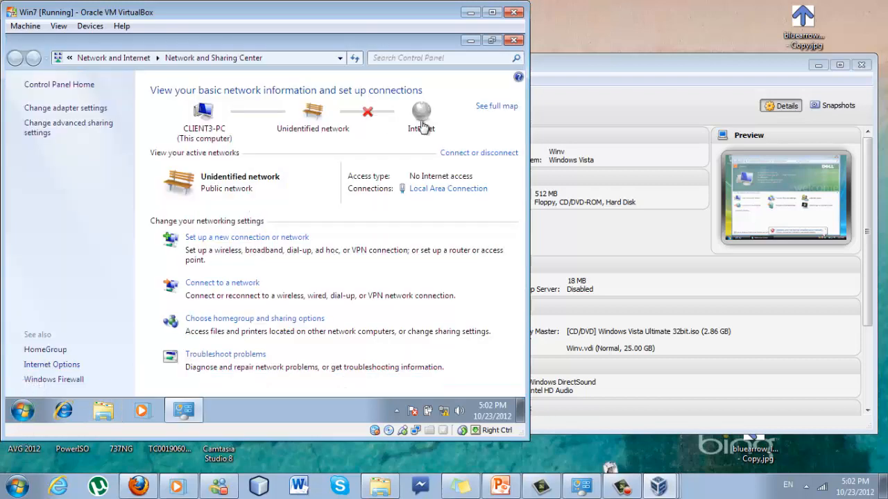
Open the Local Area Connection properties and select Internet Protocol Version 4, leaving it ticked
click(434, 189)
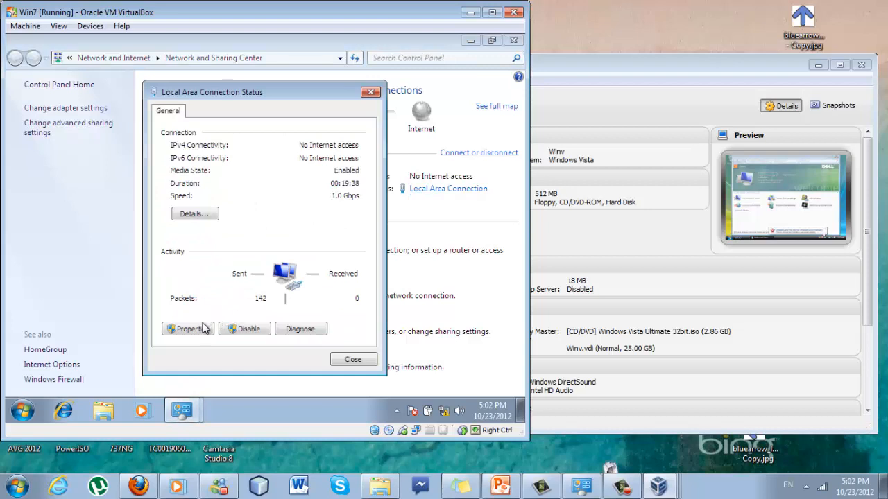
click(203, 328)
click(251, 247)
key(space)
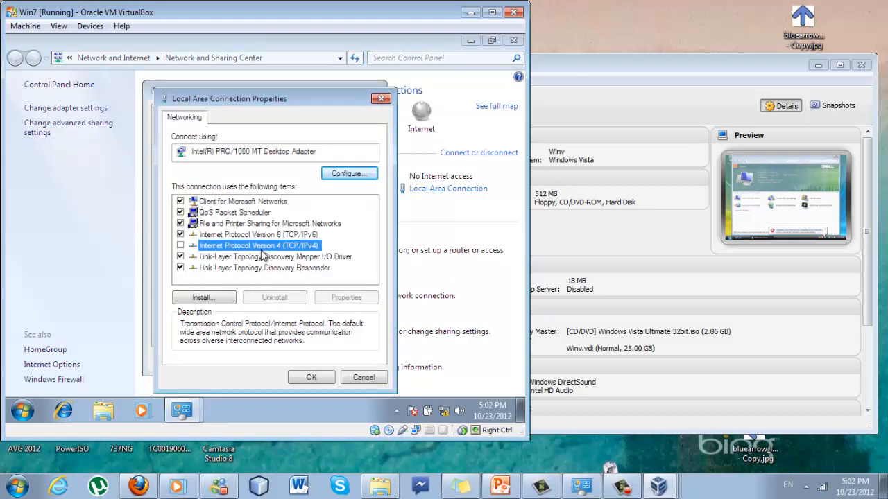
key(space)
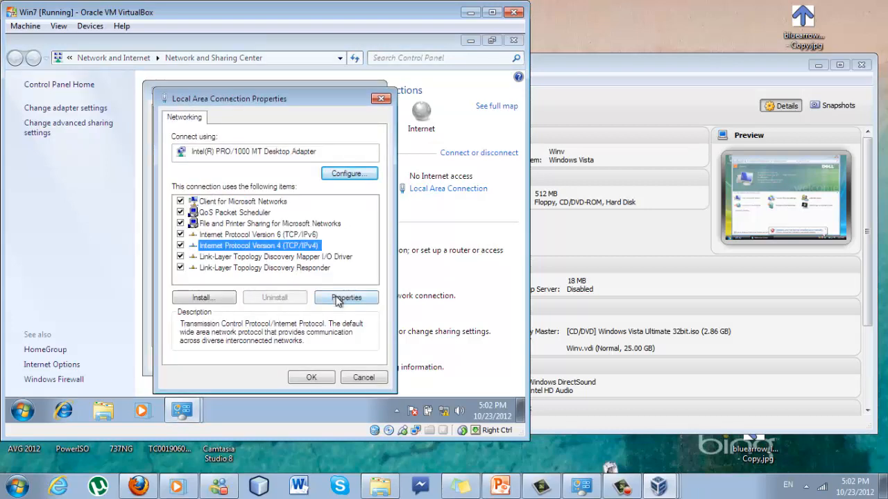
Set Win7's IPv4 to static 192.168.1.2, mask 255.255.255.0, gateway 192.168.1.1, and apply
click(336, 297)
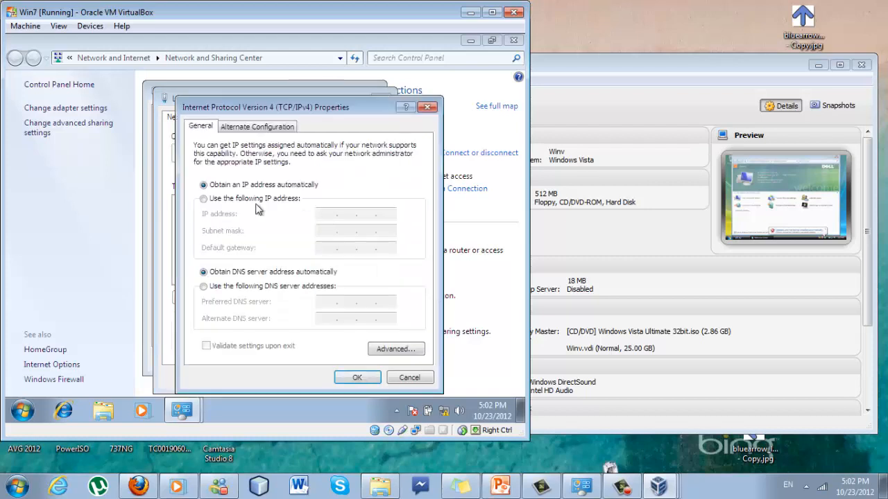
click(254, 200)
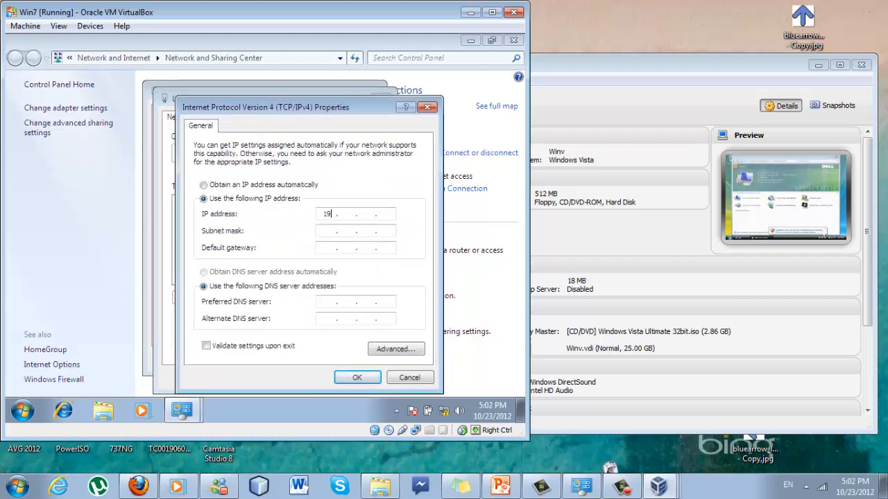
key(BackSpace)
key(Tab)
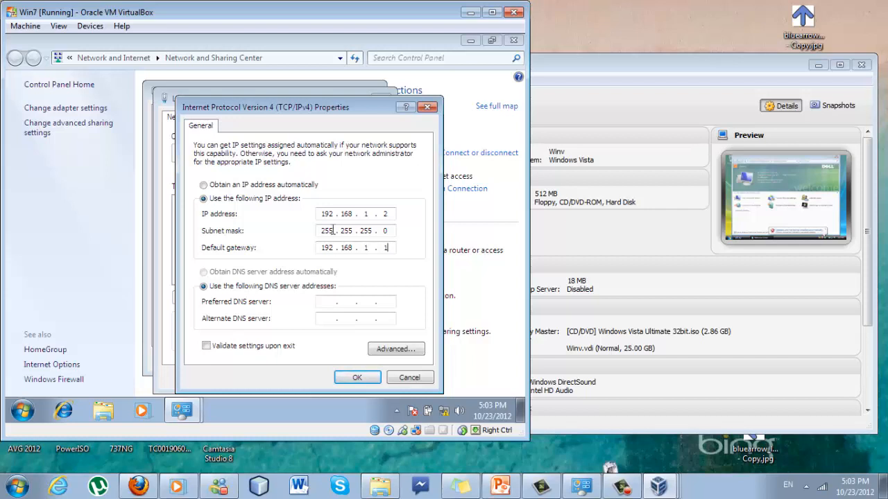
click(352, 378)
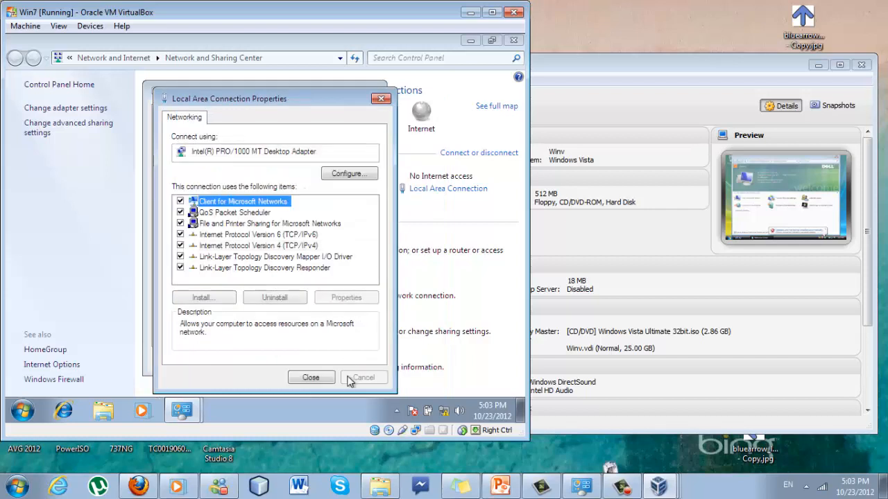
click(311, 379)
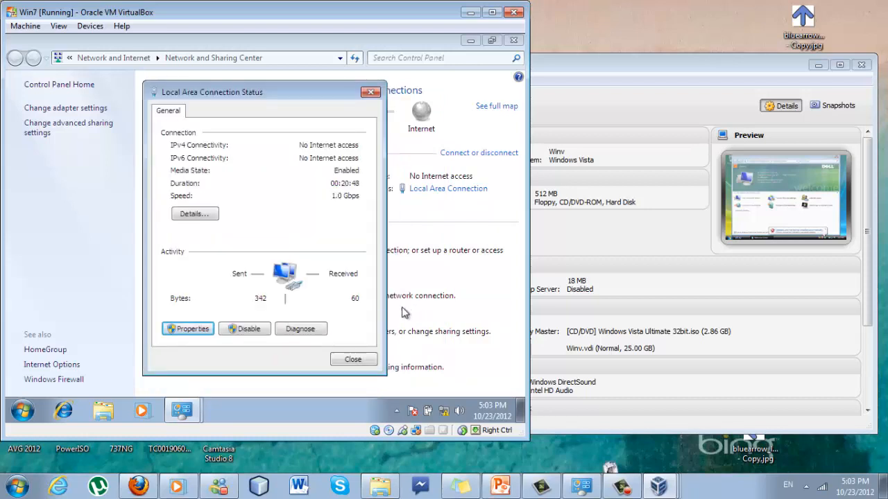
Close the status window and select 'Turn off password protected sharing' in Win7's advanced sharing settings
click(353, 359)
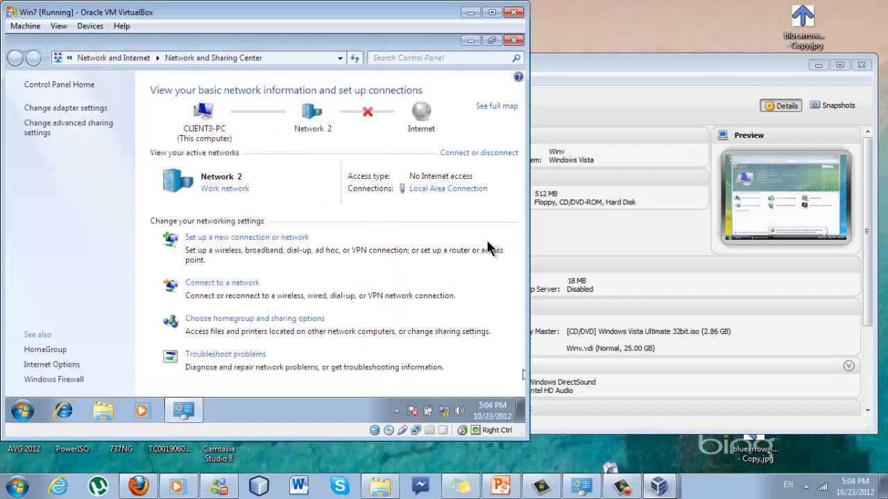
click(58, 130)
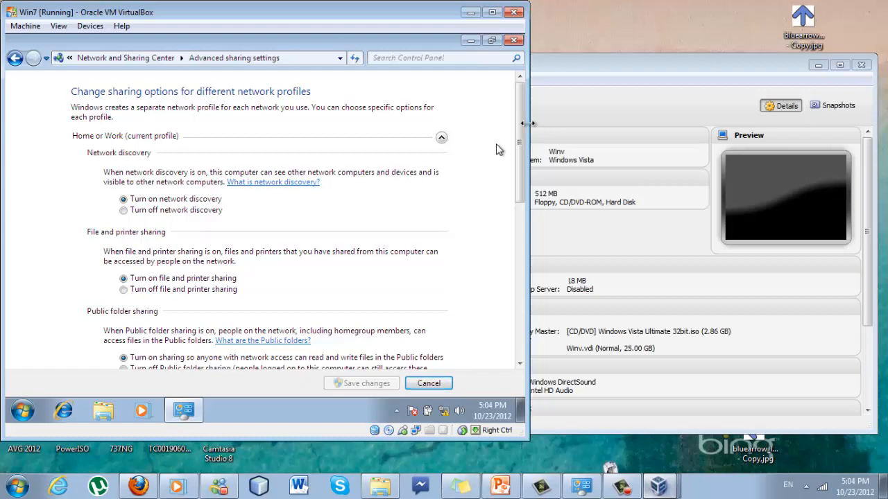
drag(521, 131, 510, 255)
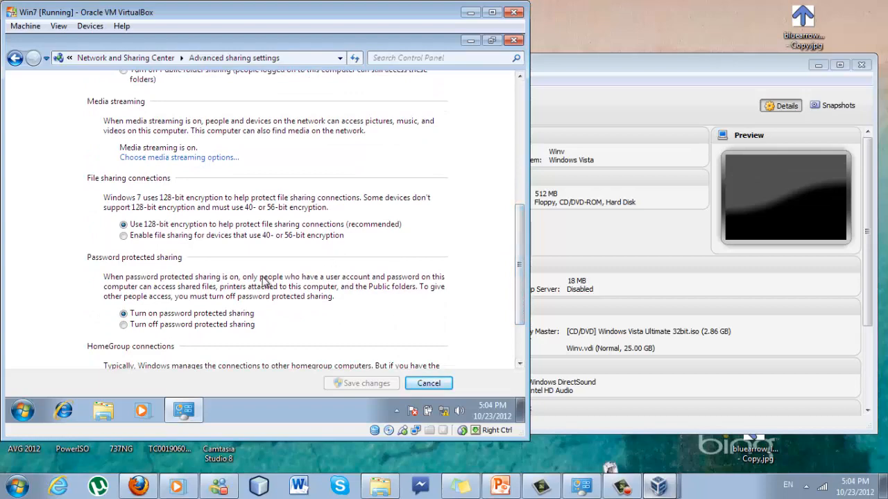
click(165, 324)
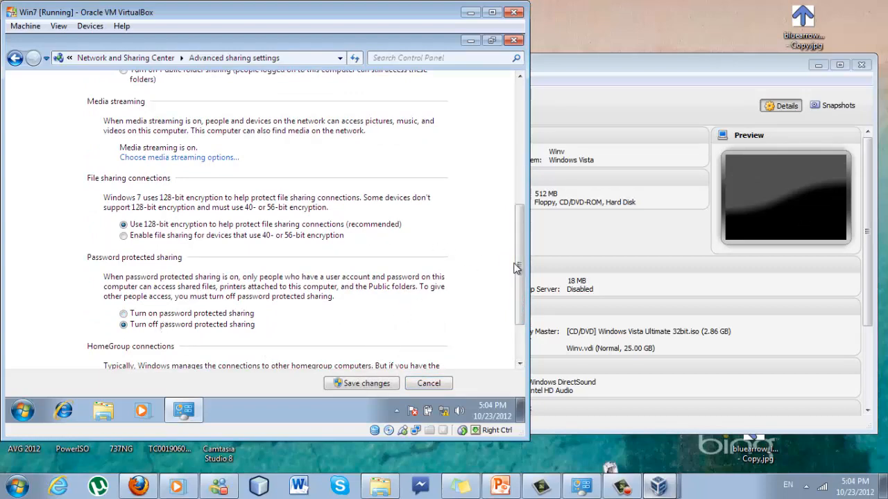
drag(519, 268, 510, 307)
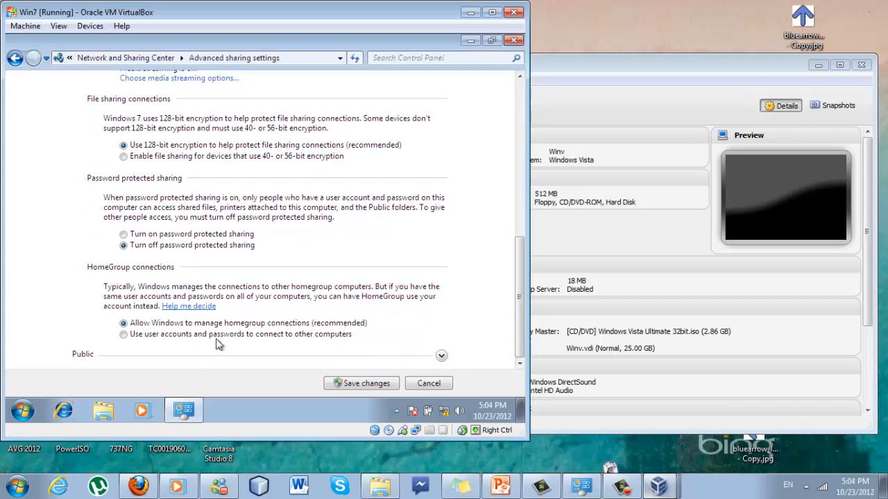
Save the Win7 advanced sharing changes, then bring up the Start menu
click(362, 383)
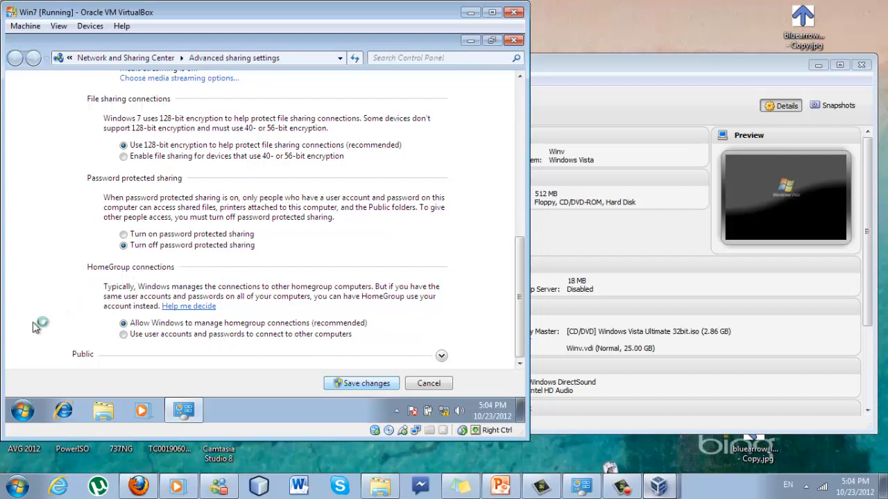
click(21, 410)
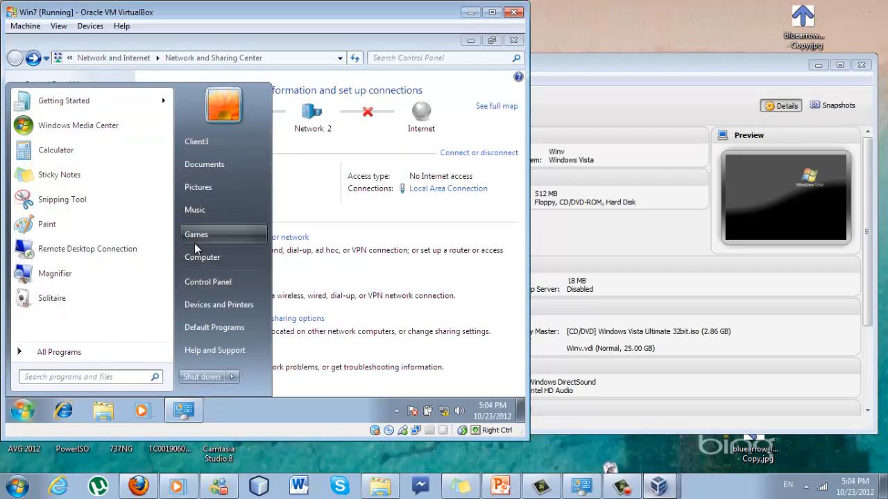
Check Win7's Network view lists SERVER and the other computers, then minimize all Win7 windows
click(197, 258)
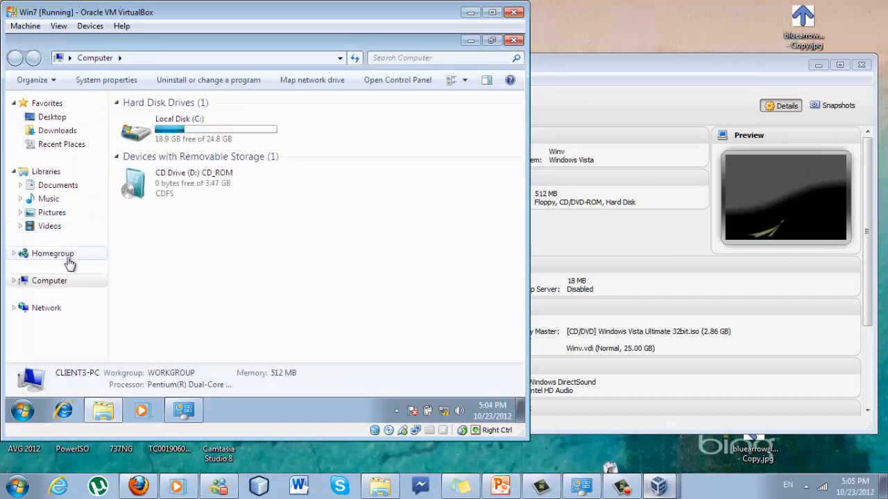
click(46, 310)
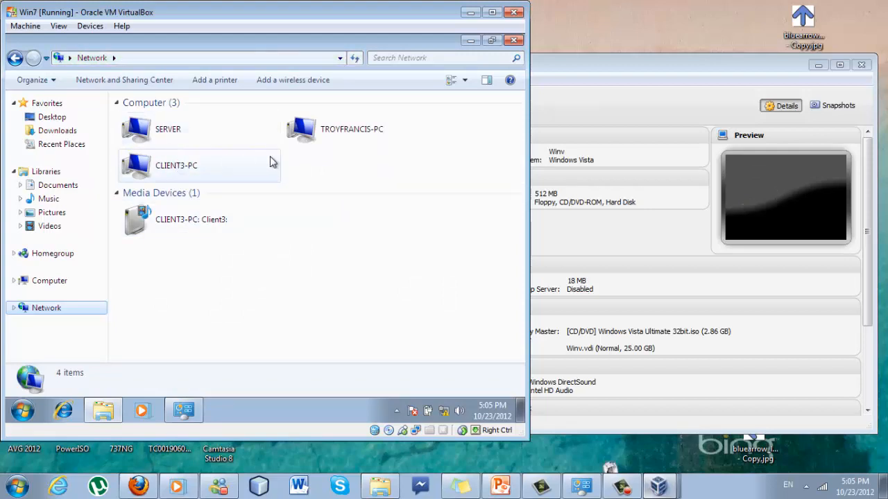
click(469, 43)
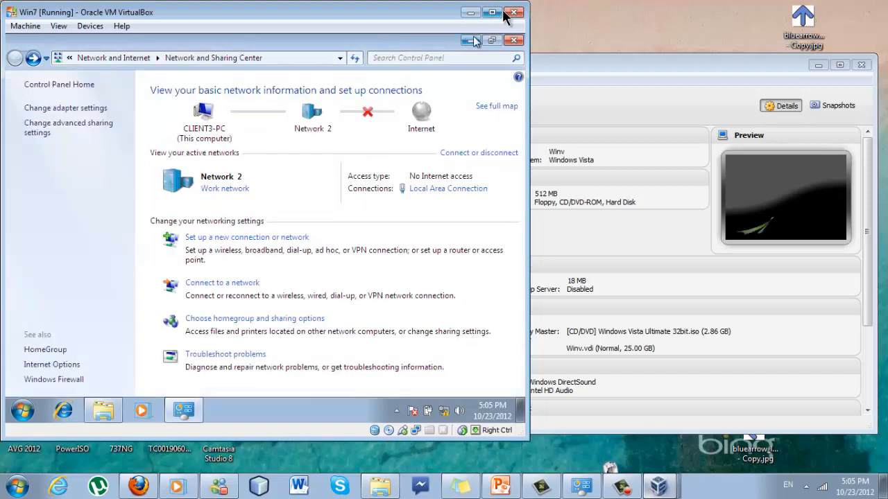
click(471, 41)
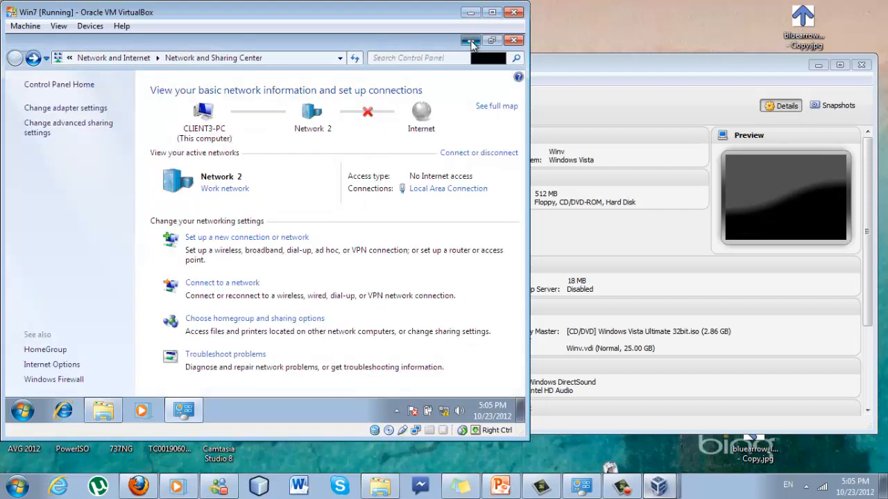
click(470, 12)
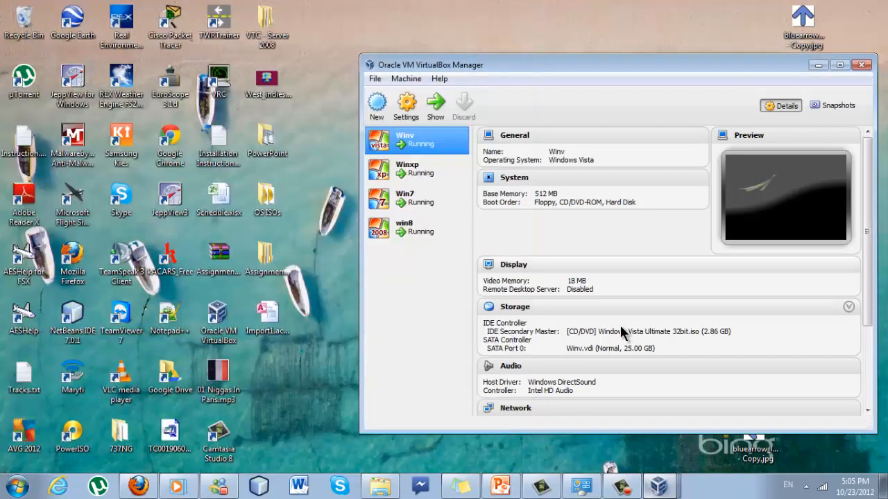
Switch to the 'Winxp [Running]' VM window and open its Start menu
click(657, 485)
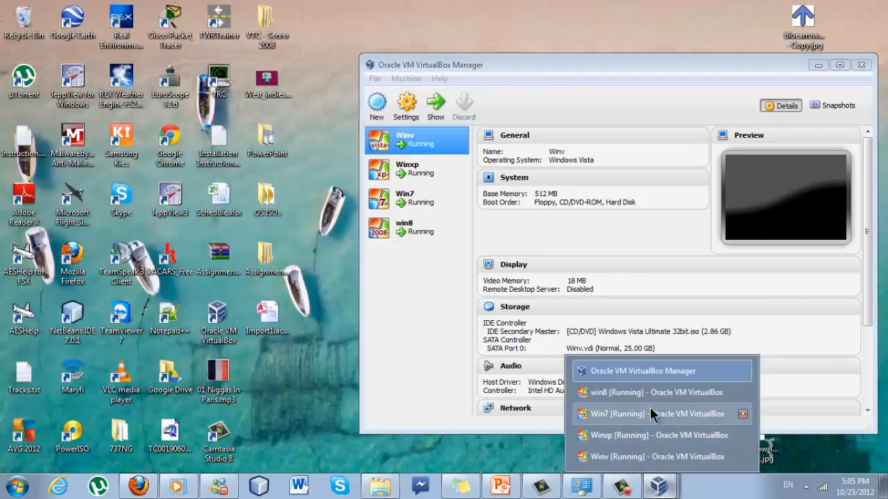
click(625, 443)
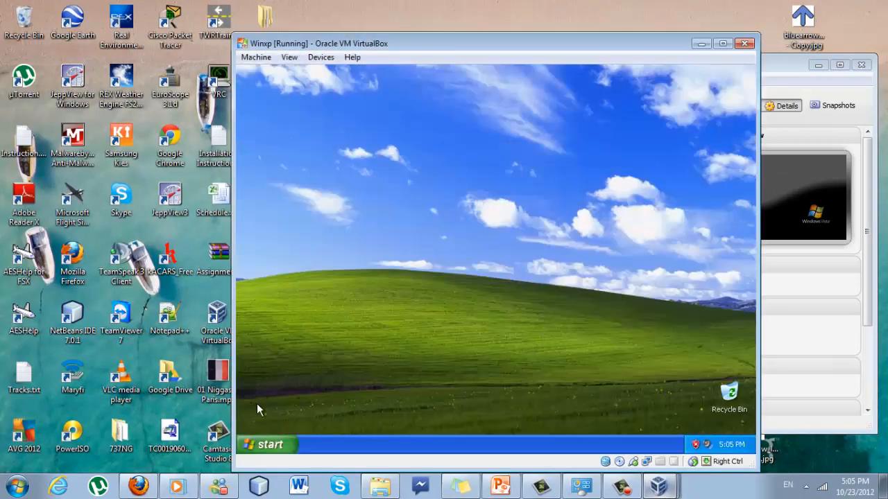
click(258, 448)
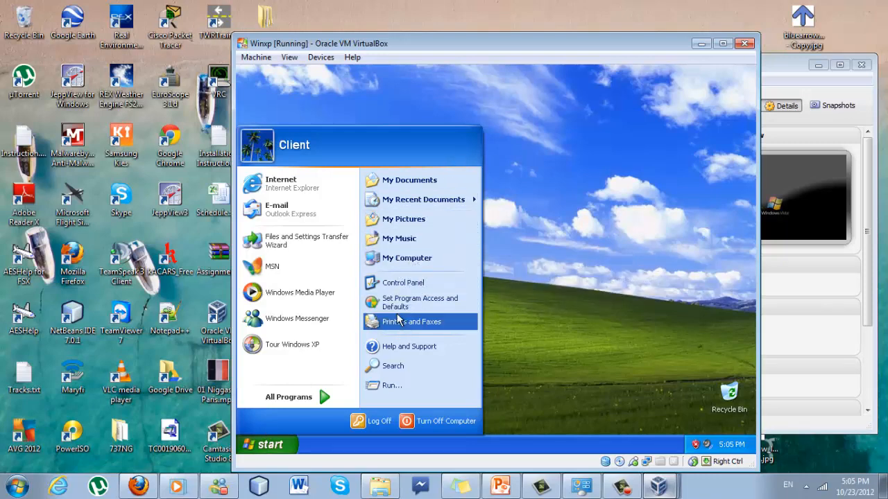
Confirm the XP computer is named client2 in WORKGROUP, then open Control Panel's category view
click(398, 284)
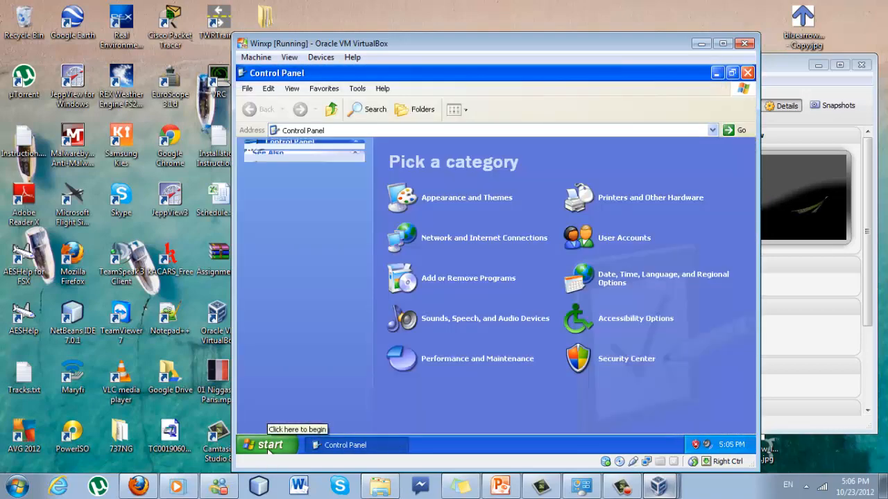
click(270, 445)
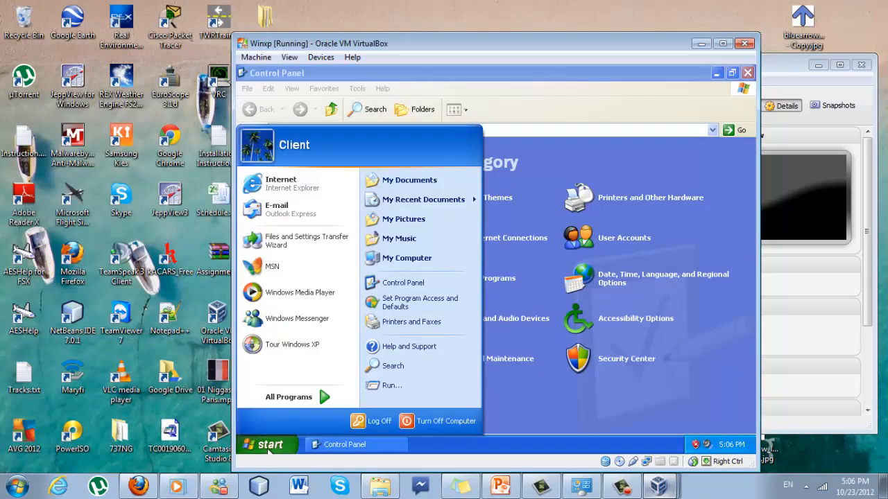
right_click(402, 258)
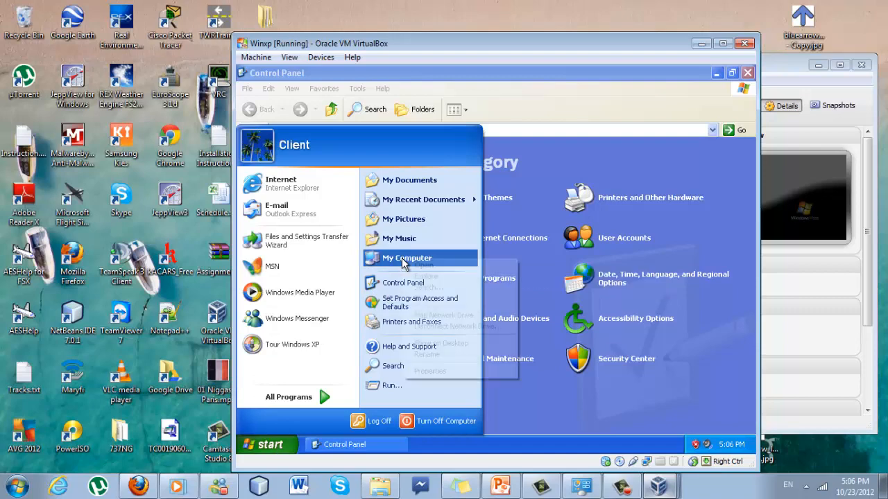
click(430, 371)
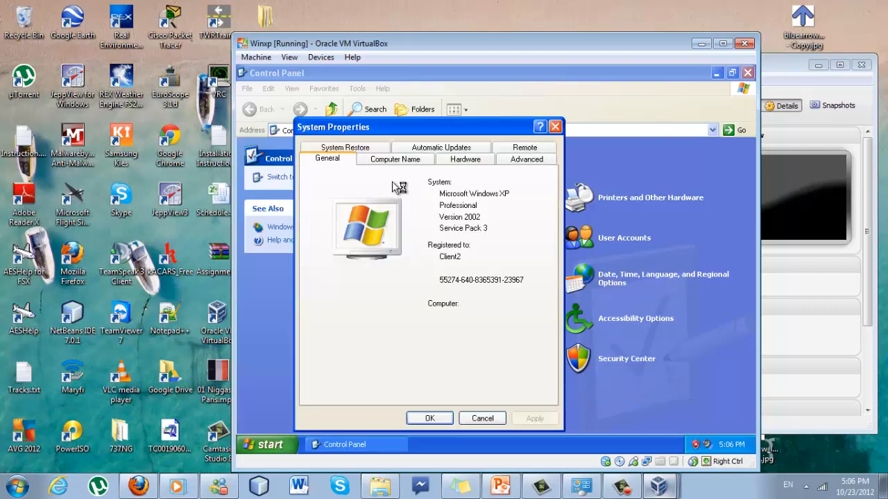
click(394, 159)
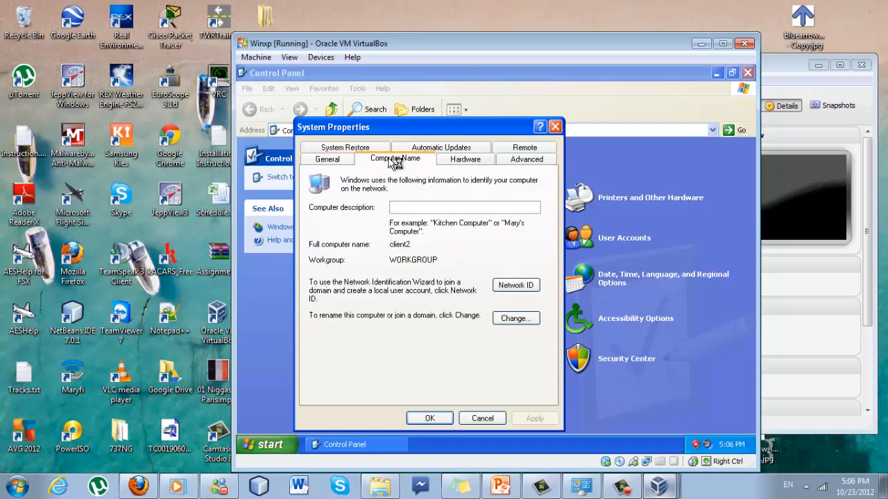
click(527, 325)
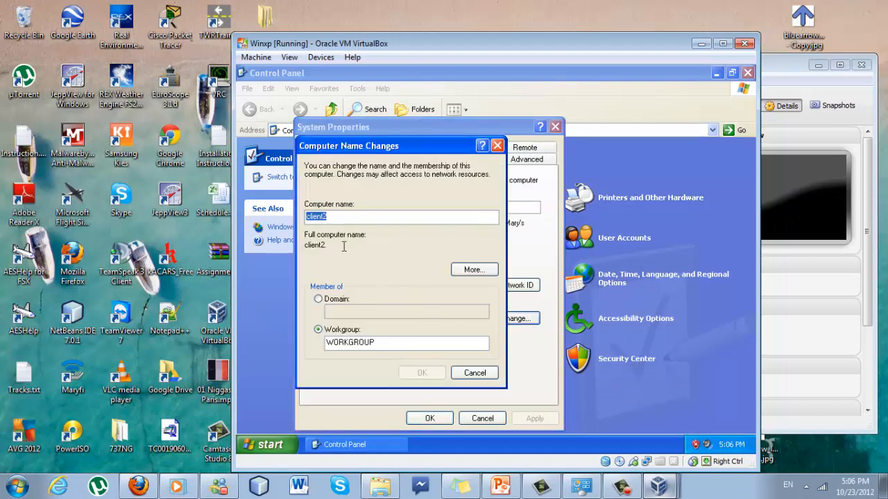
click(470, 373)
click(465, 420)
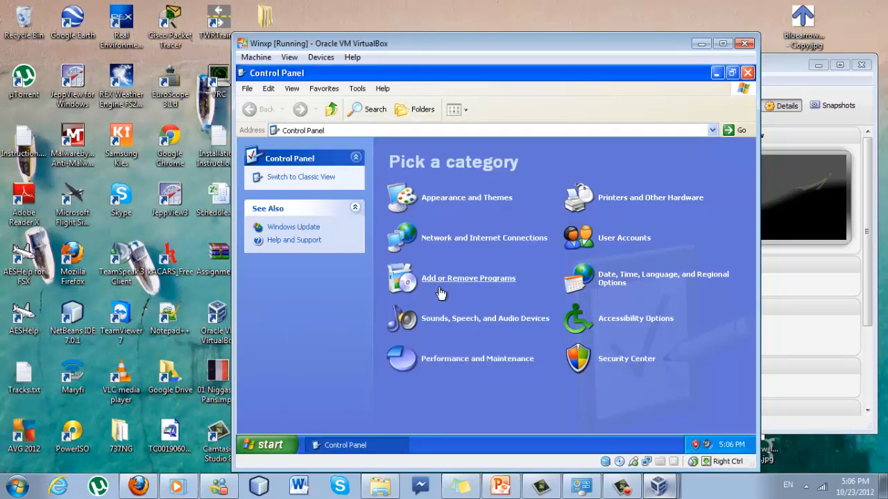
click(262, 451)
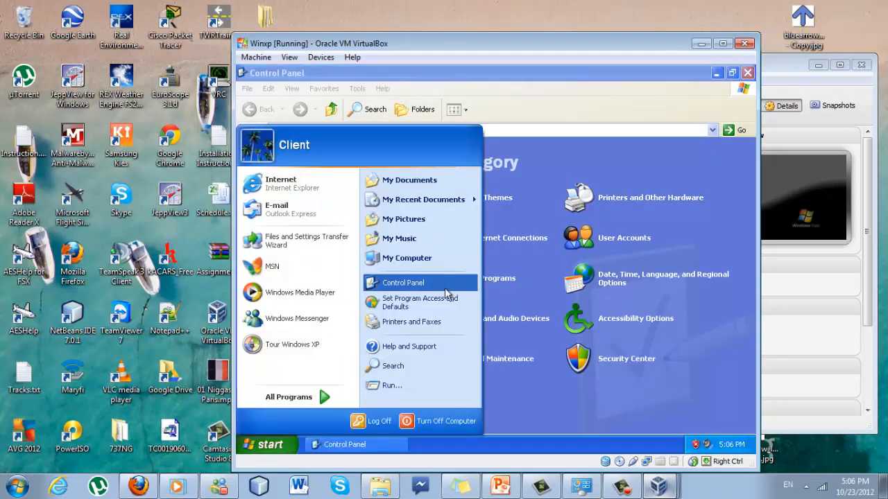
click(525, 403)
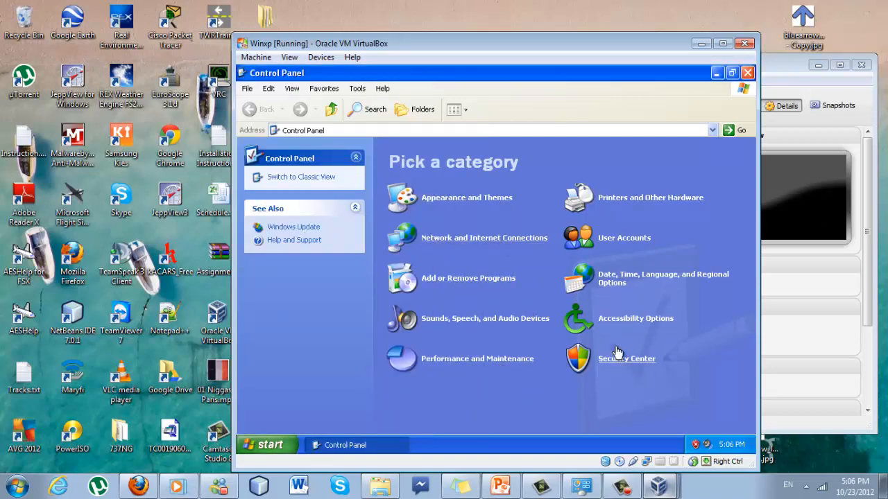
Tick File and Printer Sharing in the XP Windows Firewall exceptions, keeping the firewall on
click(639, 360)
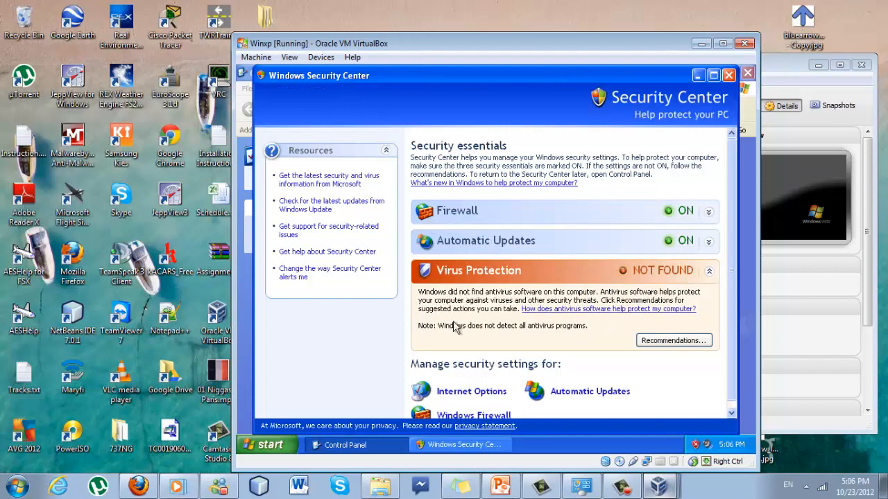
scroll(451, 419, down, 1)
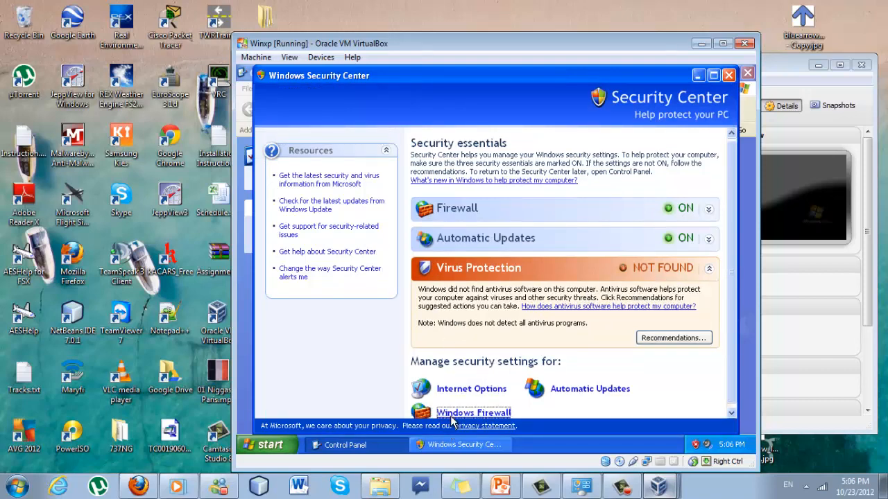
click(451, 419)
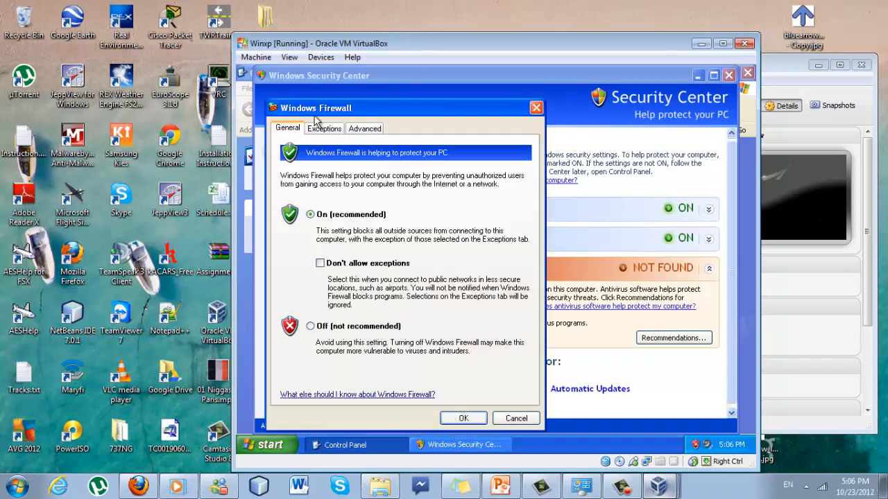
click(362, 129)
click(332, 129)
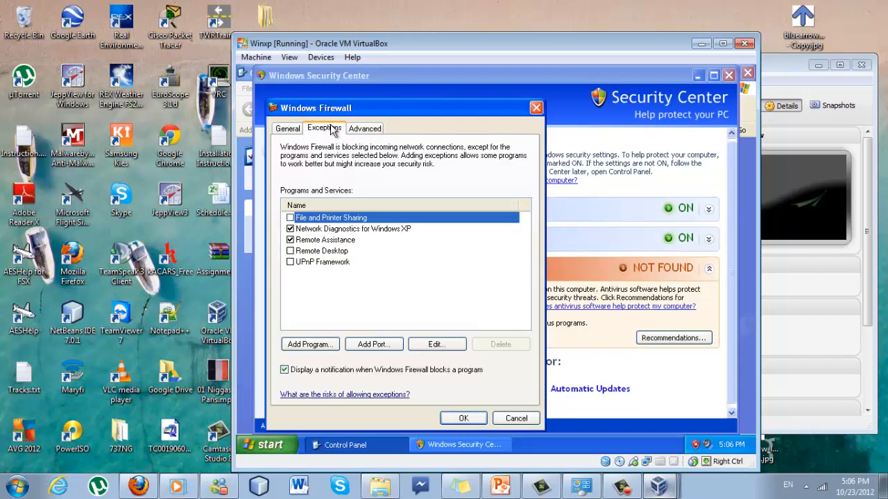
click(289, 218)
mouse_move(457, 461)
click(460, 418)
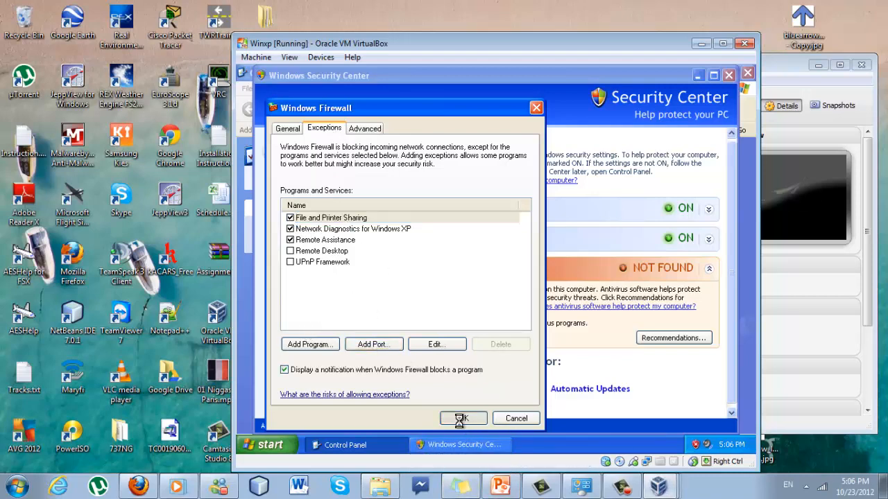
Open the Internet Protocol (TCP/IP) properties of the XP Local Area Connection
click(396, 173)
right_click(430, 177)
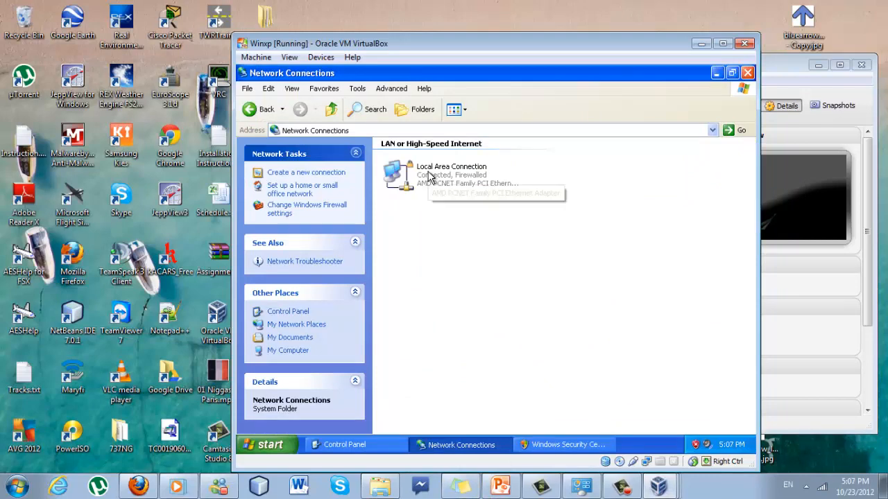
click(452, 273)
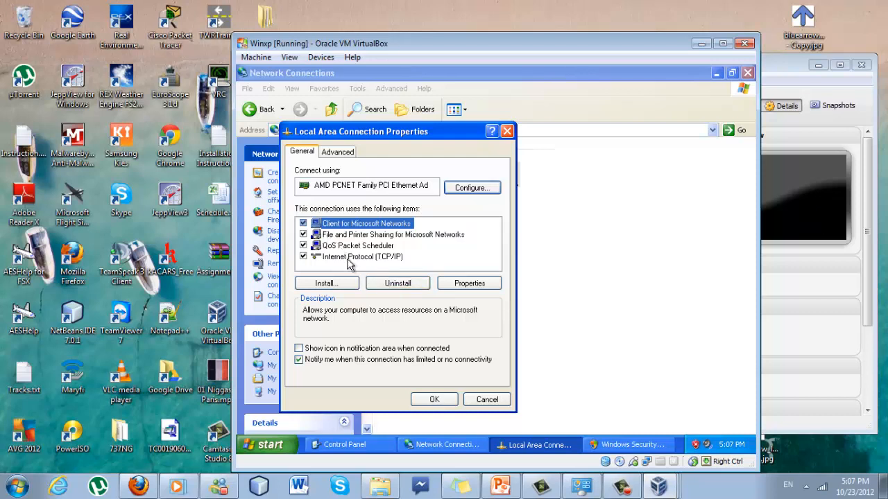
click(354, 258)
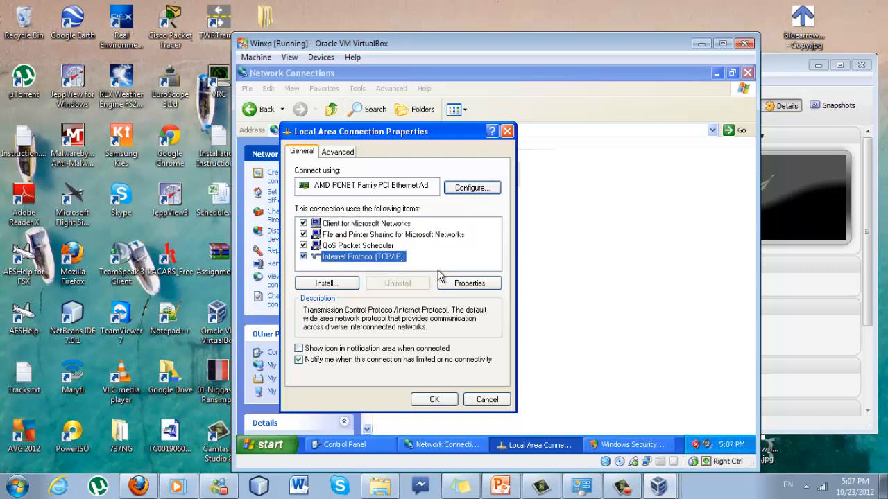
click(461, 283)
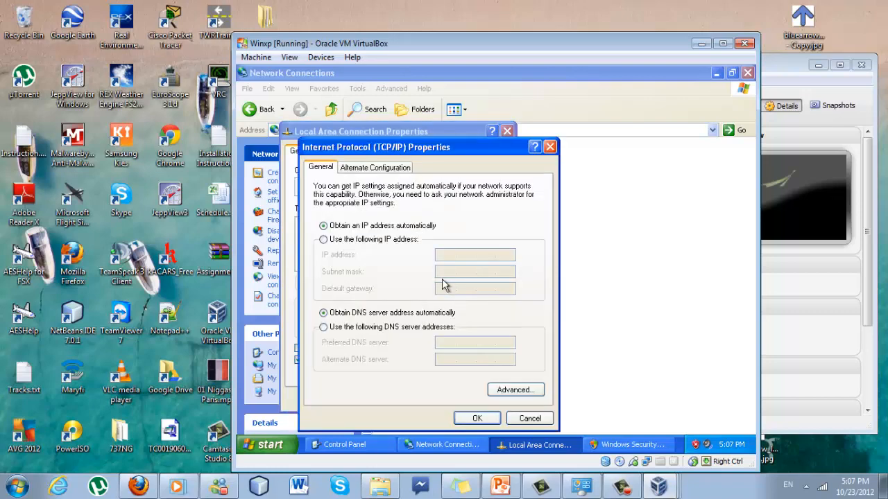
Enter static IP 192.168.1.3, mask 255.255.255.0 and gateway 192.168.1.1
click(388, 239)
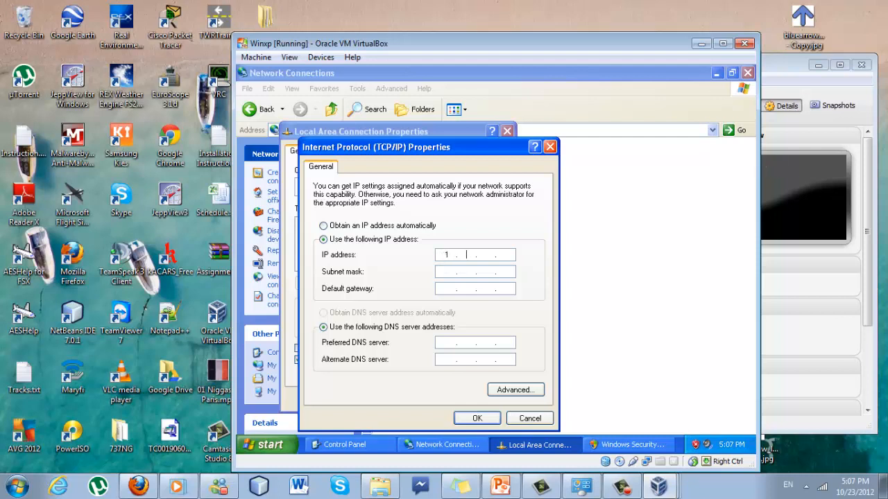
key(BackSpace)
text(92 . 161)
key(Tab)
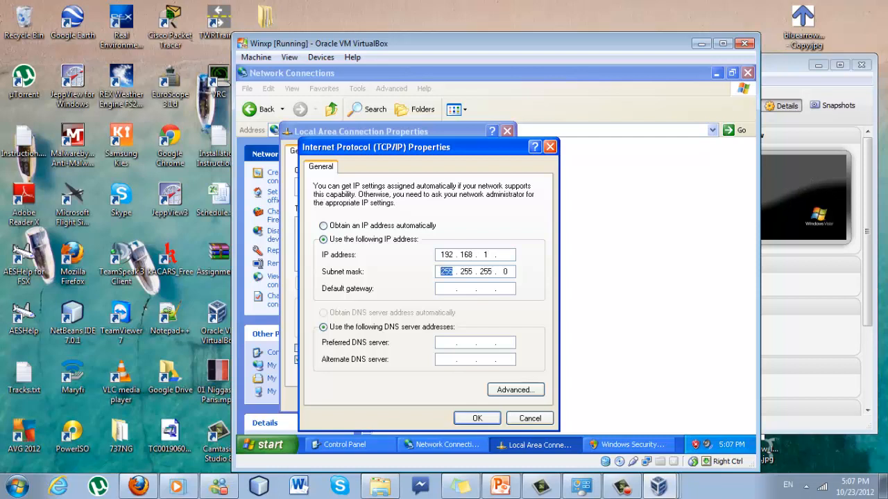
click(504, 254)
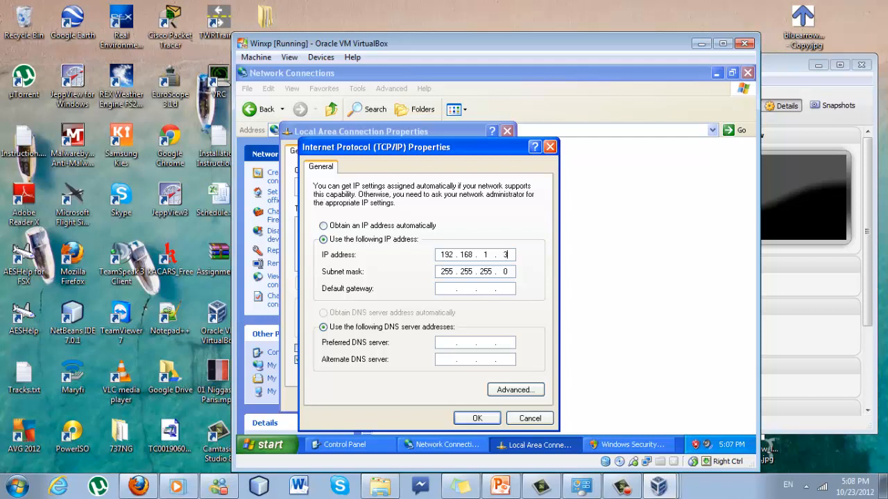
click(448, 287)
text(195)
key(BackSpace)
Apply the XP guest's static IP, check Client2 and Client3-pc in its workgroup, then minimise it
click(477, 418)
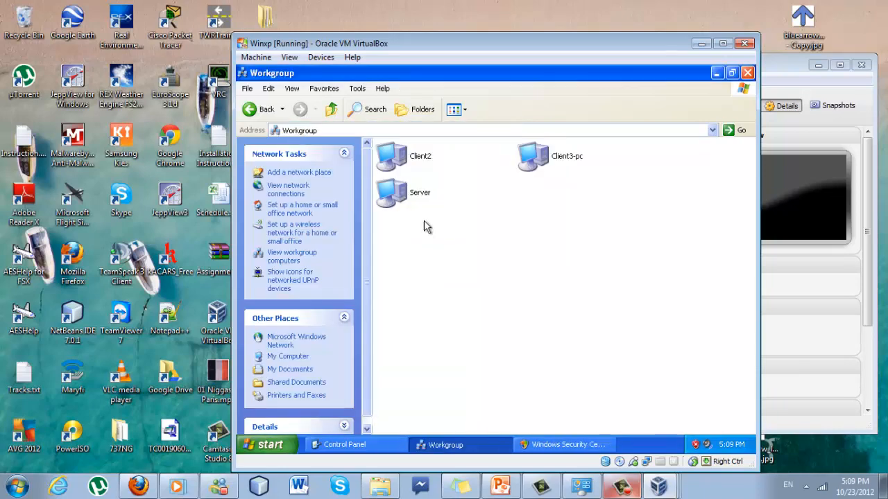
click(418, 165)
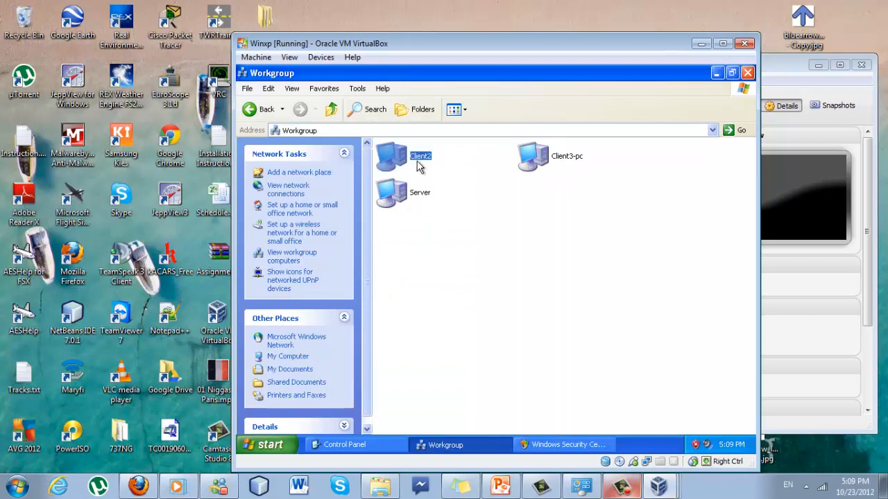
click(568, 171)
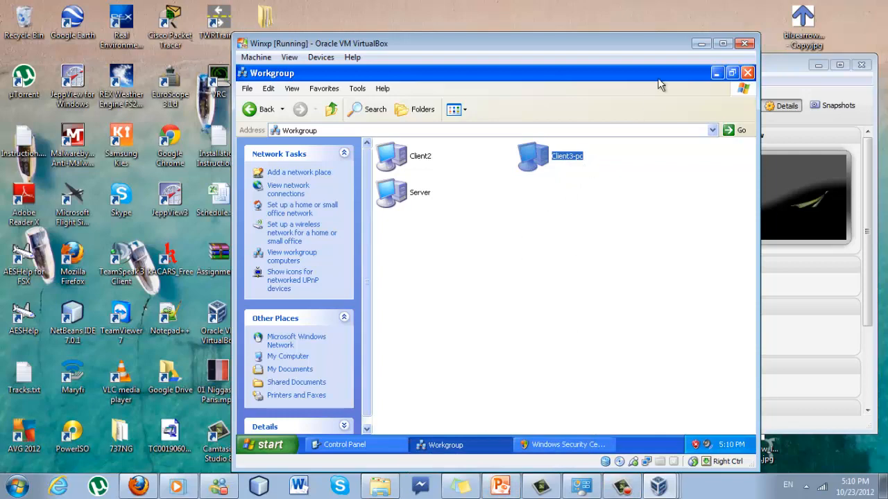
click(701, 44)
click(658, 486)
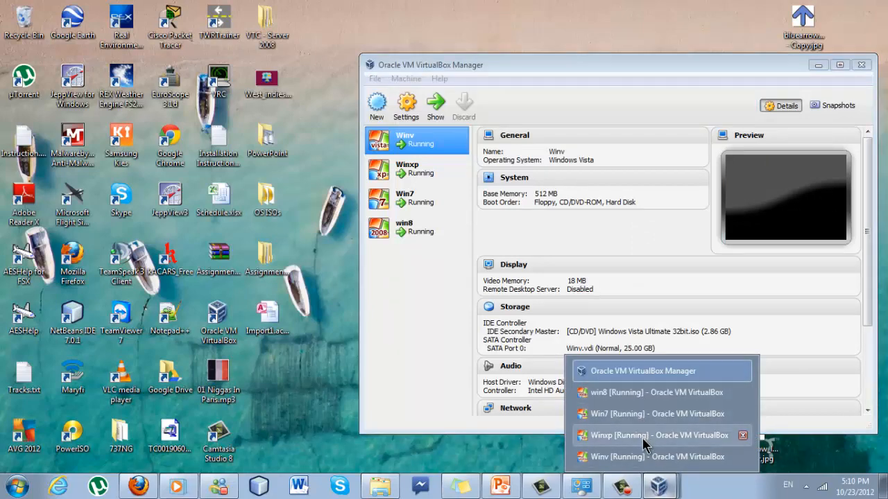
Switch to the Winv Vista guest, clear the Welcome Center and antispyware notice, and open Network
click(642, 458)
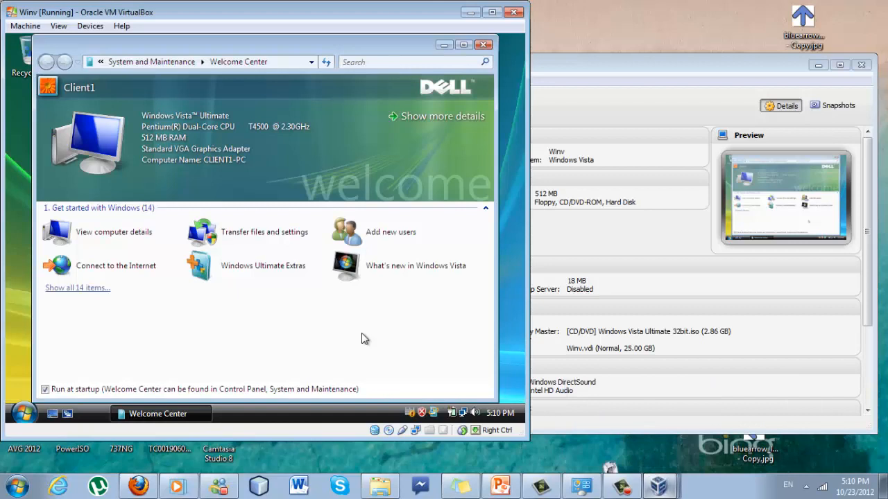
click(484, 45)
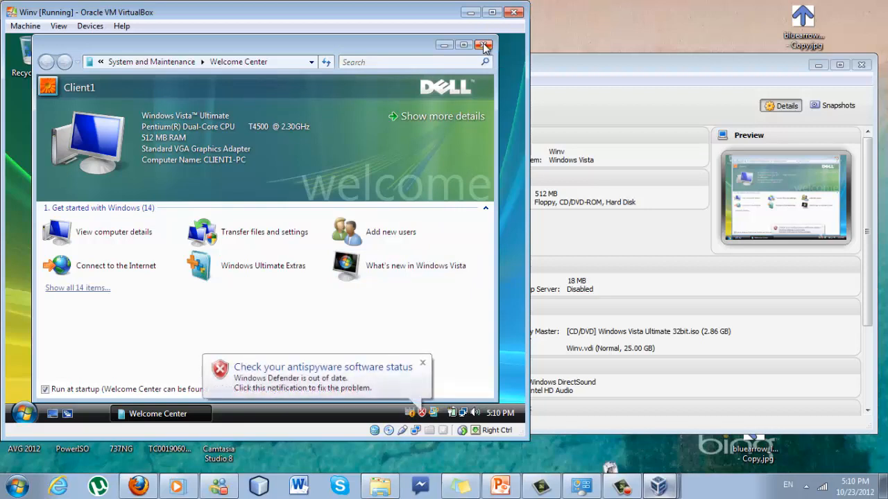
click(424, 365)
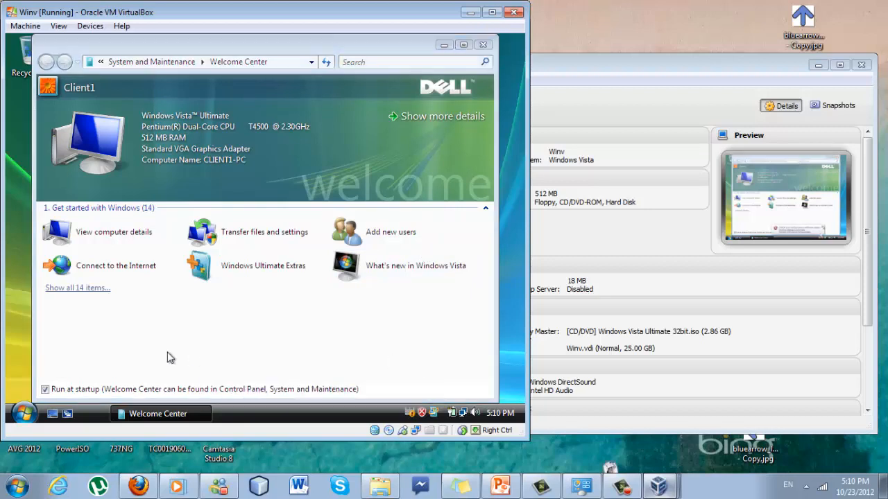
click(24, 414)
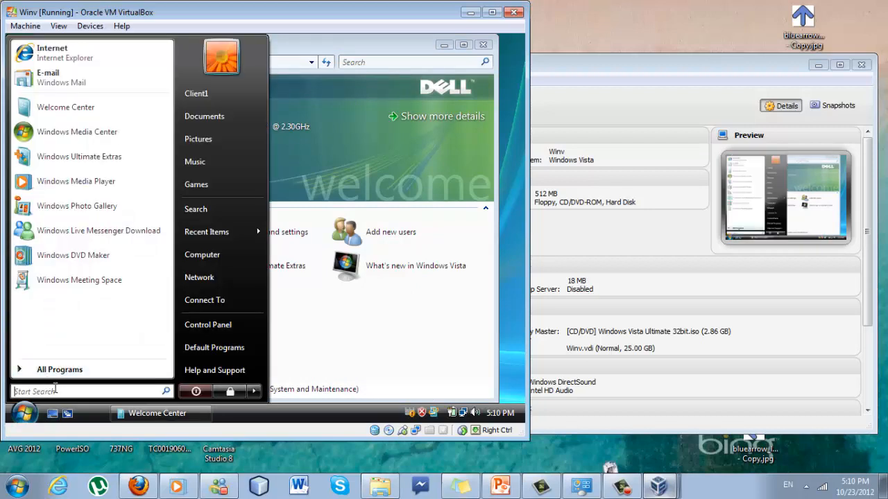
click(228, 277)
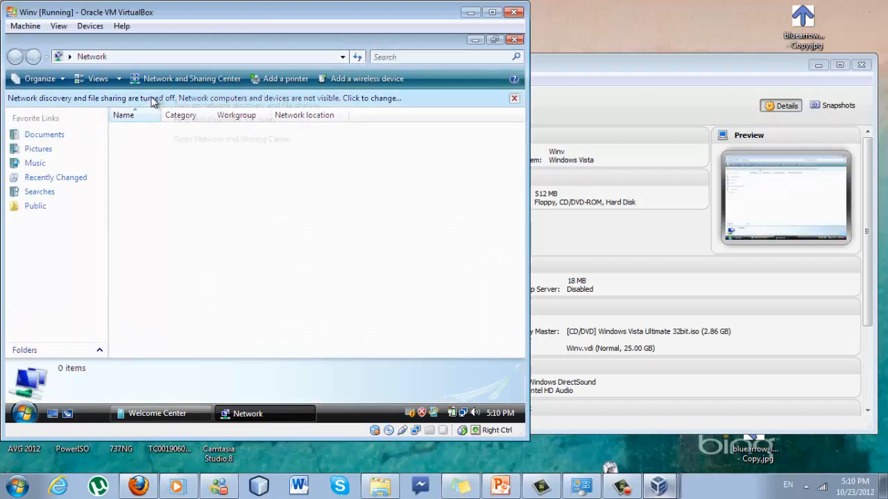
Turn on network discovery and file sharing for public networks on Vista, then open SERVER
click(152, 100)
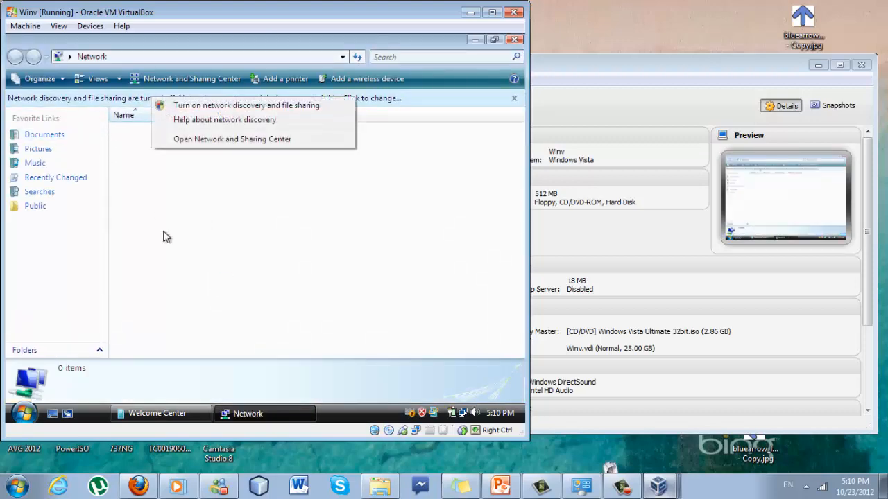
click(199, 108)
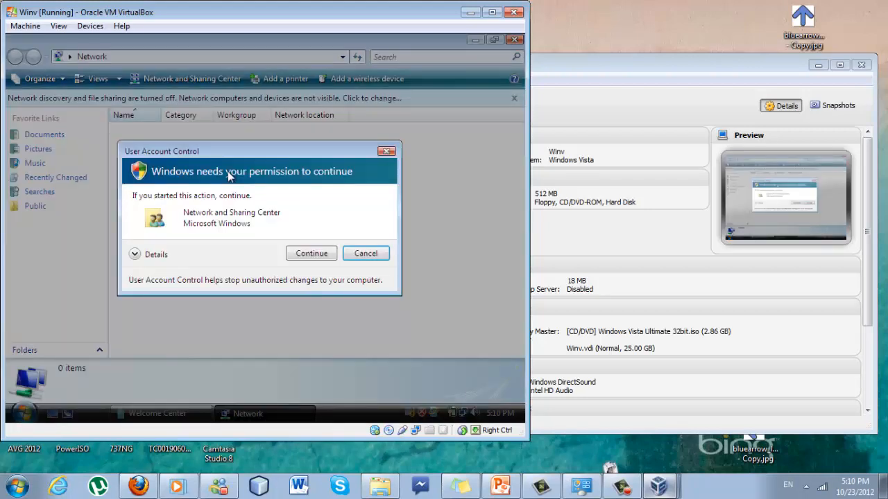
click(312, 256)
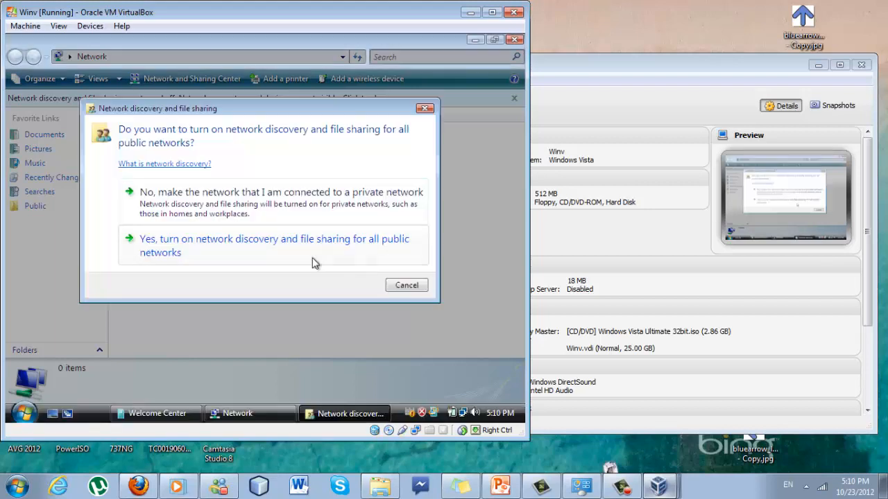
click(313, 262)
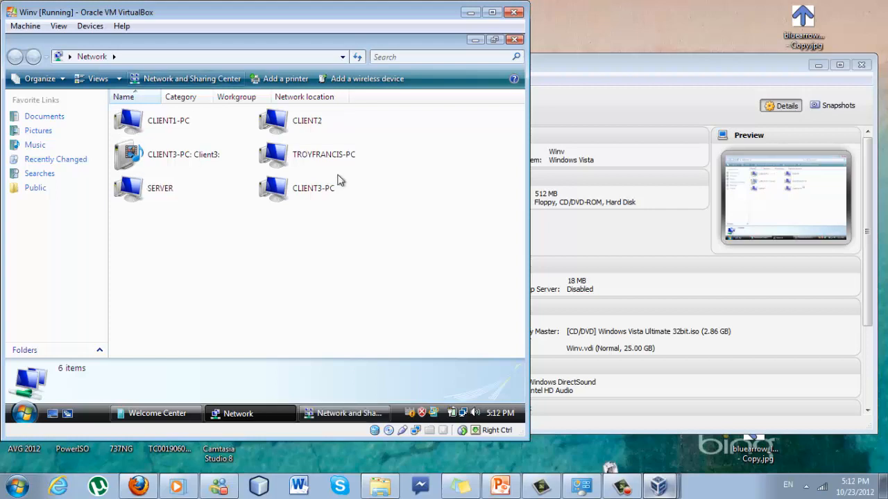
double_click(159, 188)
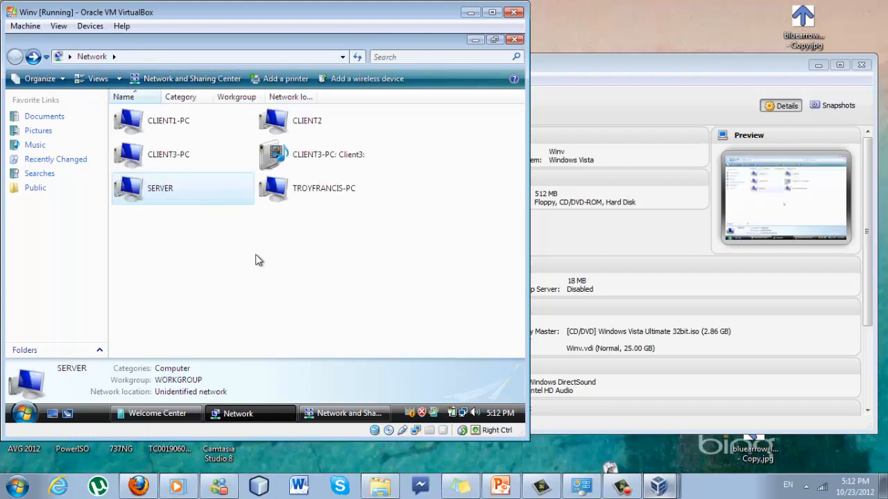
click(658, 486)
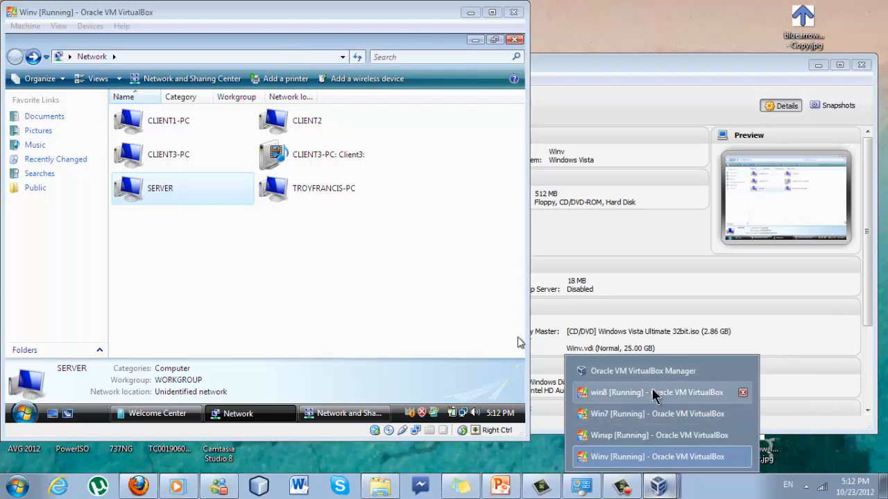
click(649, 395)
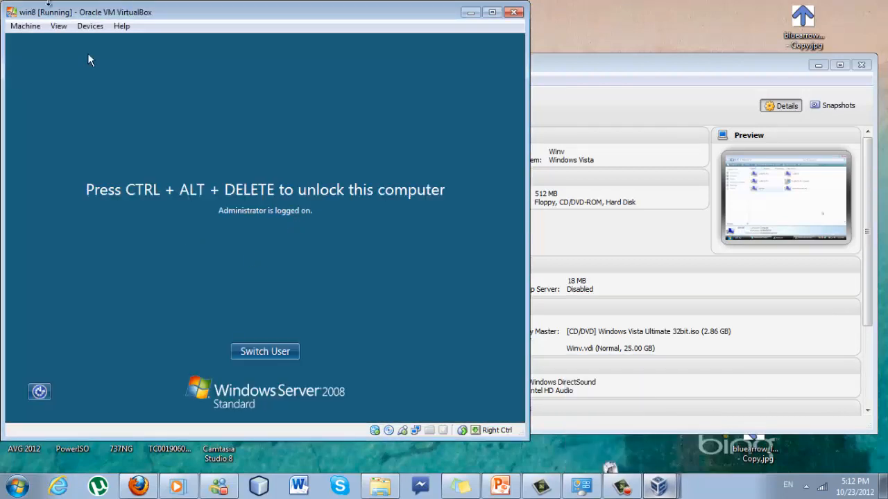
click(30, 27)
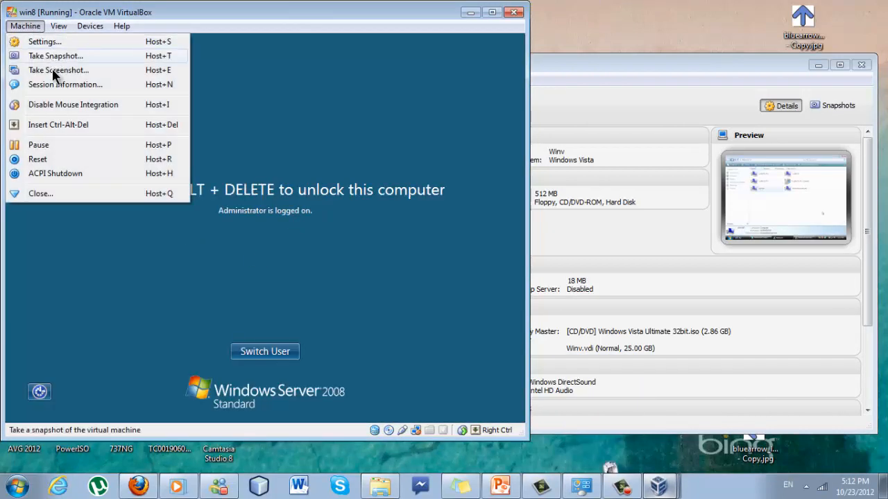
click(51, 127)
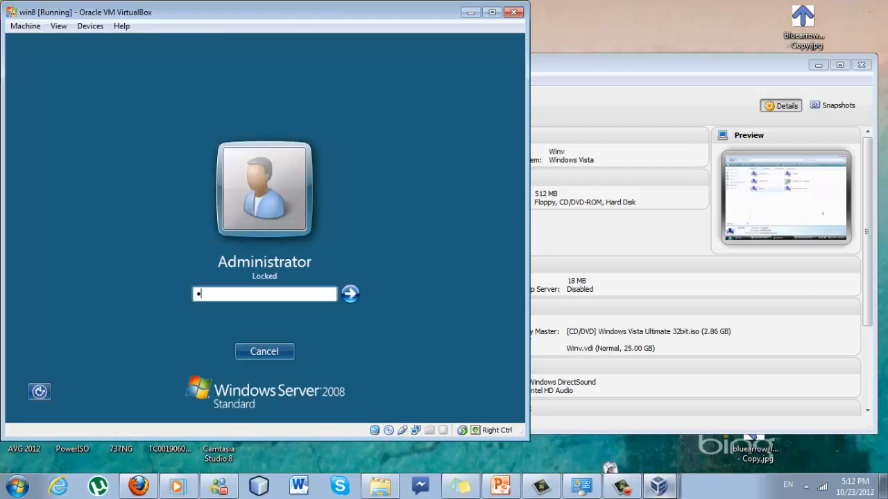
text(p)
key(Return)
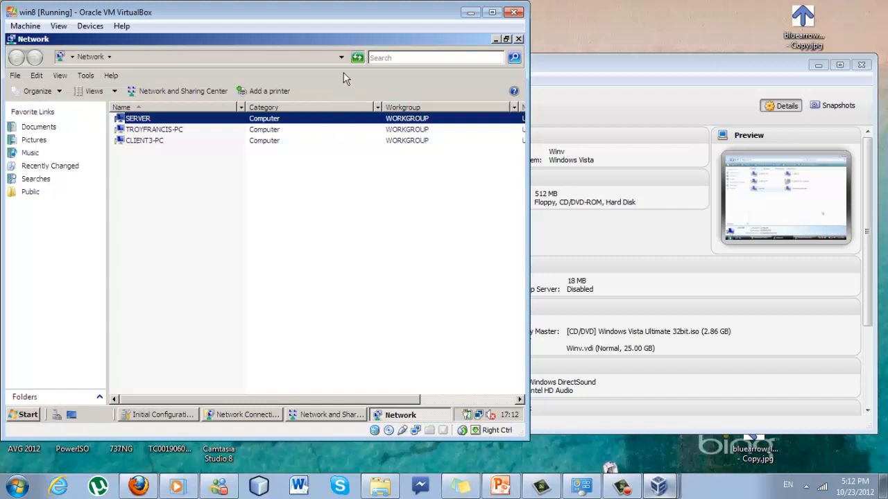
Refresh the server guest's Network list until CLIENT1-PC and CLIENT2 appear, then minimise it
click(358, 58)
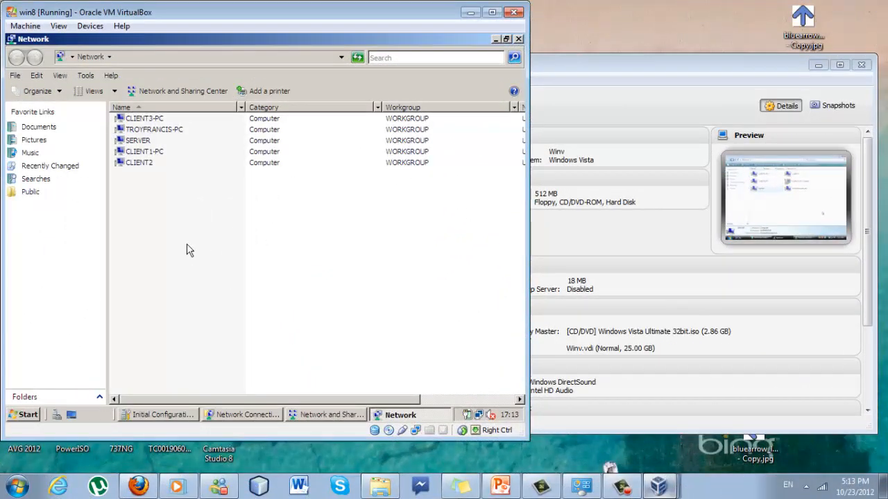
right_click(183, 244)
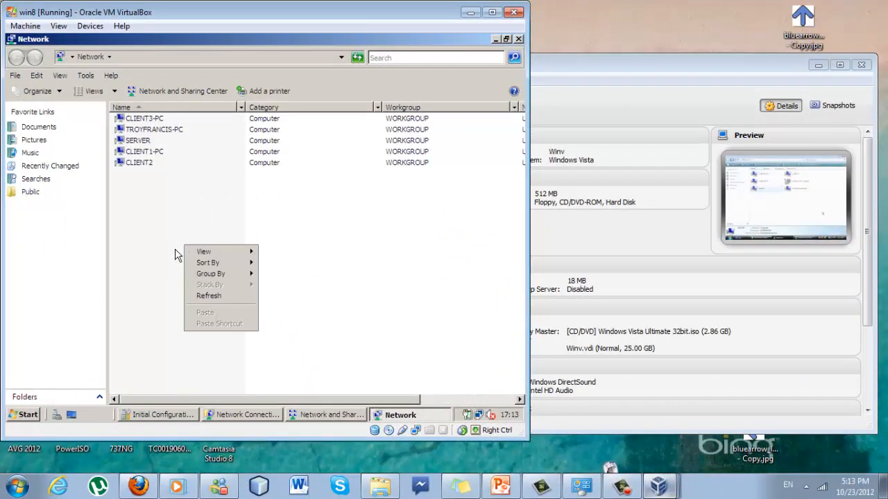
mouse_move(217, 254)
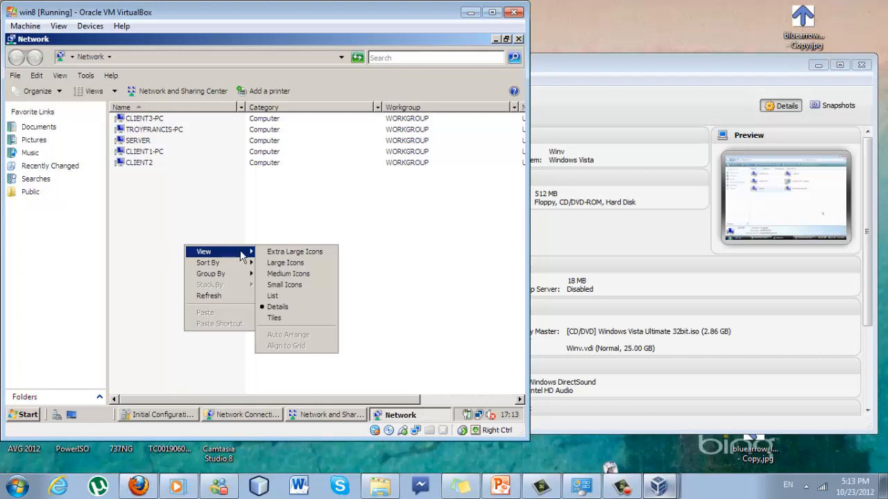
click(139, 283)
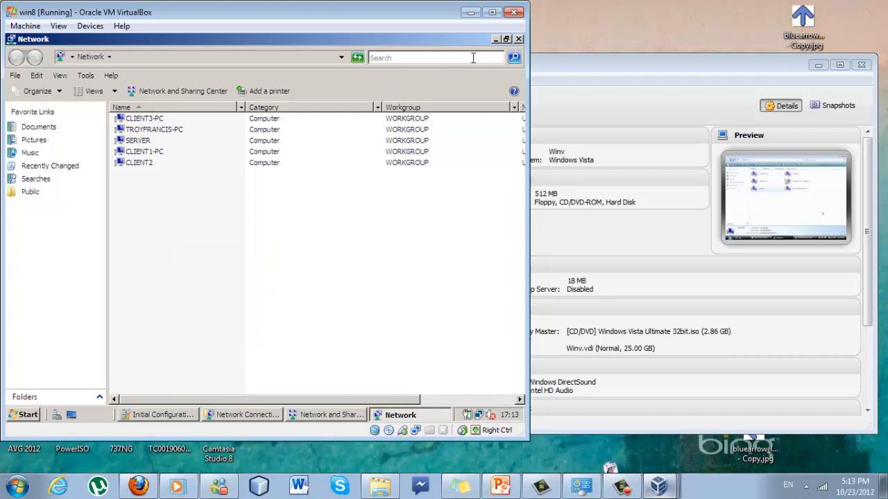
click(495, 40)
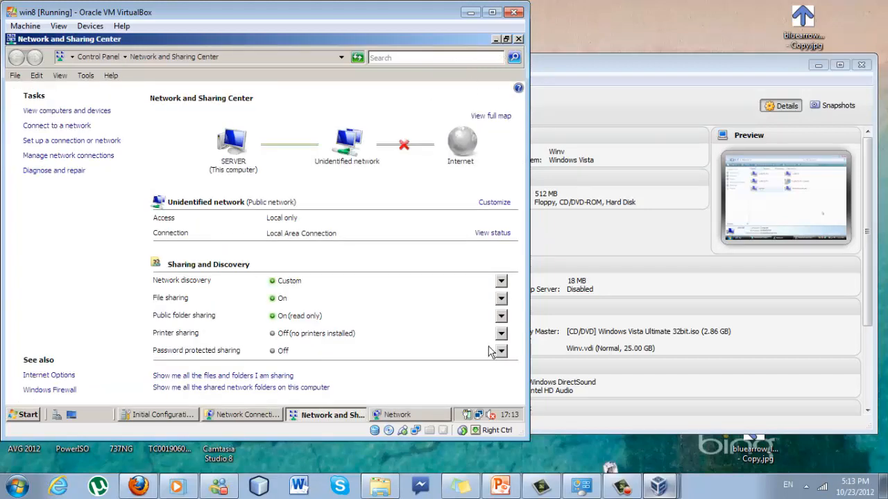
Create a 'New Text Document' on the win8 server desktop and open it in Notepad
click(71, 414)
right_click(163, 236)
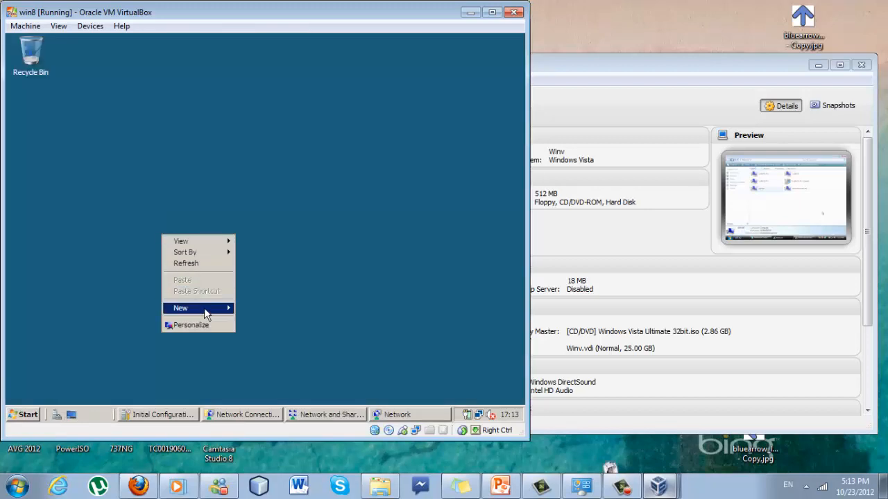
mouse_move(206, 314)
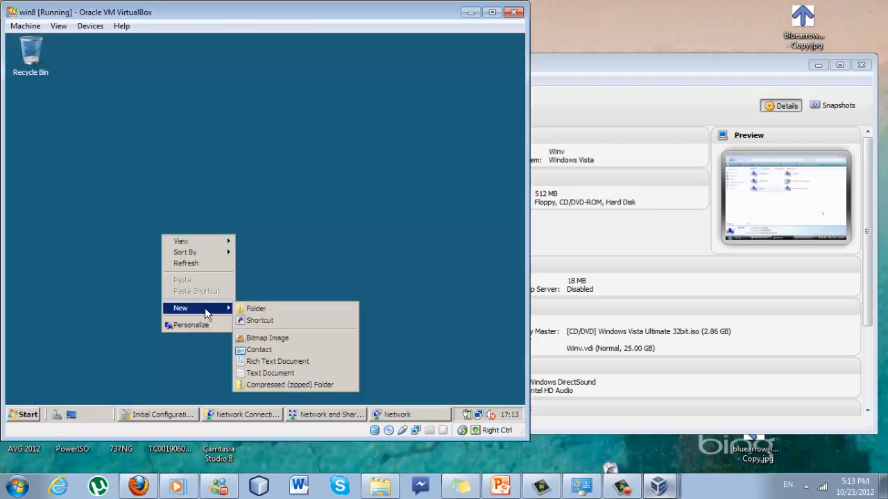
click(267, 373)
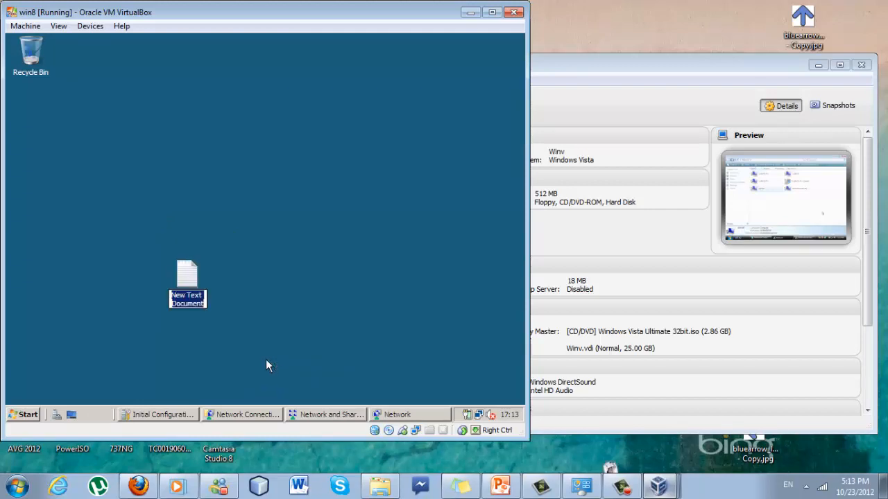
click(188, 296)
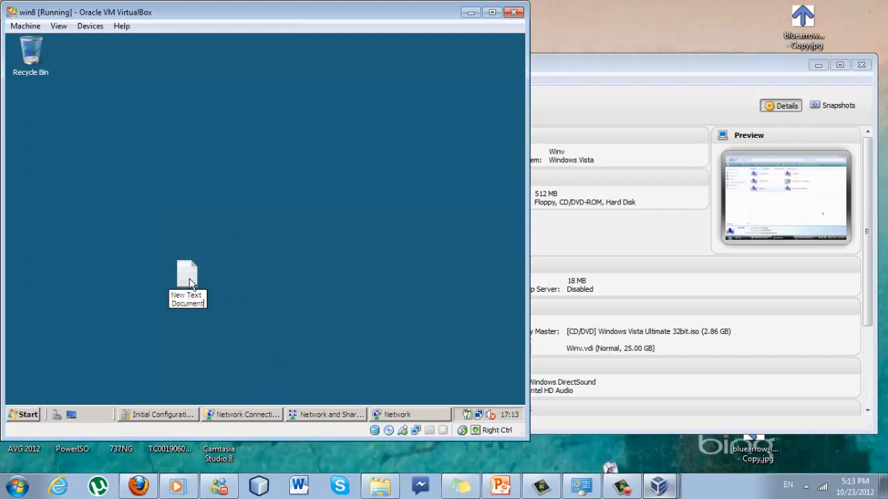
double_click(189, 277)
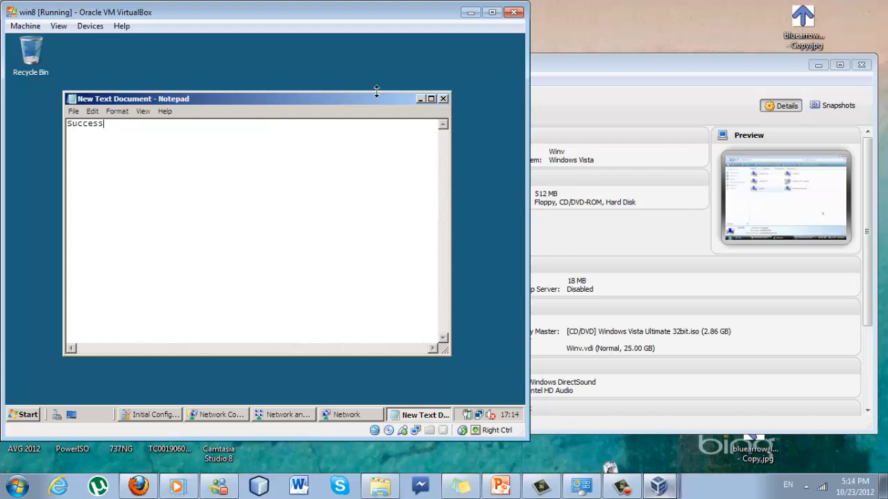
Close Notepad and cut the New Text Document from the desktop
click(443, 98)
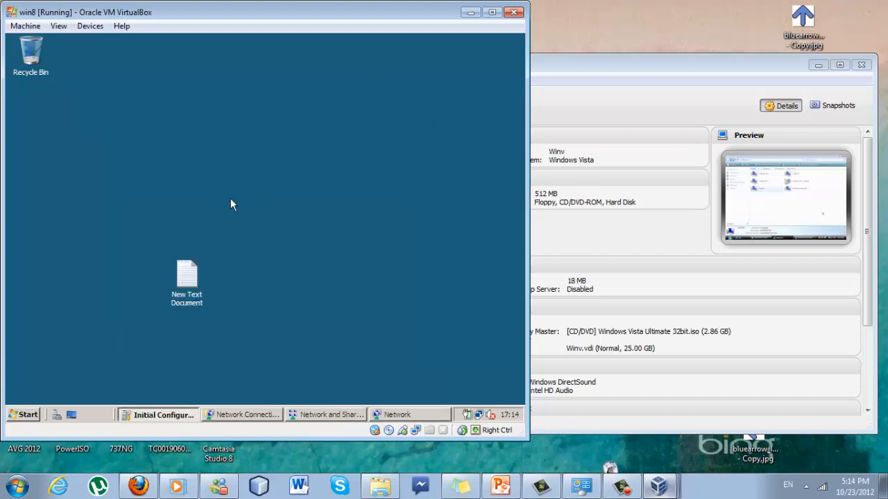
double_click(183, 284)
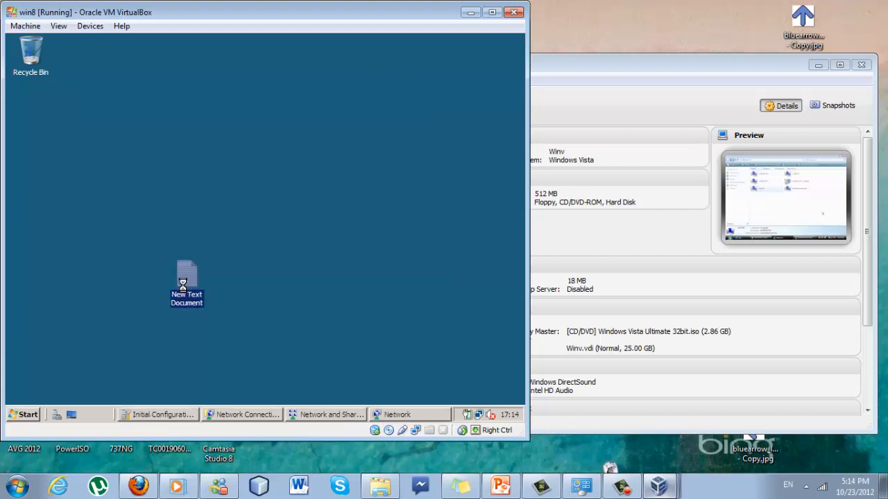
right_click(183, 285)
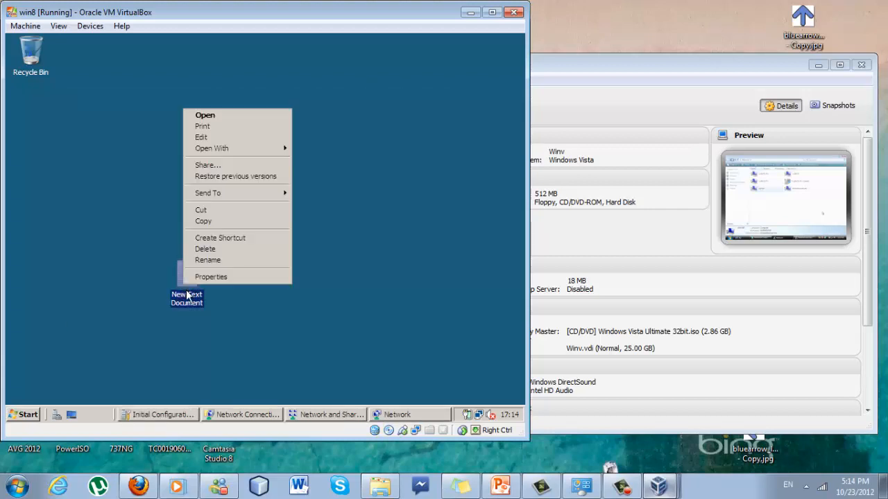
click(208, 210)
Browse to SERVER's Public share through the Network window
click(326, 415)
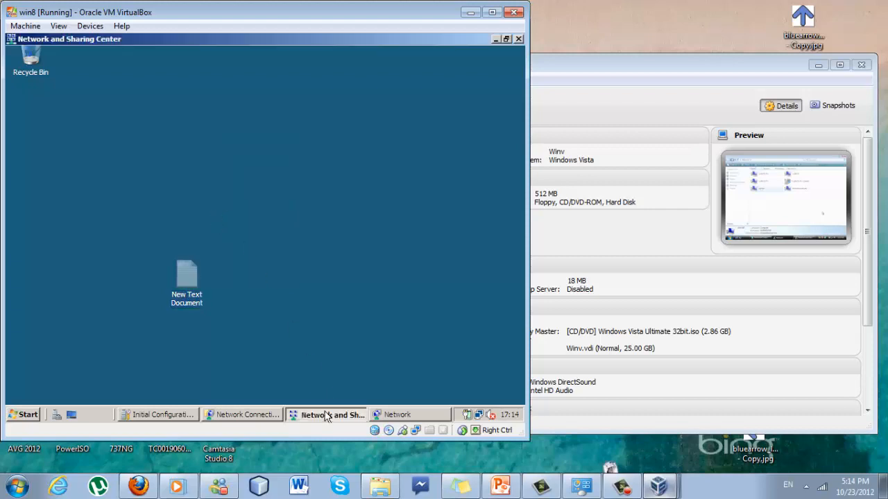
click(375, 415)
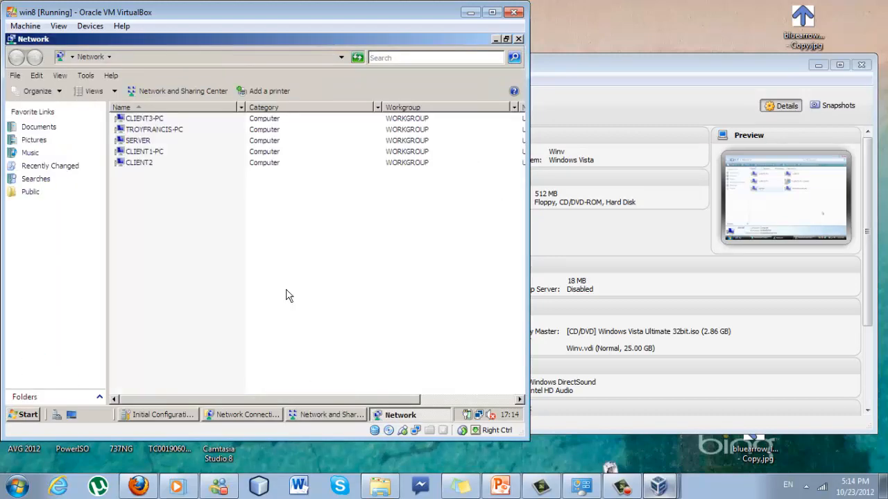
double_click(158, 140)
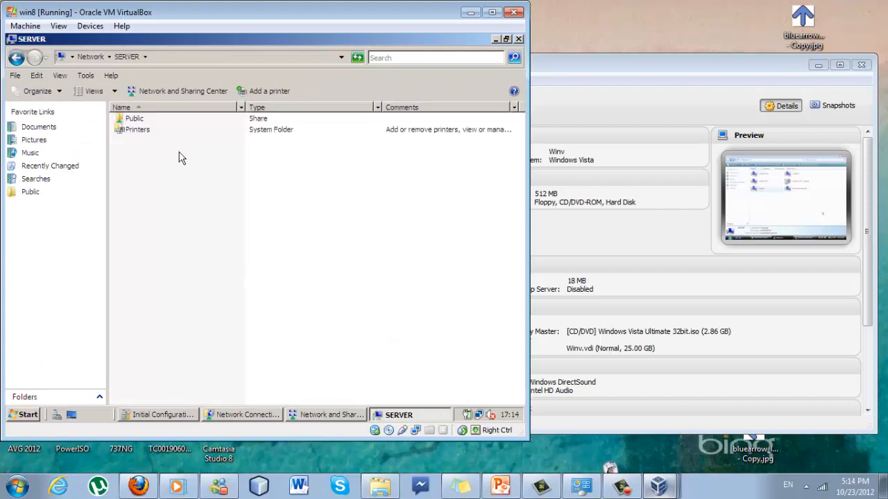
double_click(135, 120)
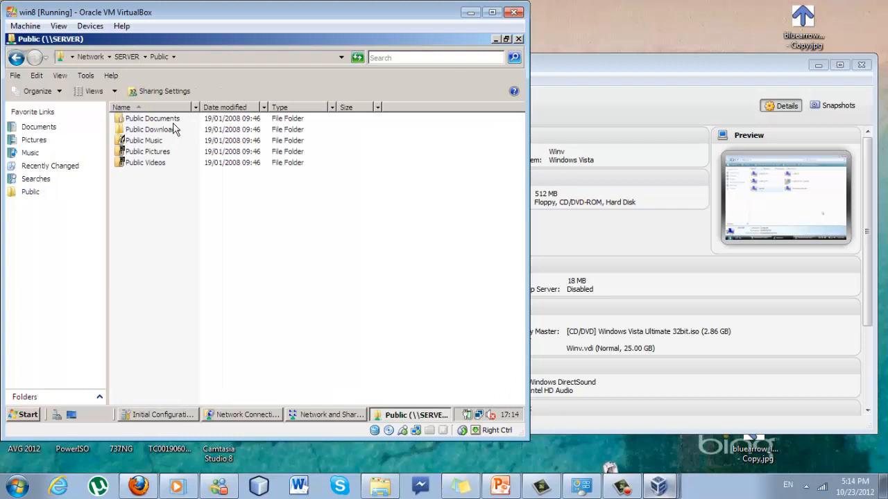
right_click(148, 216)
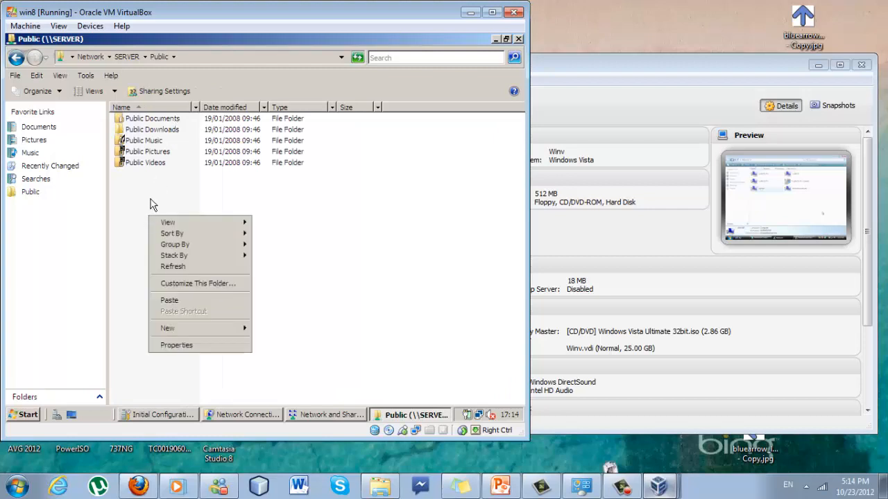
click(154, 119)
double_click(154, 119)
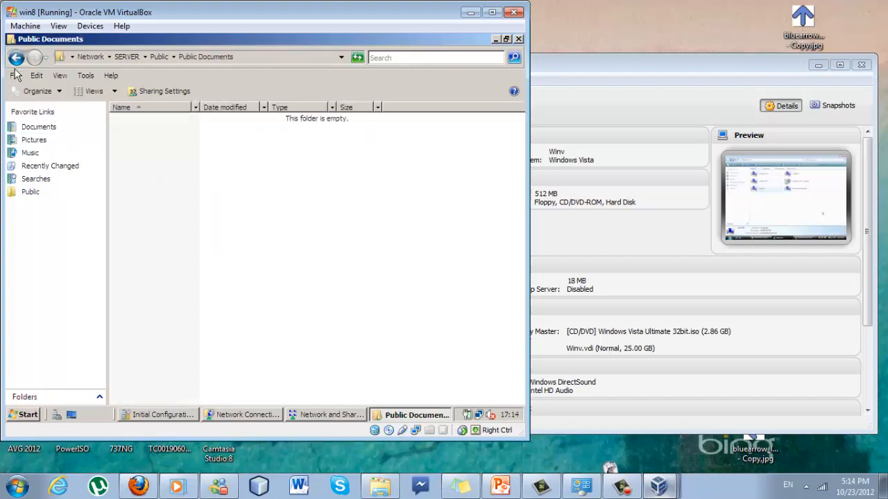
click(18, 58)
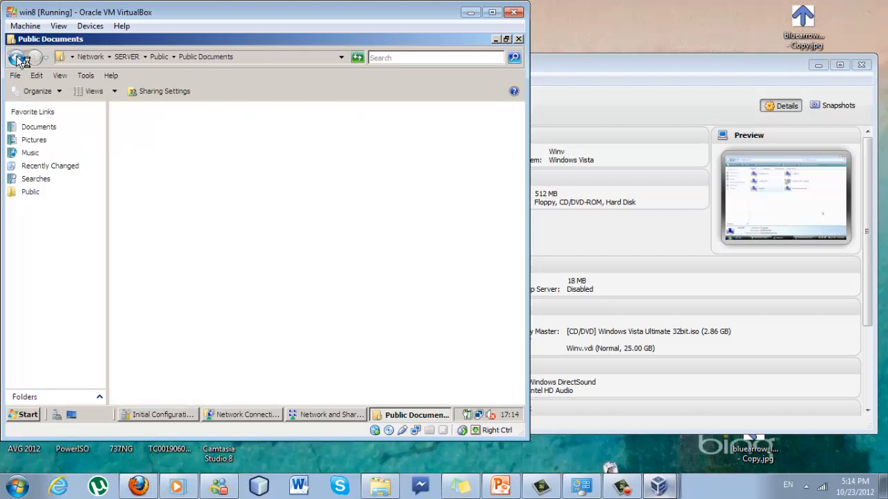
Create 'New Folder' in the Public share and paste the text document into it
right_click(144, 179)
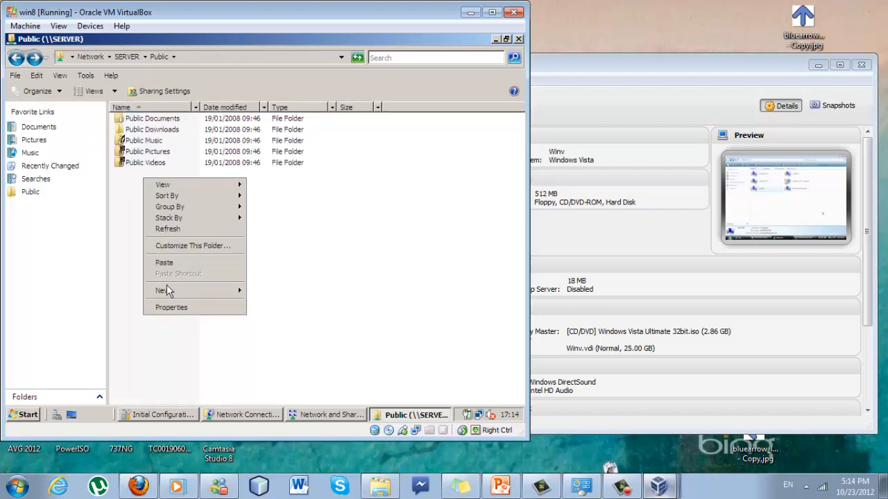
mouse_move(173, 297)
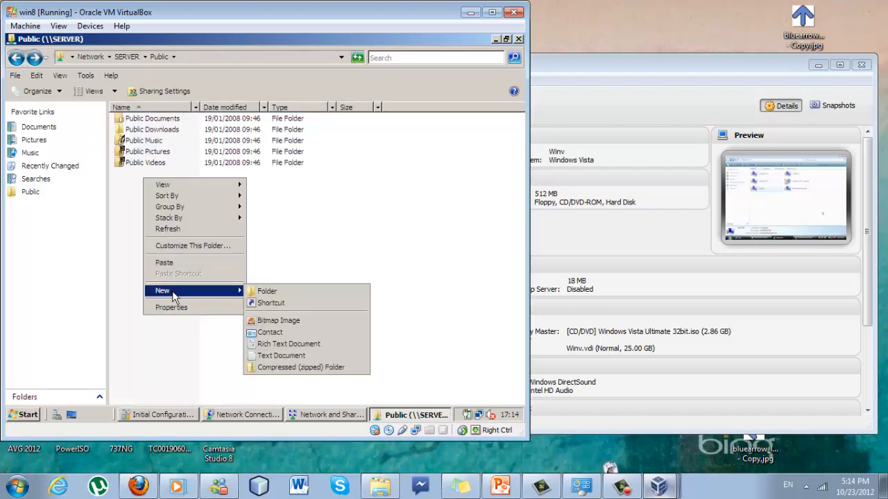
click(264, 291)
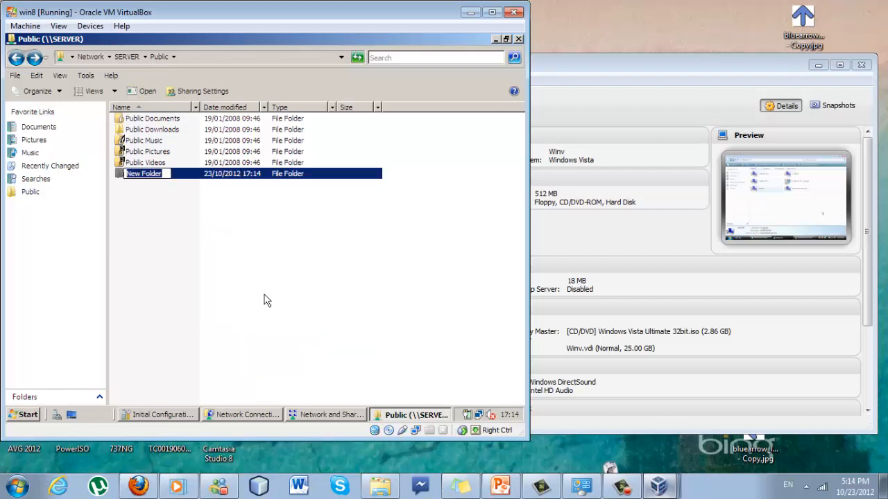
click(221, 272)
click(144, 174)
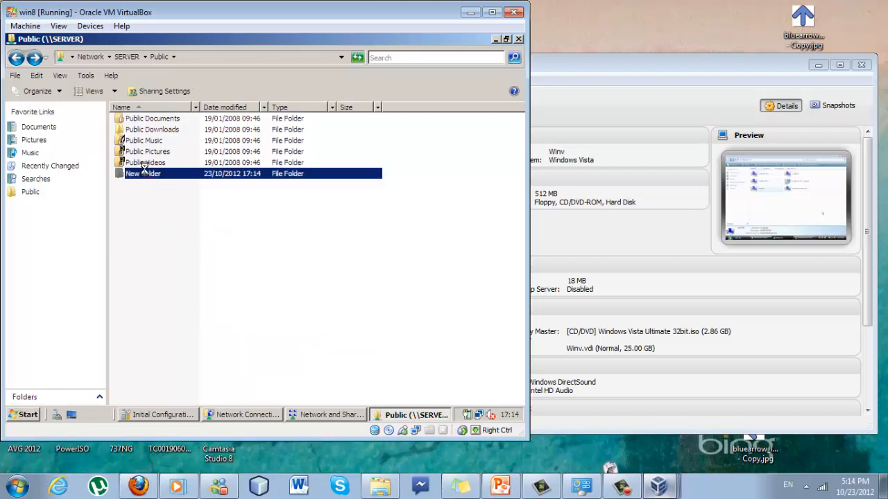
double_click(143, 172)
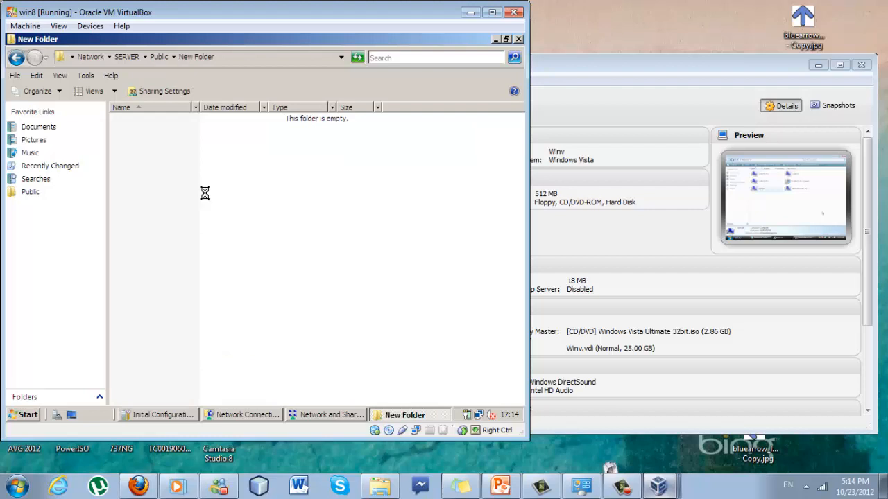
key(ctrl+v)
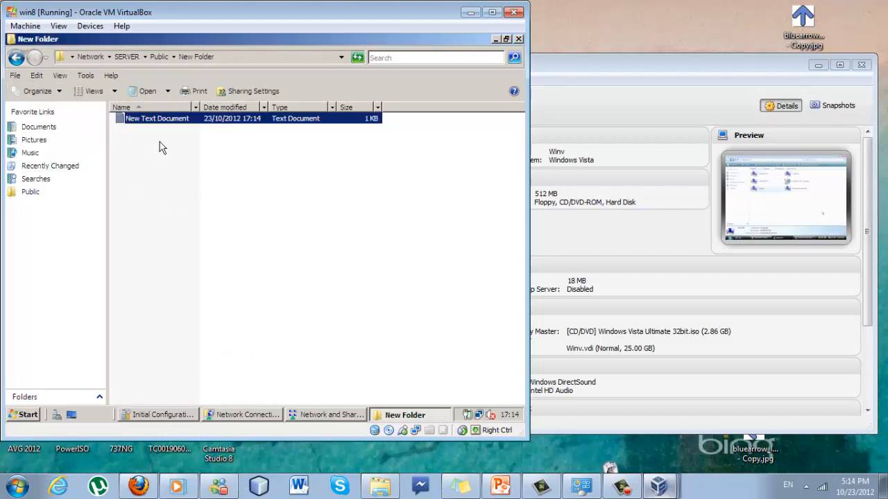
click(16, 58)
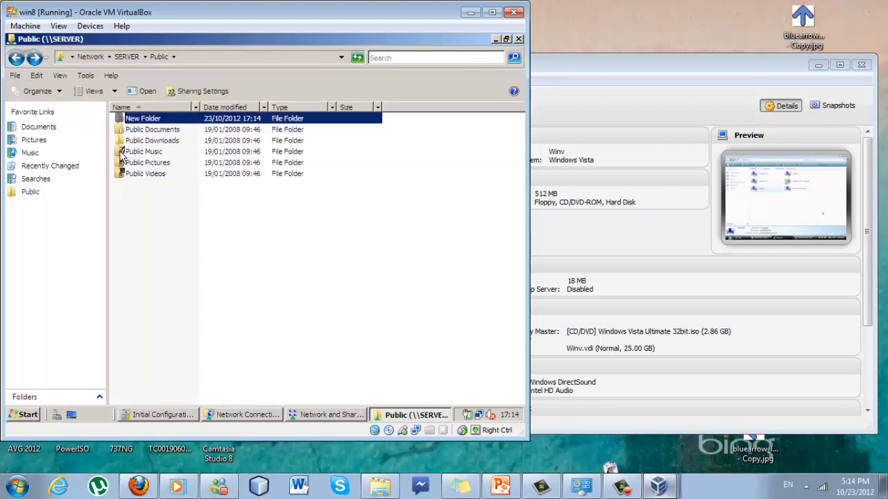
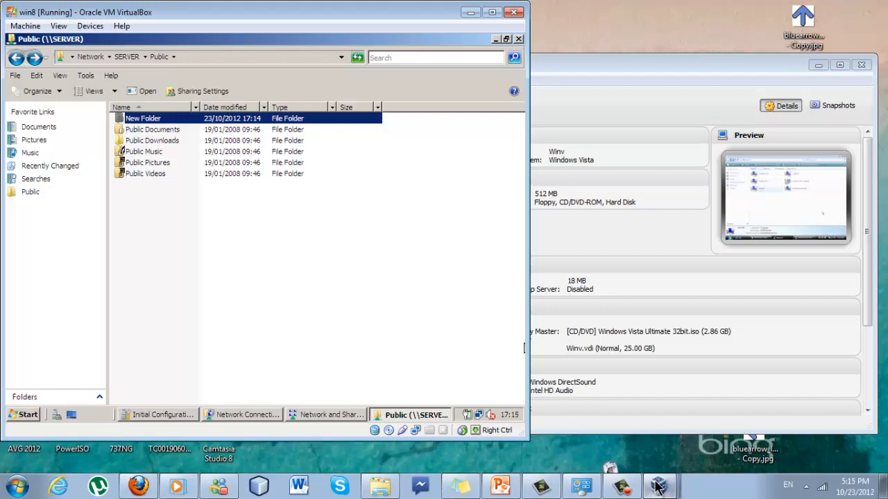
Switch to the Win7 [Running] VM window from the VirtualBox taskbar thumbnails
click(657, 488)
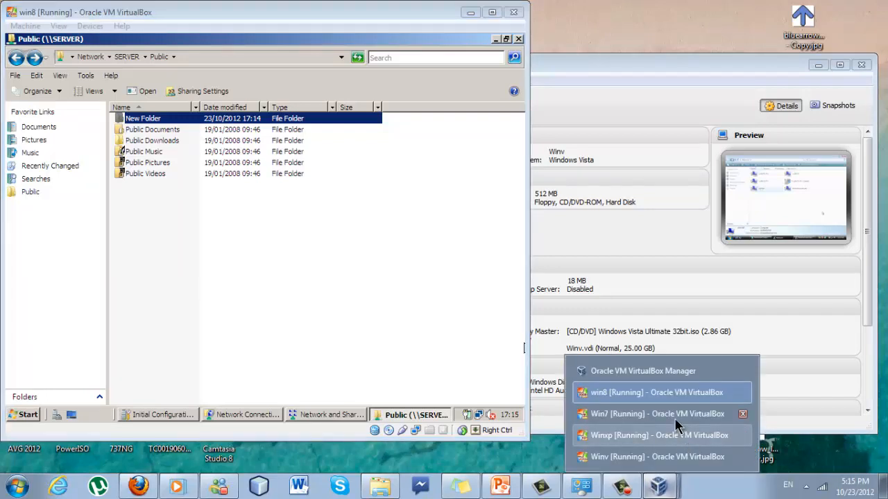
click(674, 417)
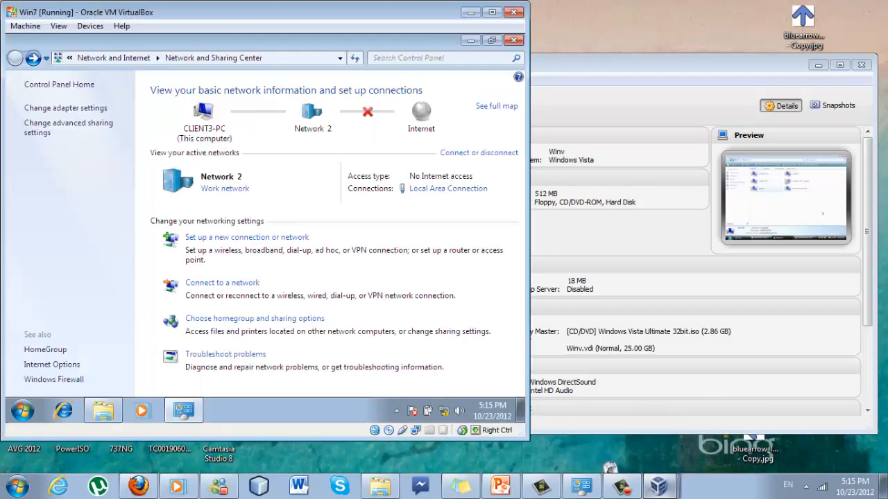
In Win7, browse from Computer through Network to SERVER's shares and select Public
click(21, 414)
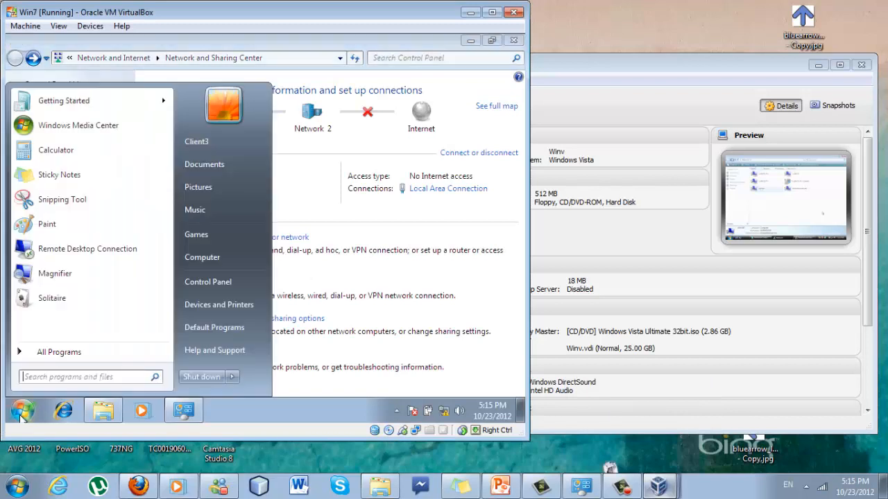
click(214, 258)
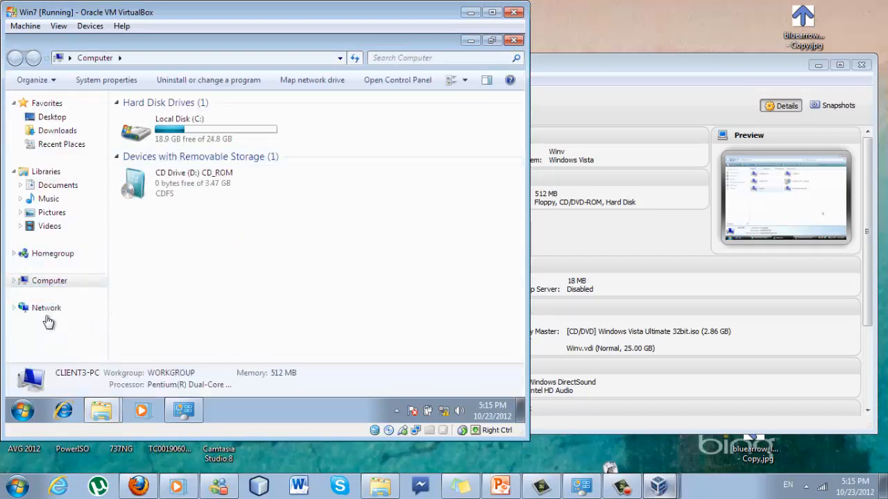
click(48, 312)
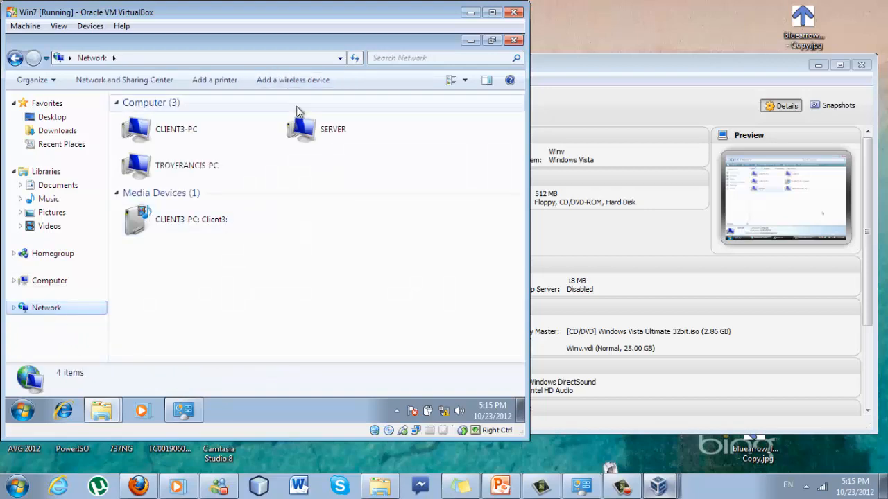
click(326, 133)
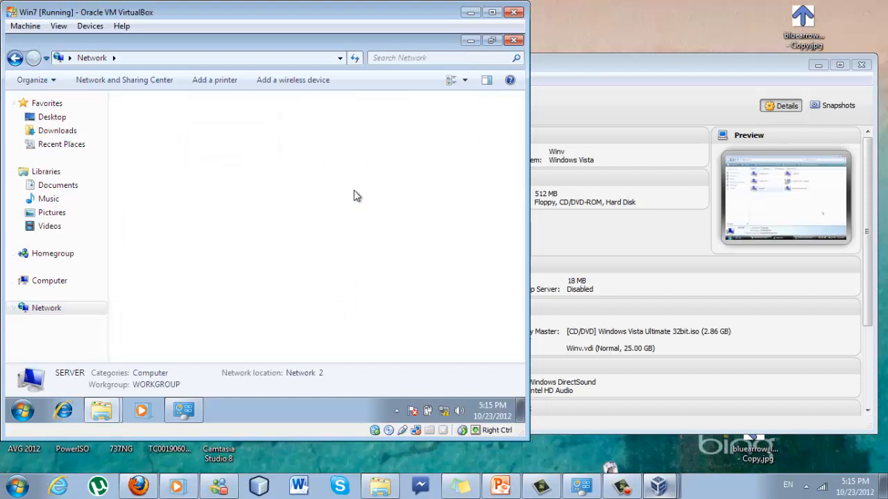
click(166, 125)
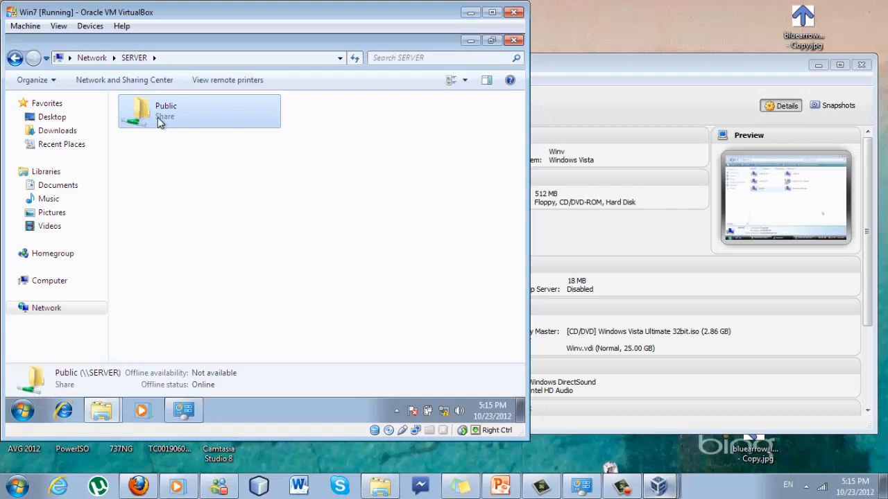
Open Public > New Folder and the New Text Document, which reads 'Success'
double_click(158, 118)
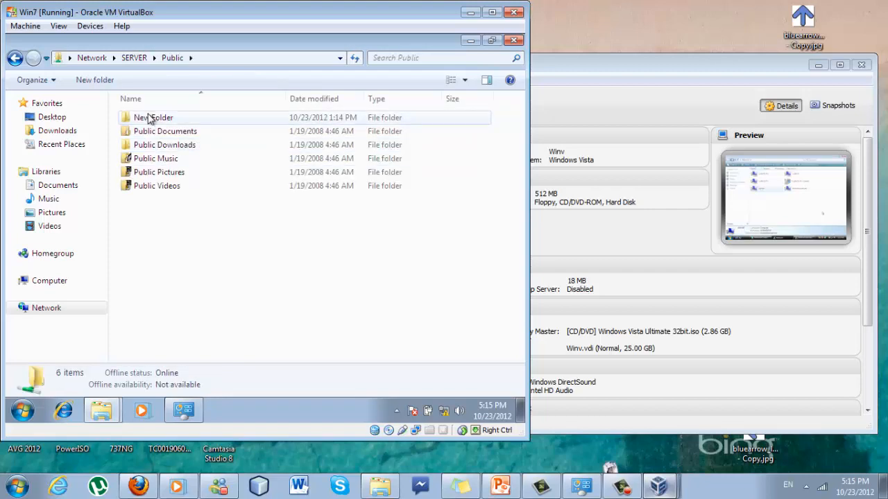
click(152, 120)
double_click(174, 122)
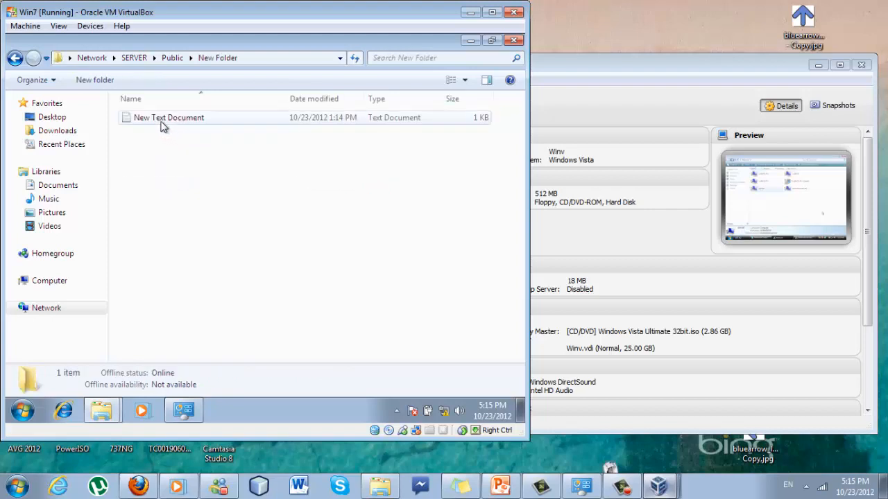
double_click(163, 119)
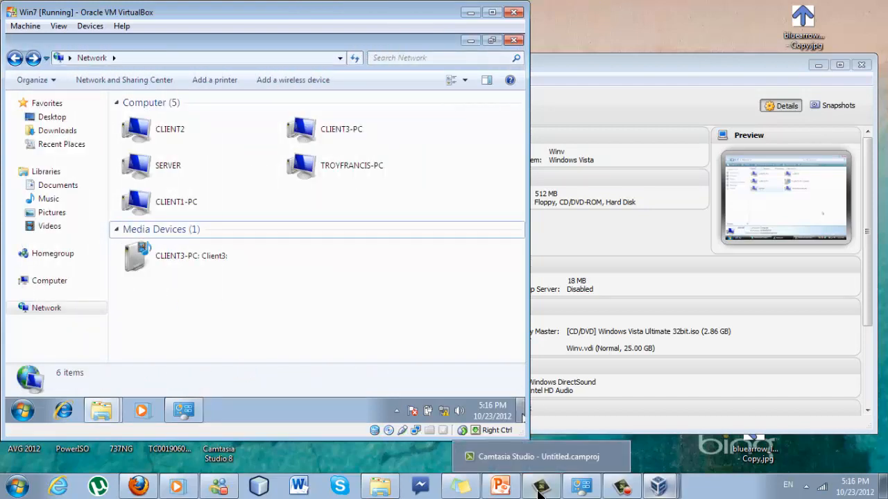
Switch to the Windows XP VM and open Server\Public\New Folder
mouse_move(652, 491)
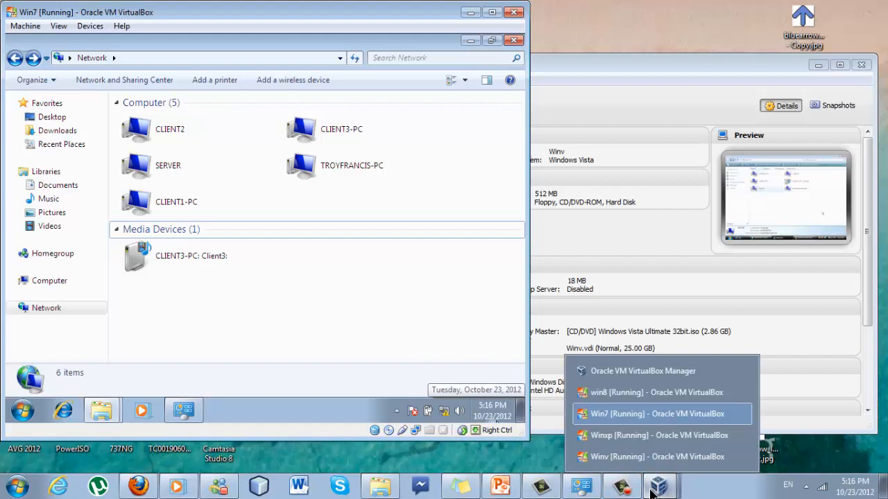
click(644, 438)
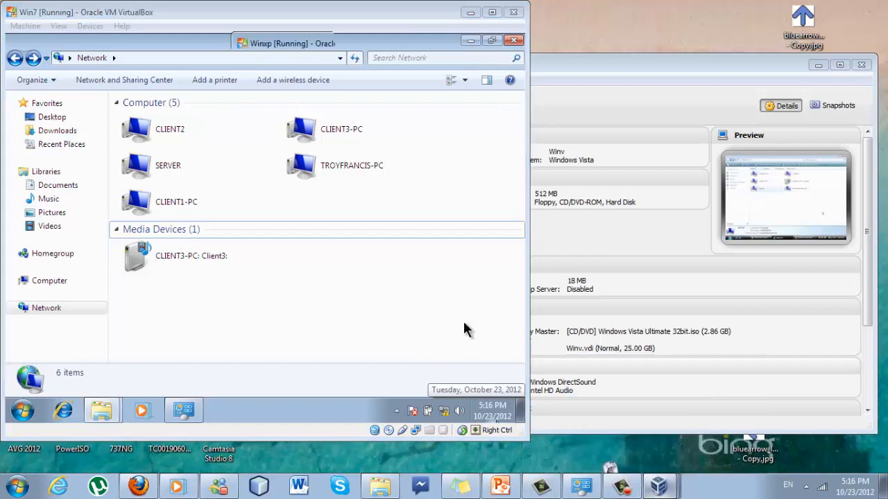
double_click(416, 194)
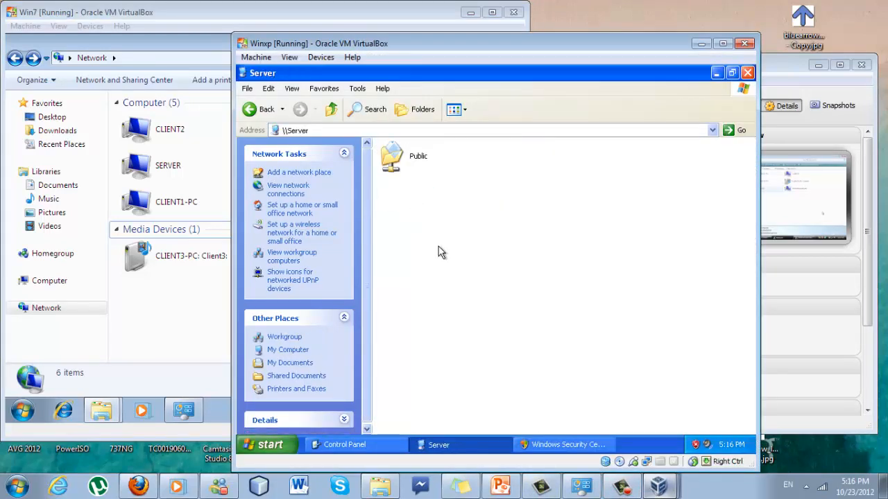
click(418, 164)
double_click(417, 161)
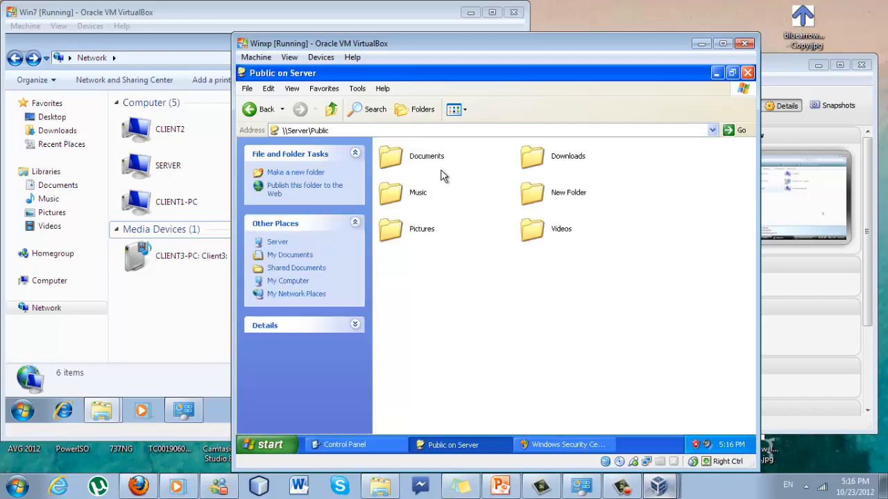
double_click(563, 195)
Open the shared New Text Document on XP, then close it and bring the Vista VM forward
click(414, 156)
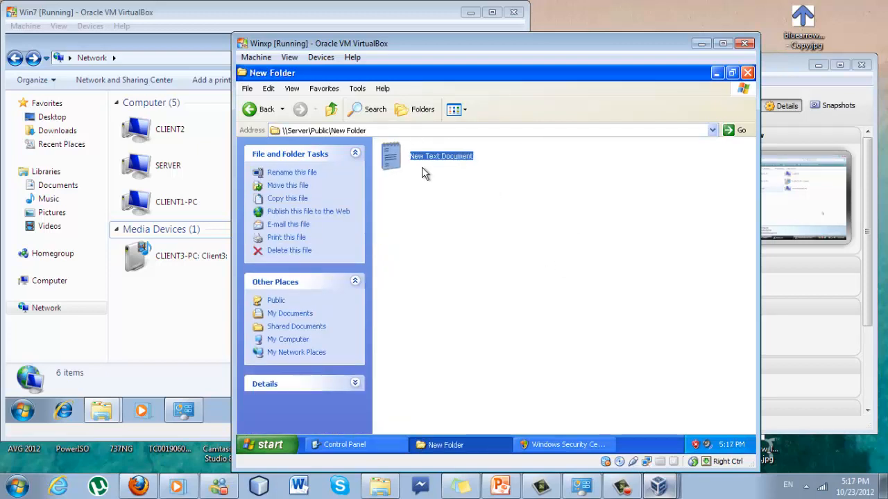
click(430, 152)
click(403, 195)
double_click(390, 156)
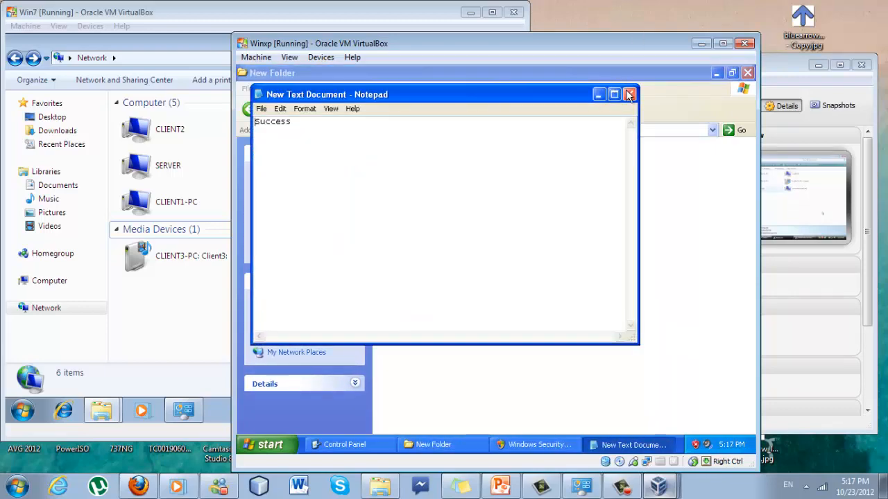
click(718, 448)
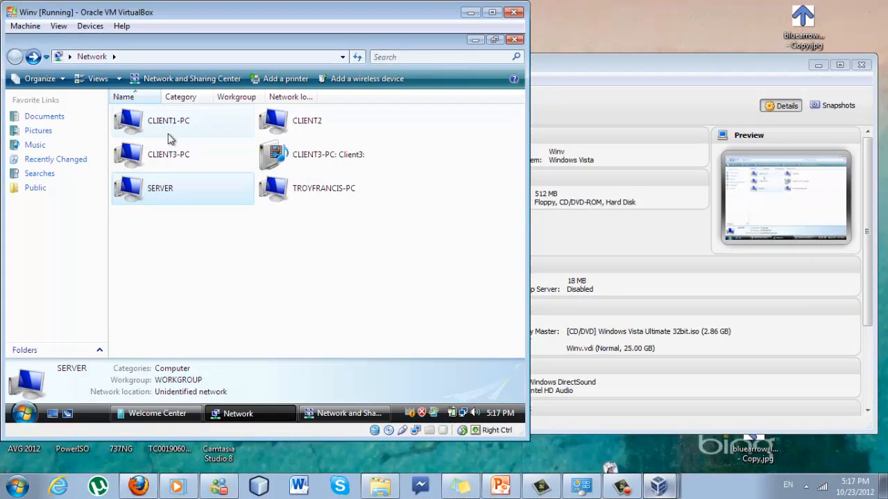
On the Vista client, open SERVER's Public share and its New Folder
double_click(205, 203)
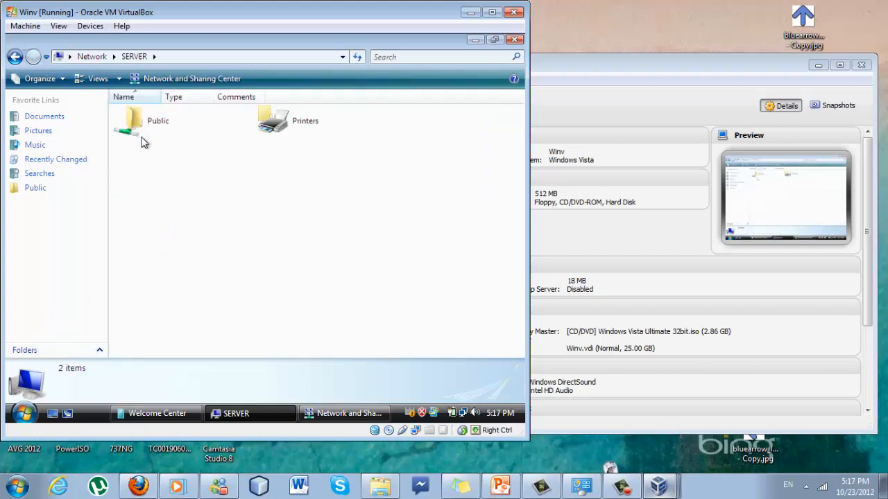
double_click(141, 139)
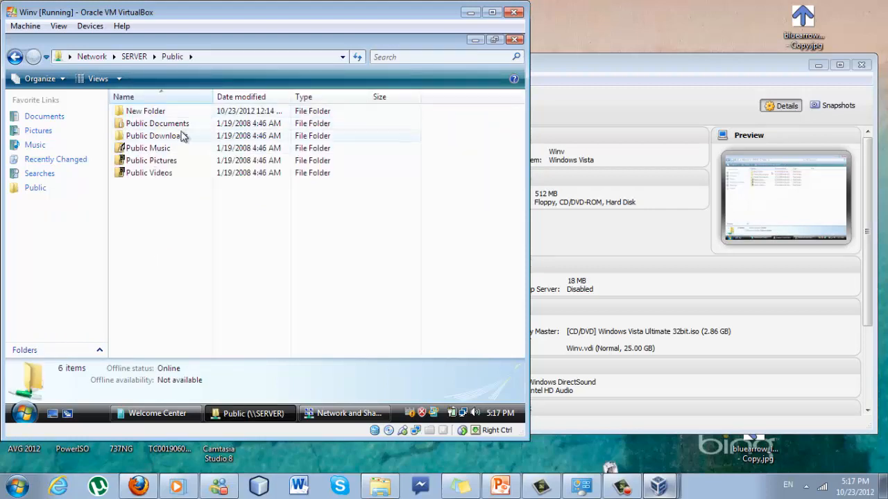
click(179, 115)
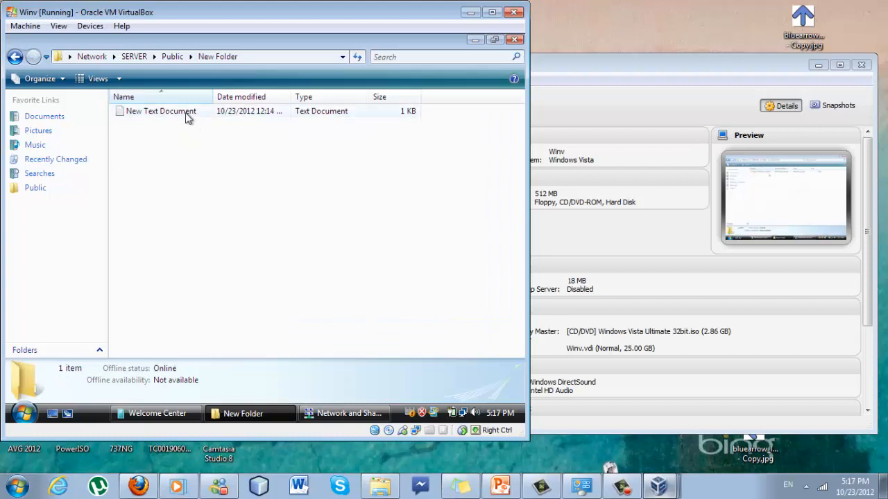
double_click(186, 114)
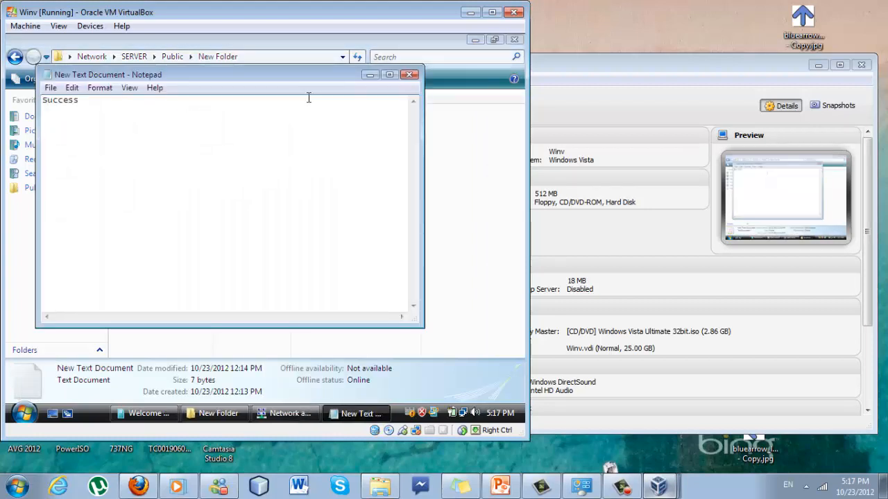
Close the shared text file on Vista and dismiss the Start menu
click(409, 75)
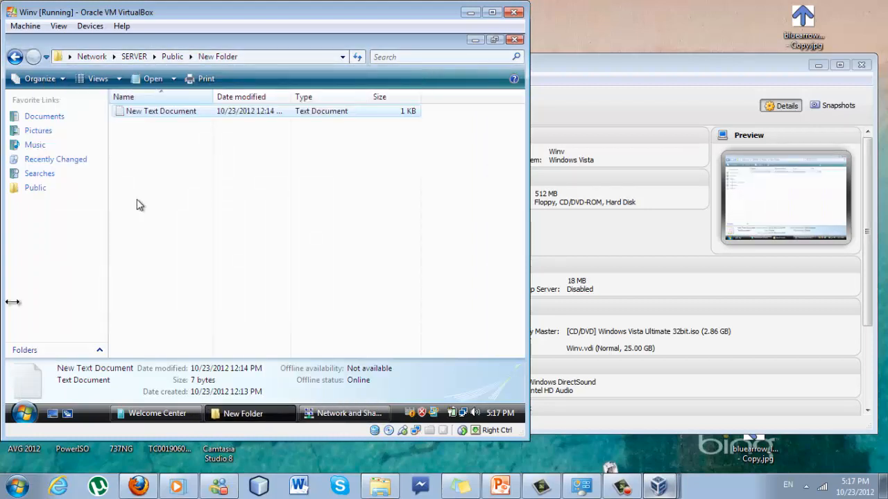
click(23, 413)
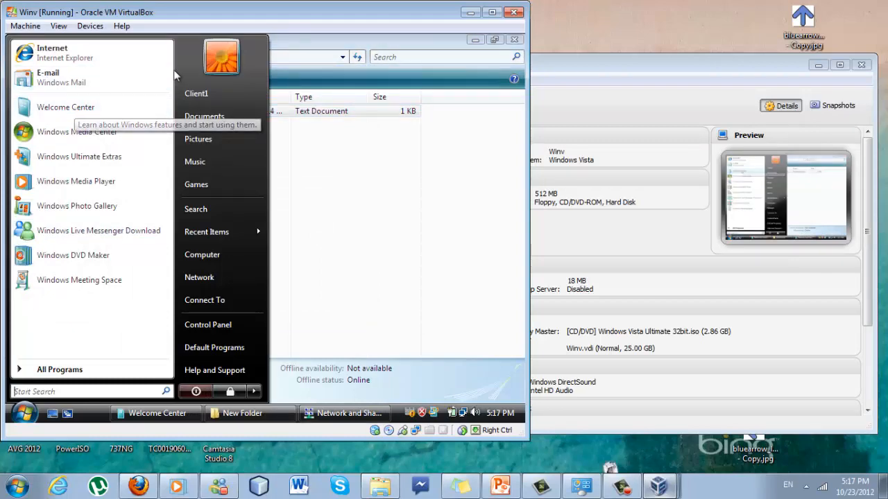
click(407, 216)
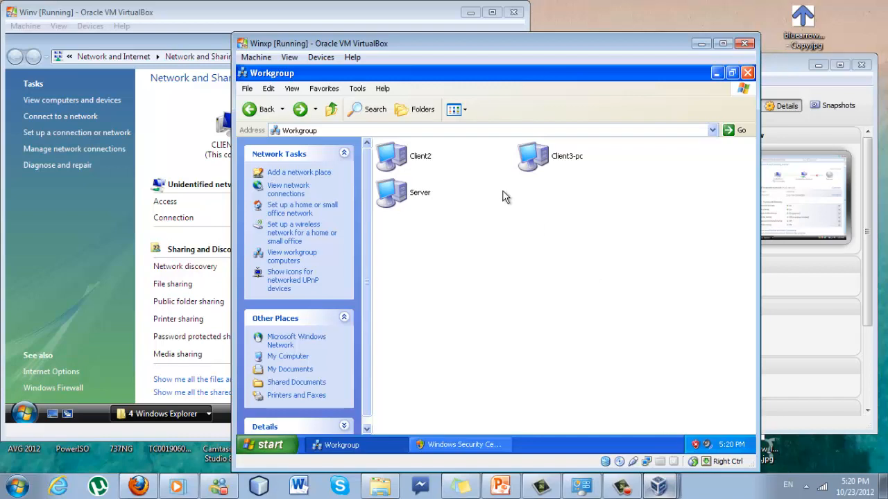
Bring the Vista VM forward and open its Local Area Connection status via View status
click(163, 148)
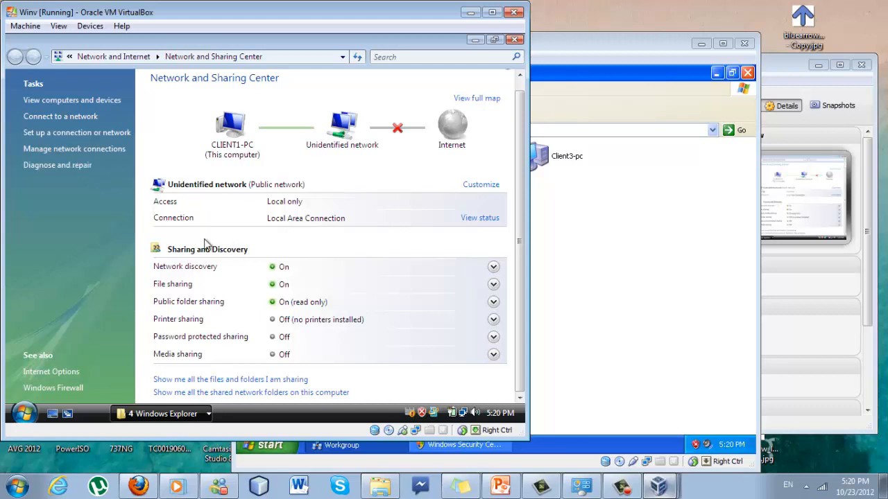
click(479, 218)
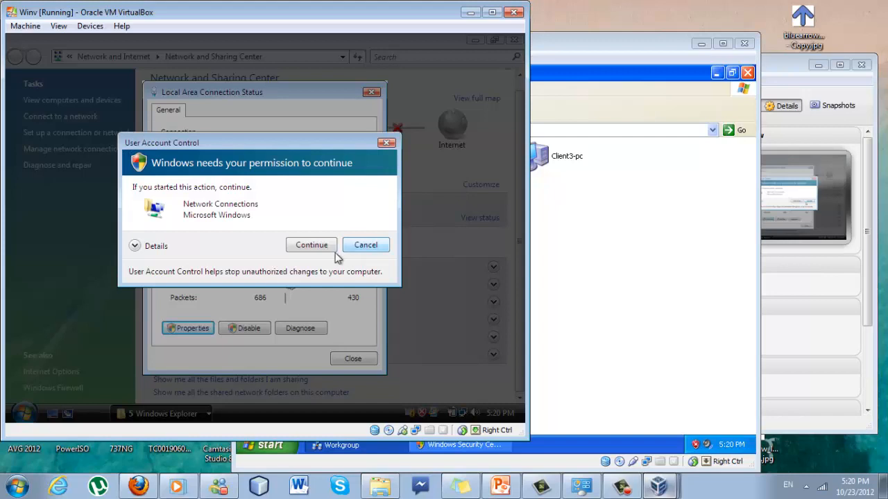
Give Vista's TCP/IPv4 static IP 192.168.1.4, mask 255.255.255.0, gateway 192.168.1.1, then close the dialogs
click(328, 249)
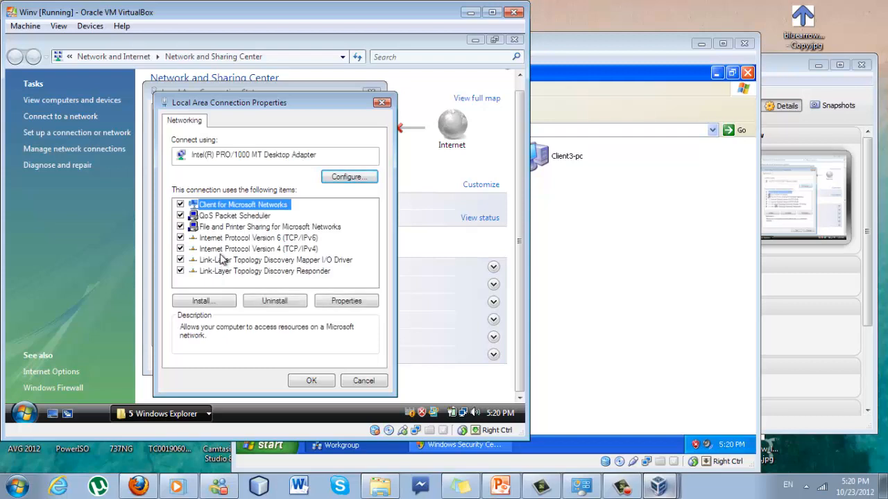
click(223, 250)
click(321, 303)
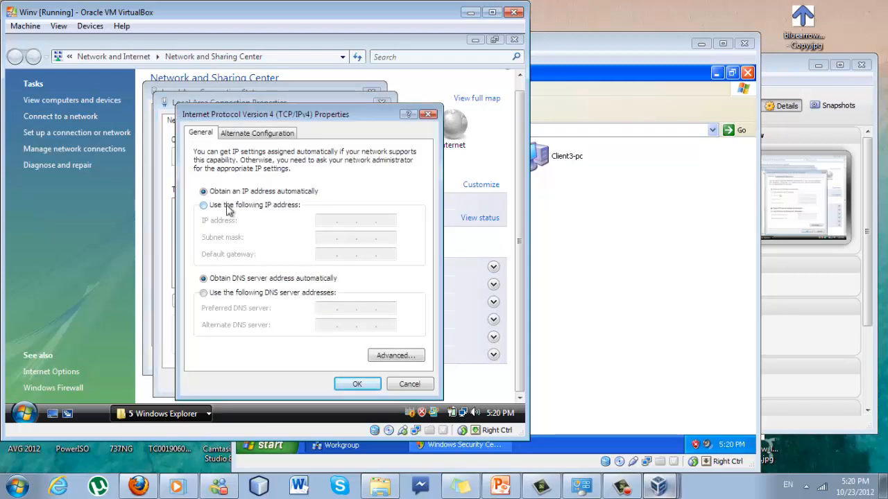
click(226, 205)
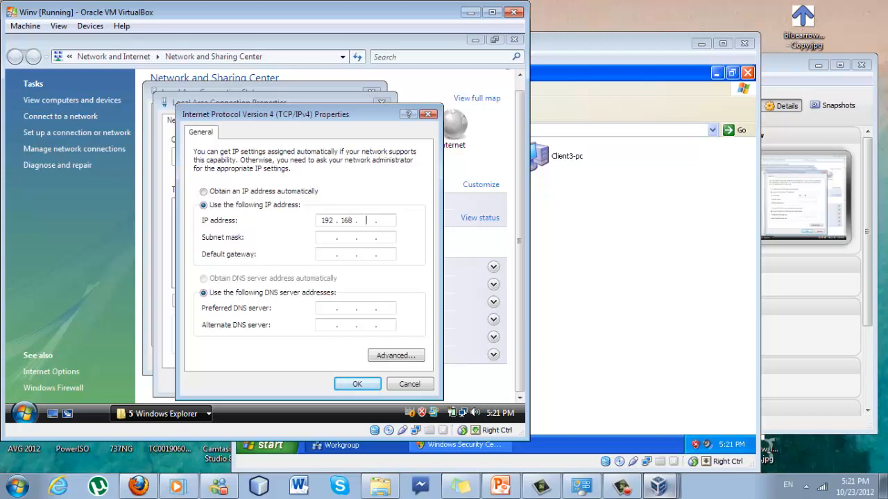
key(Tab)
key(Tab)
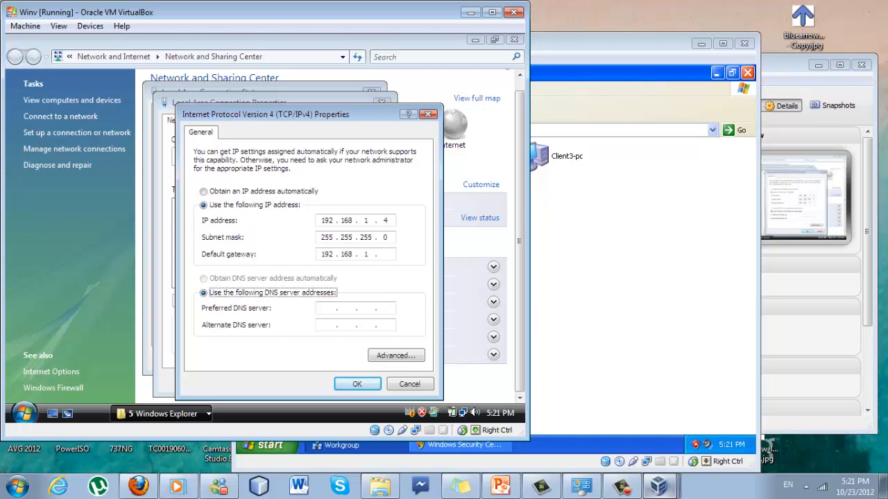
click(382, 254)
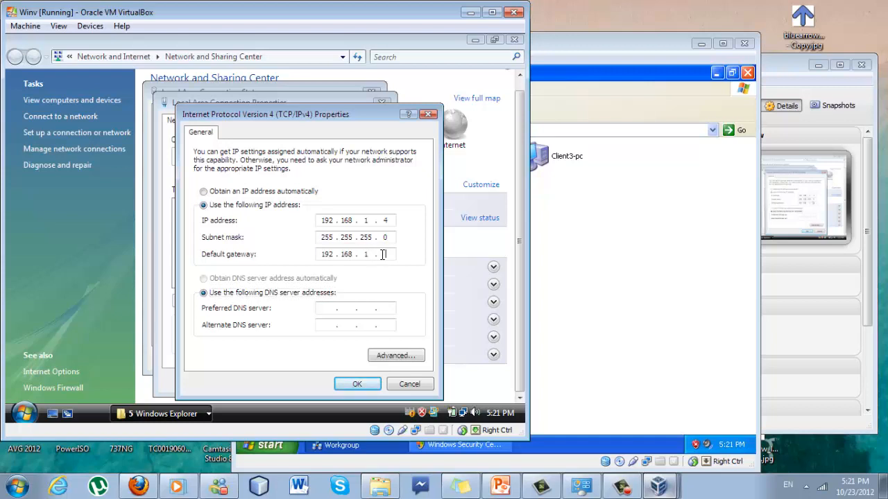
click(355, 387)
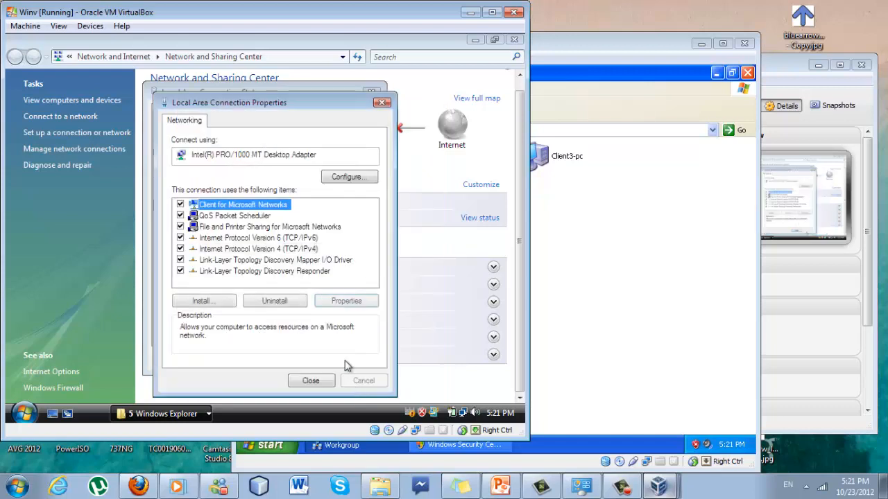
click(308, 379)
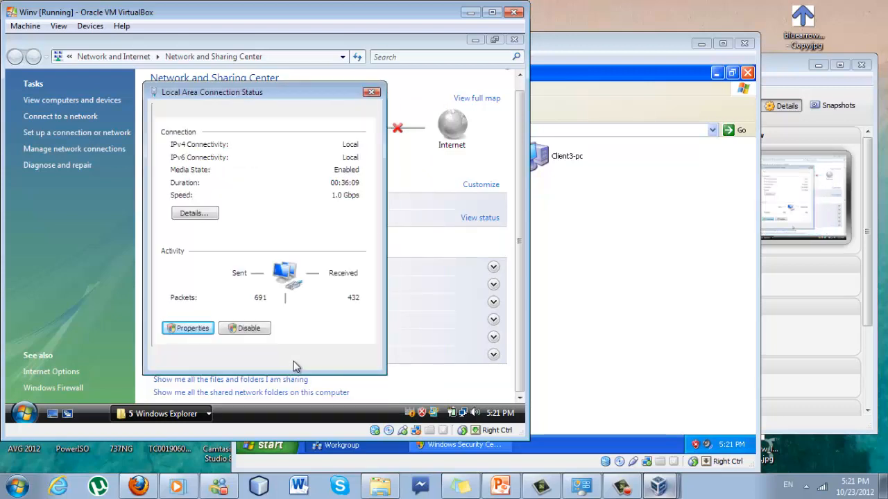
click(343, 359)
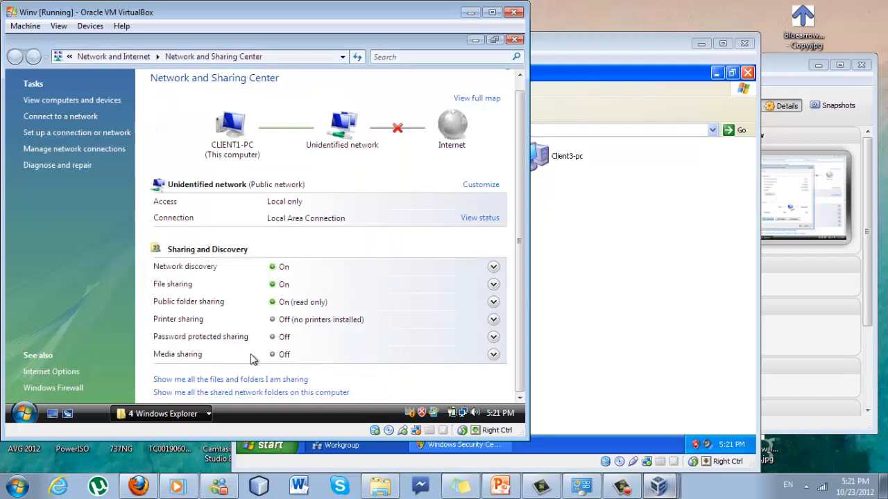
Minimize the Vista window and refresh XP's workgroup to list Client1-pc, Client2, Client3-pc and Server
click(191, 413)
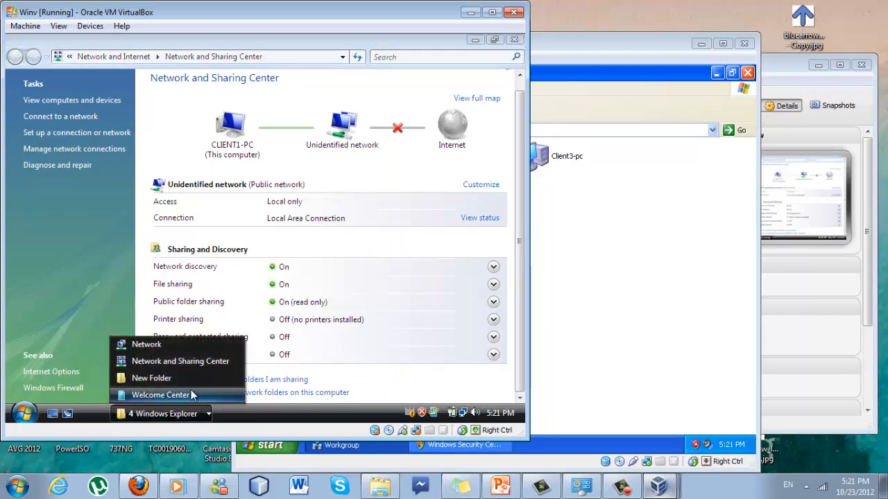
click(173, 344)
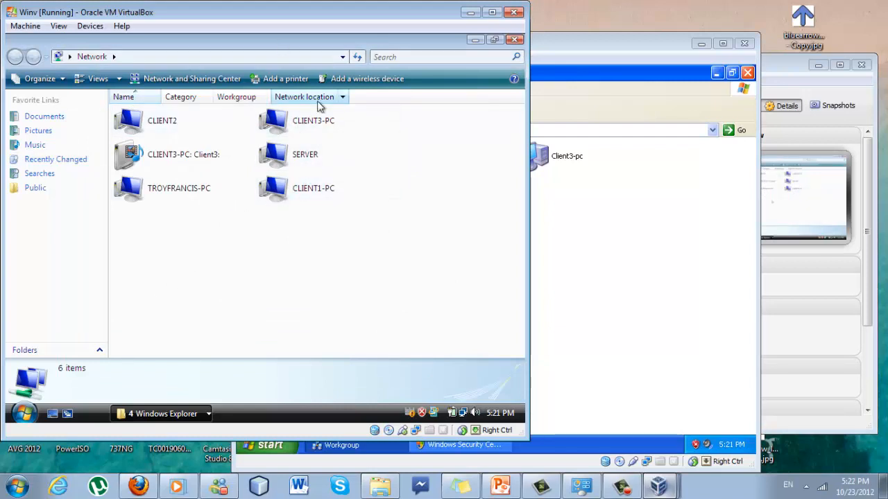
click(144, 191)
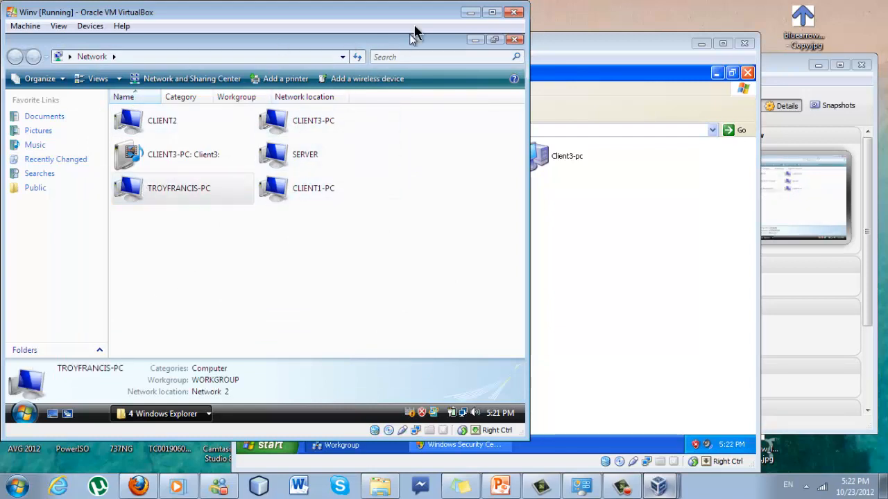
click(470, 13)
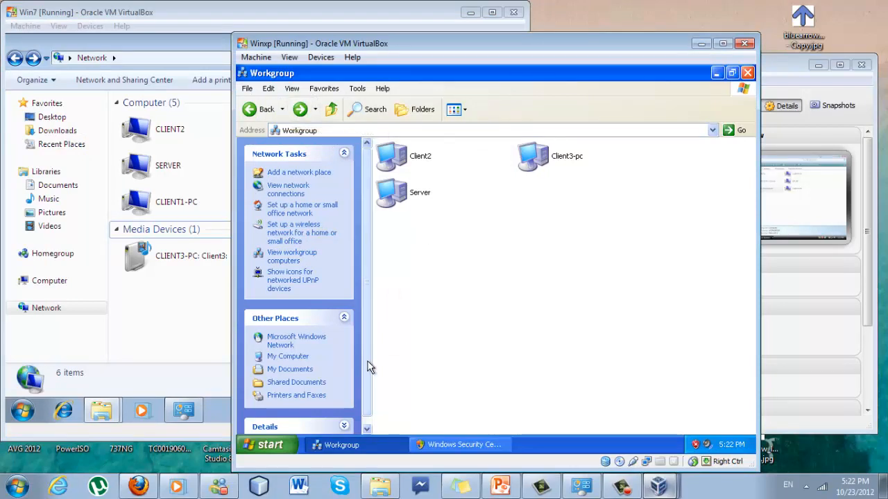
click(303, 261)
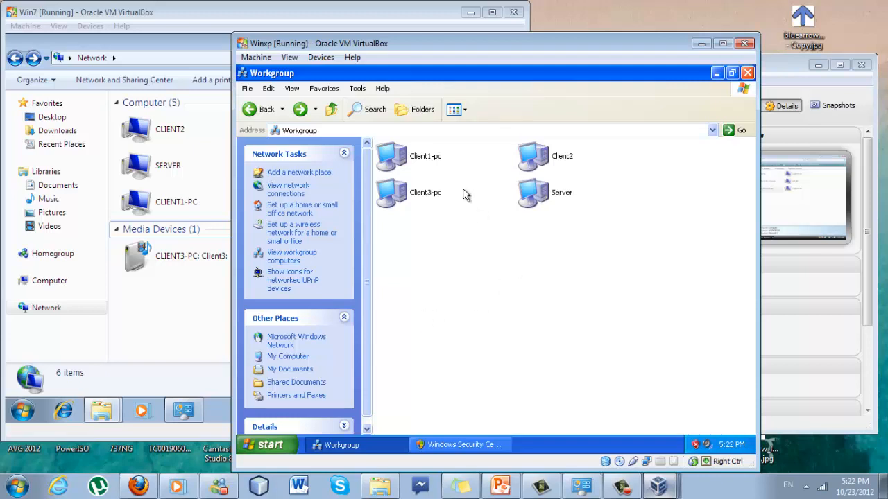
click(559, 195)
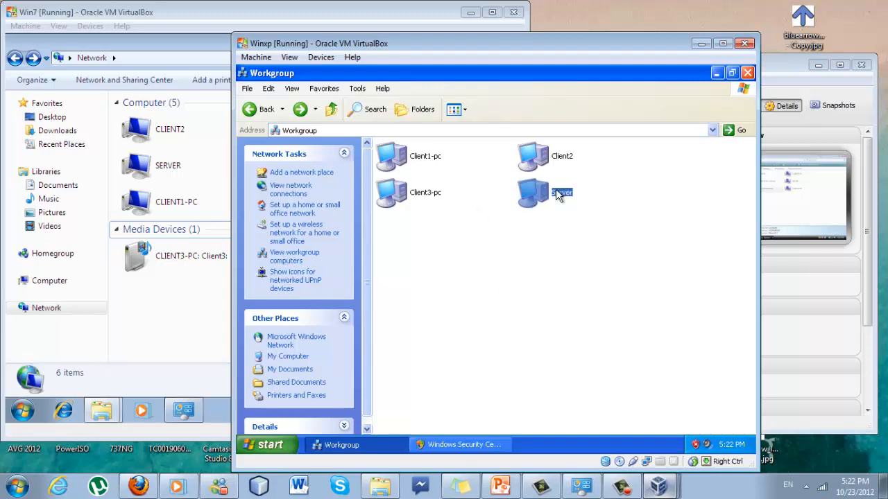